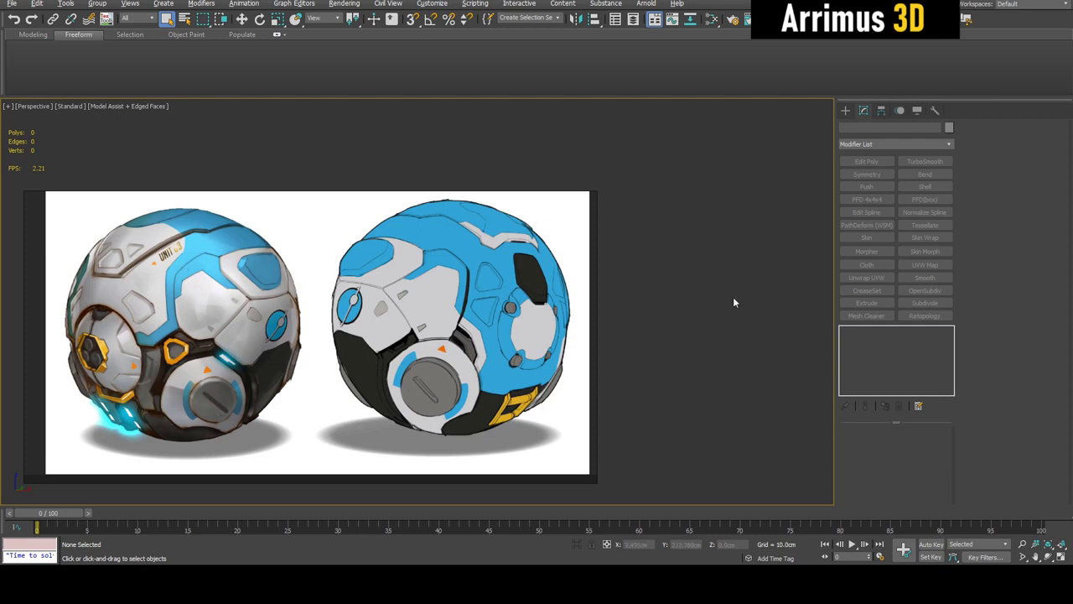
# Step: Examine the white and blue pentagonal panels of the spherical robot in the reference image
pyautogui.scroll(4, 178, 287)
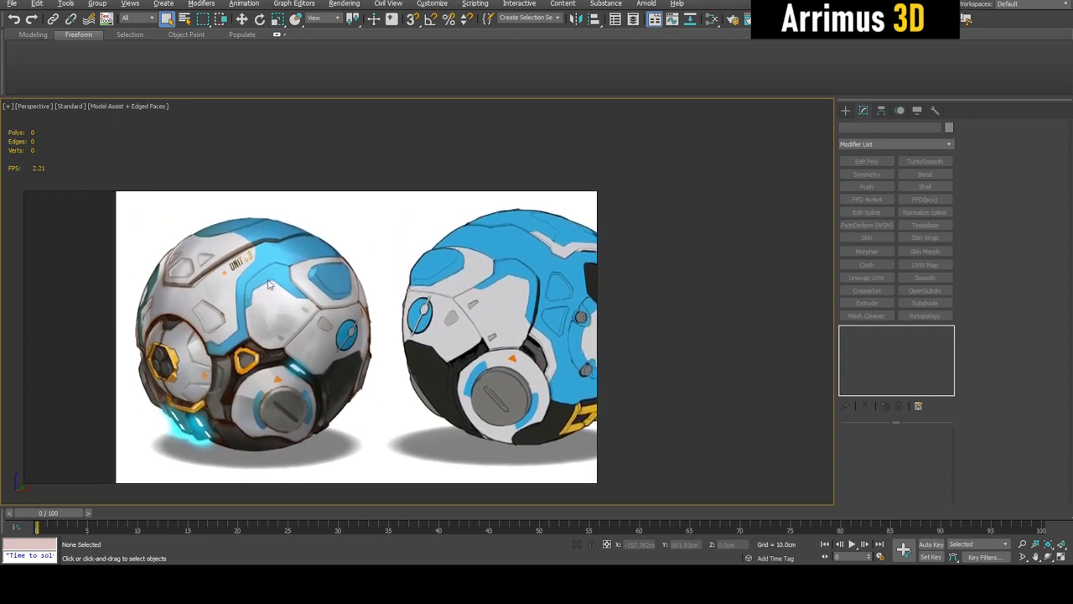
pyautogui.scroll(4, 269, 285)
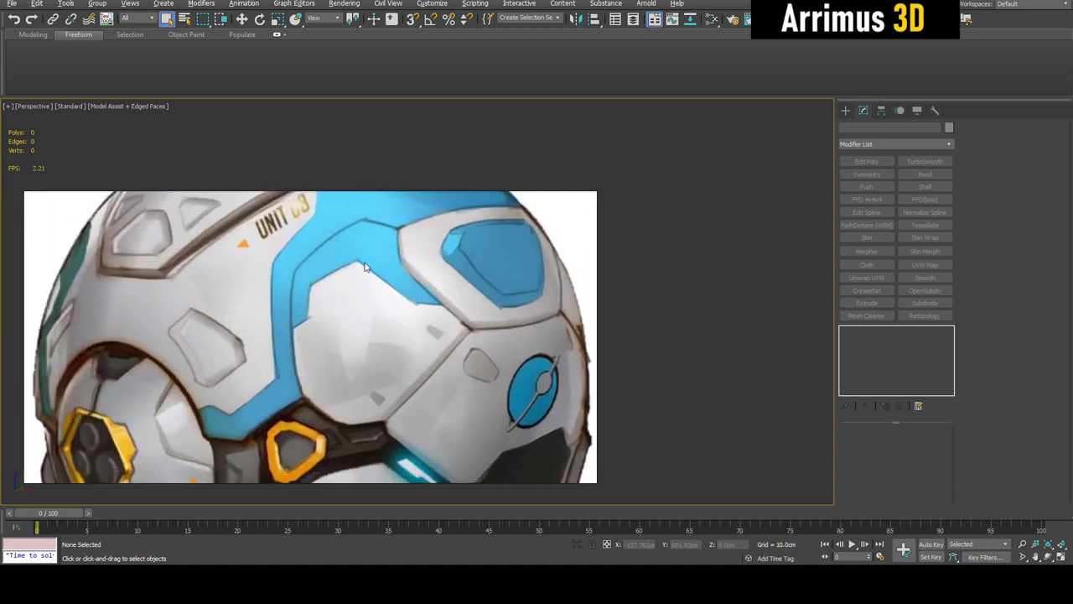
pyautogui.scroll(-4, 361, 278)
pyautogui.scroll(6, 344, 298)
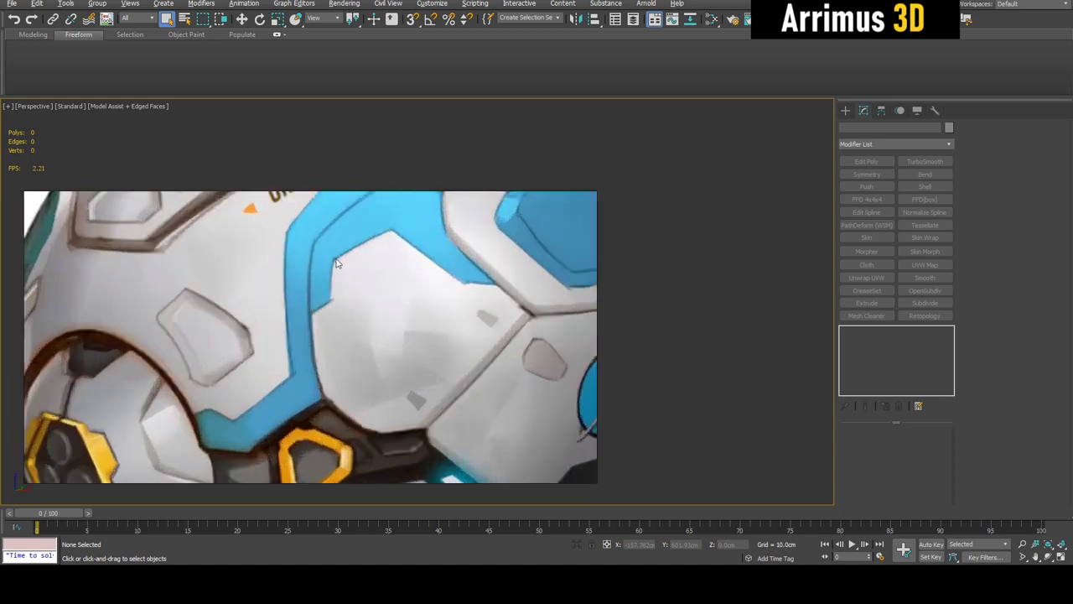
pyautogui.moveTo(384, 259); pyautogui.dragTo(395, 322, button='middle')
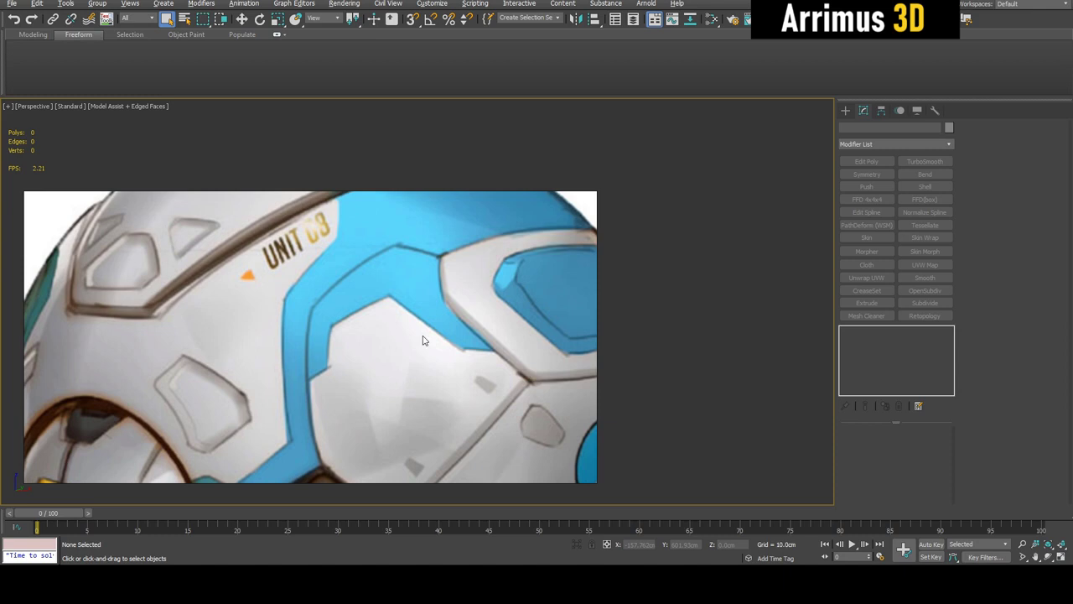
pyautogui.scroll(-3, 424, 340)
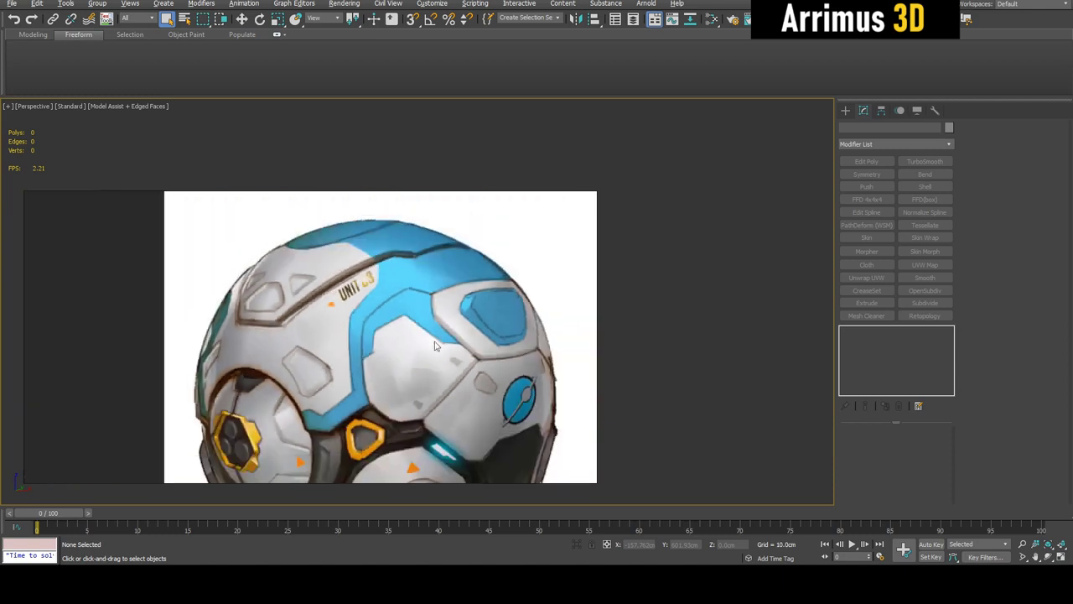
pyautogui.moveTo(462, 372); pyautogui.dragTo(467, 344, button='middle')
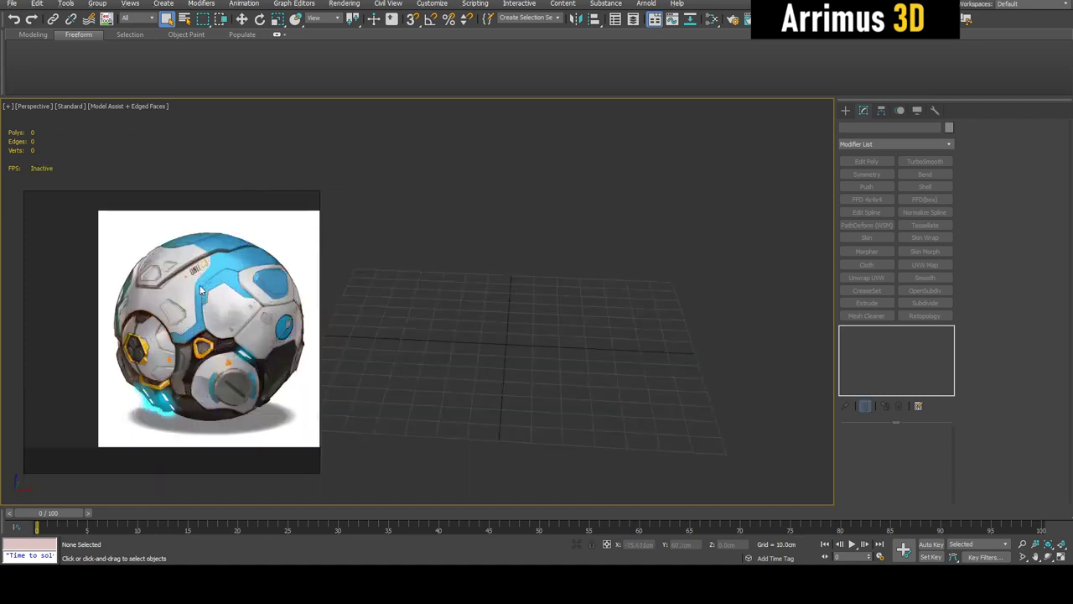
pyautogui.scroll(1, 200, 284)
pyautogui.moveTo(202, 285); pyautogui.dragTo(175, 279, button='middle')
pyautogui.scroll(1, 175, 278)
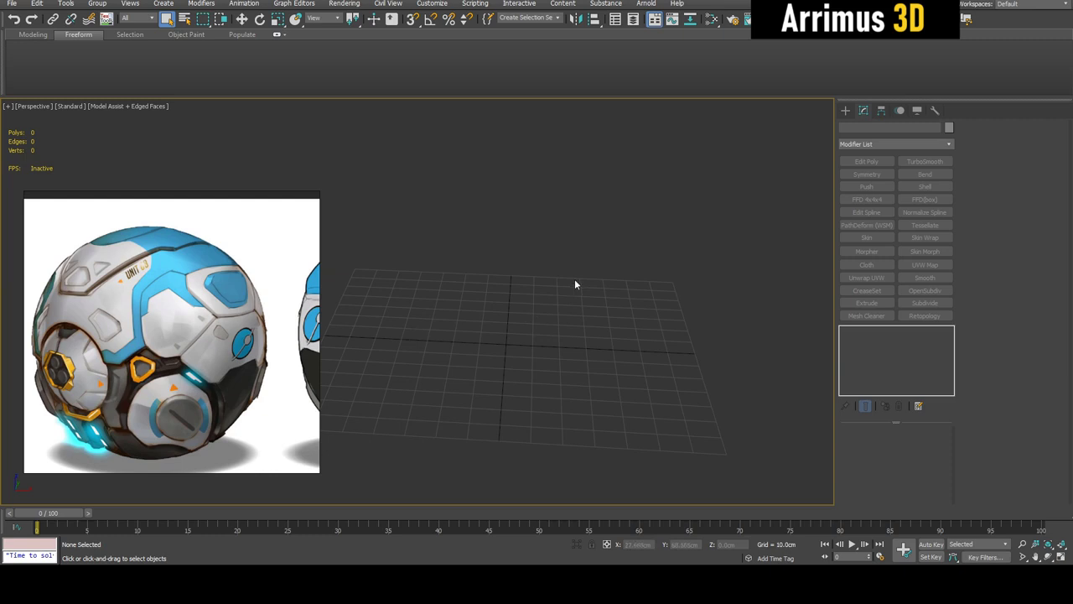
pyautogui.moveTo(553, 307); pyautogui.dragTo(598, 314, button='middle')
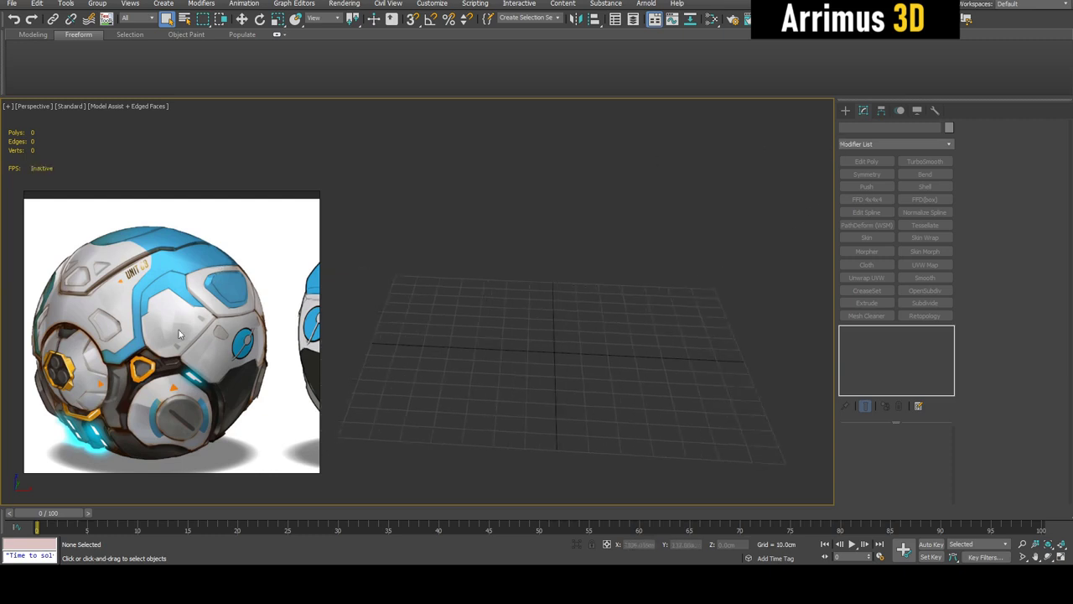
pyautogui.scroll(4, 139, 273)
pyautogui.scroll(-4, 139, 272)
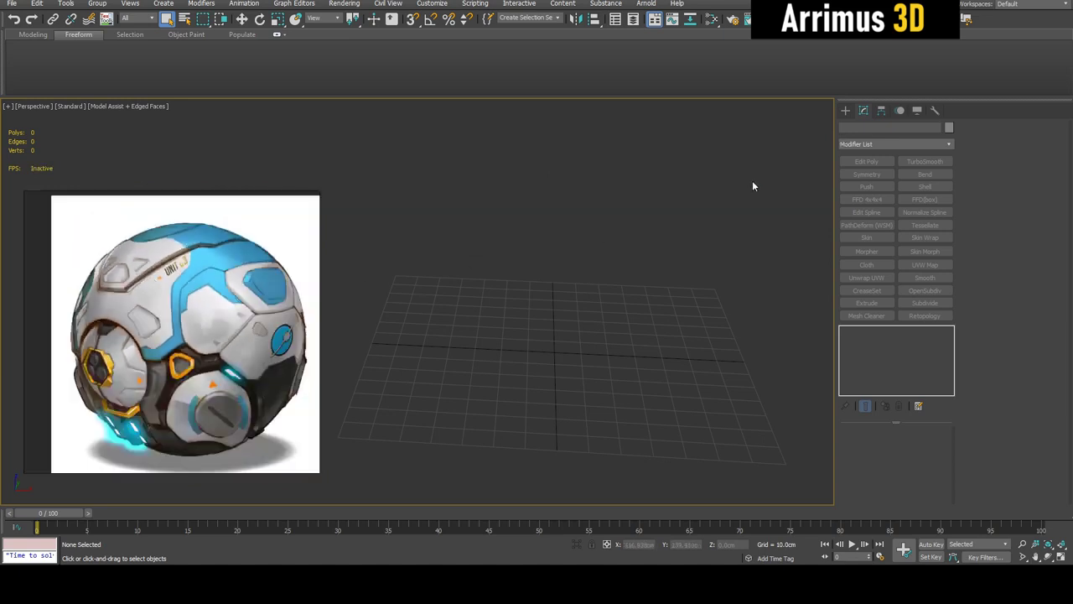
# Step: Create a standard primitive box on the grid, about 80 cm long, 55 cm wide and 68 cm high
pyautogui.click(845, 111)
pyautogui.click(879, 191)
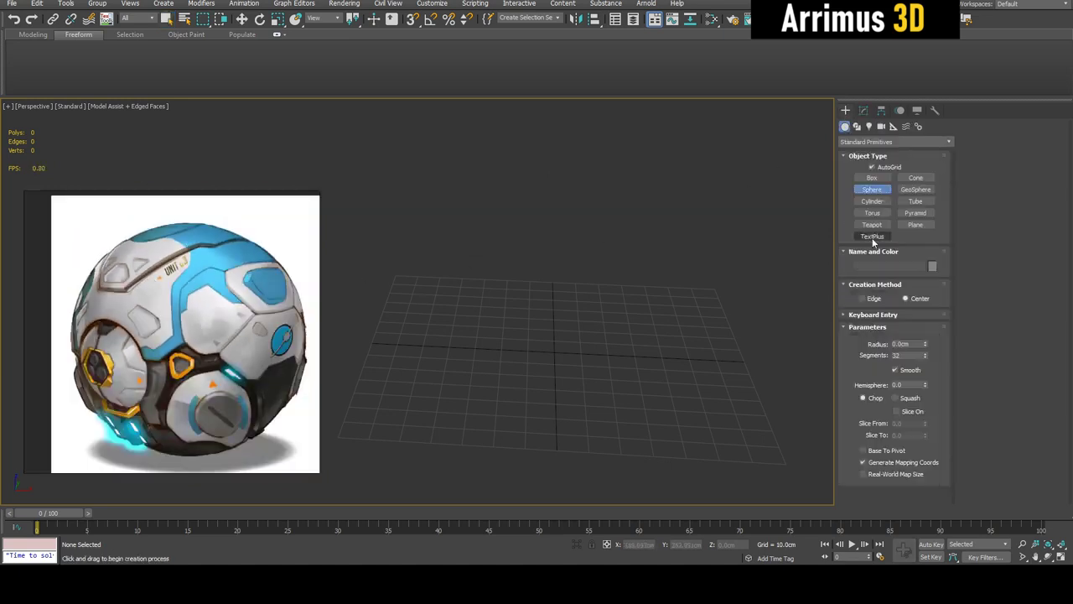
pyautogui.click(872, 178)
pyautogui.moveTo(501, 307); pyautogui.dragTo(646, 403)
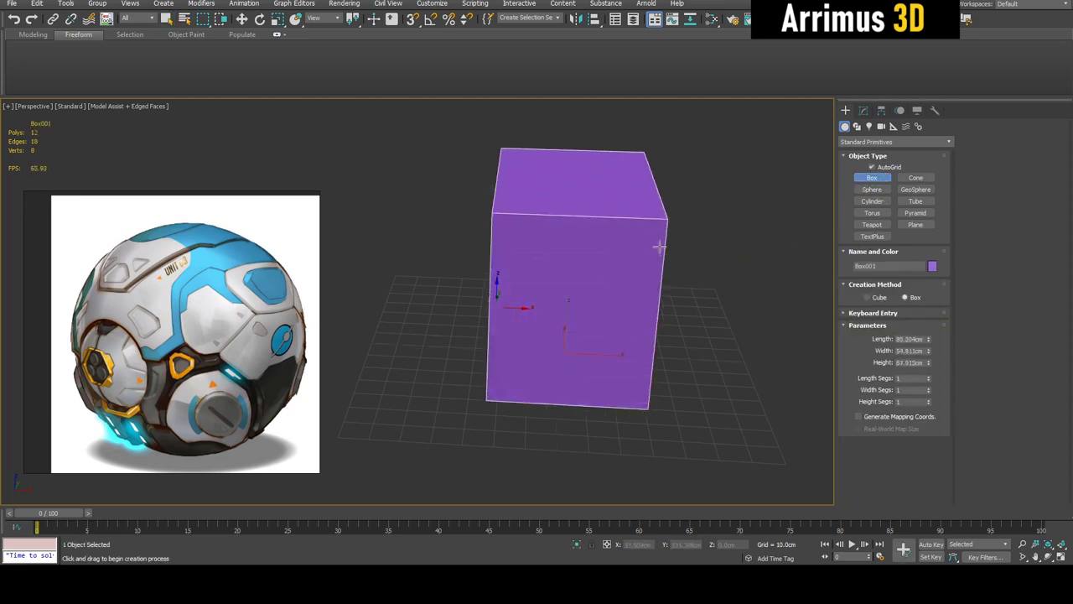
pyautogui.rightClick(659, 246)
# Step: Set the box's length, width and height to 25 cm each
pyautogui.click(864, 111)
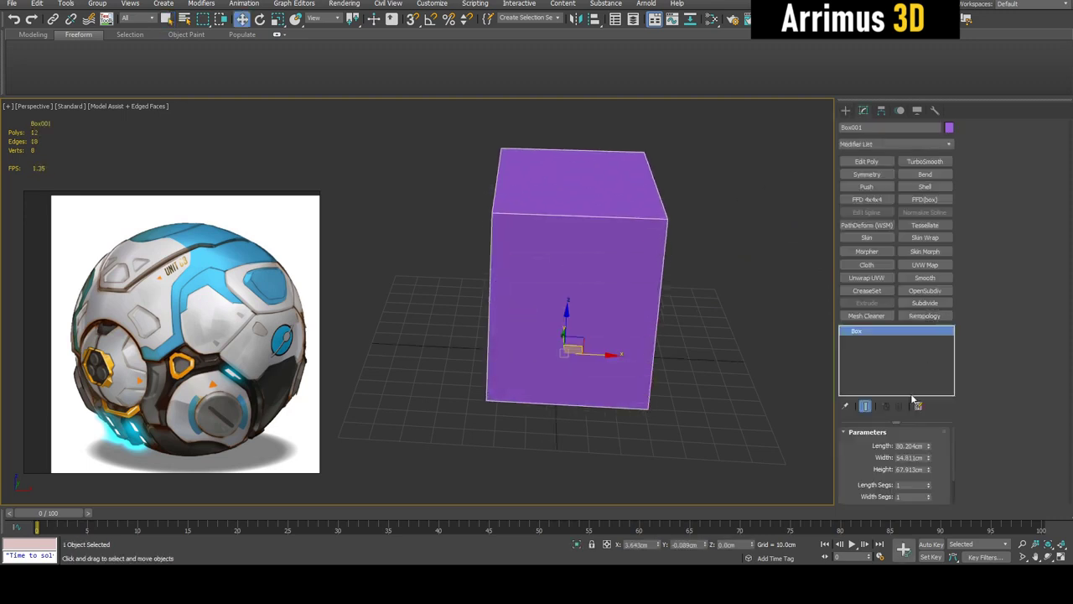
pyautogui.doubleClick(910, 446)
pyautogui.write('25')
pyautogui.press('Tab')
pyautogui.write('25')
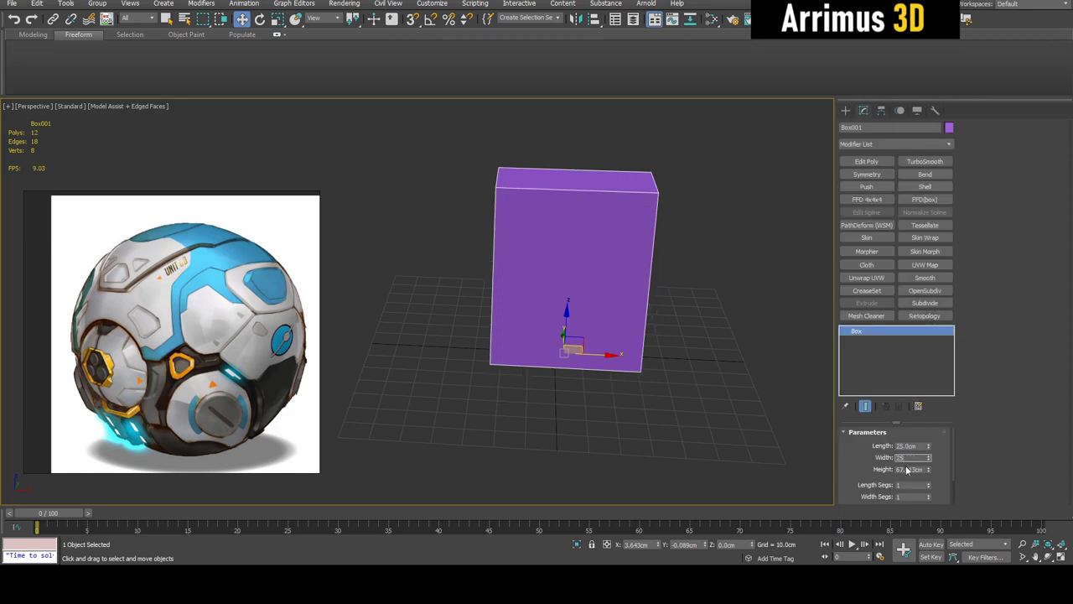
pyautogui.press('Tab')
pyautogui.write('25')
pyautogui.press('Return')
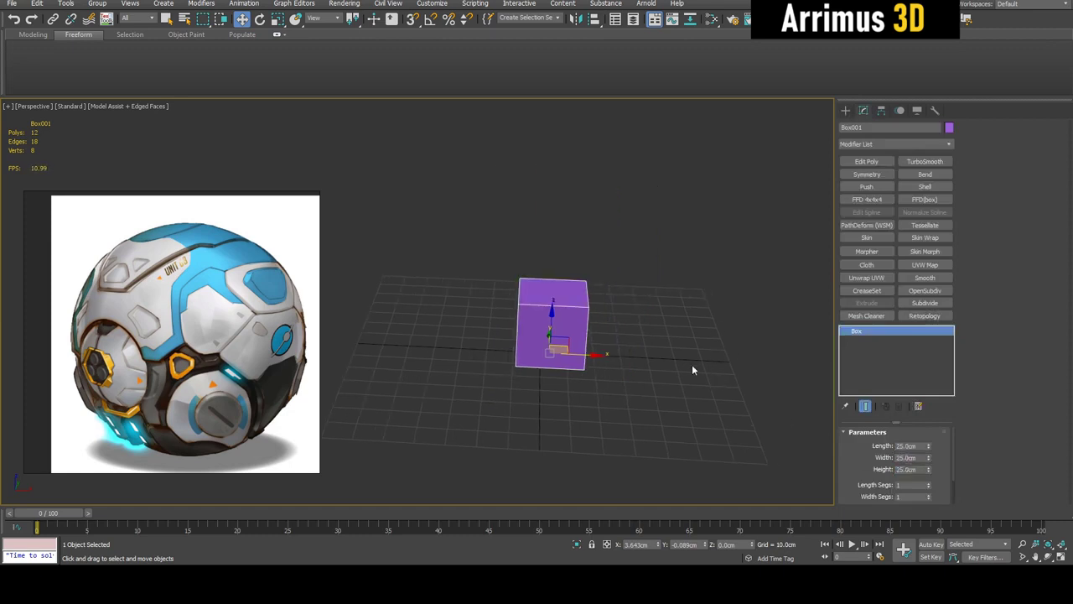
# Step: Add a TurboSmooth modifier to the box and set its iterations to 4
pyautogui.scroll(3, 692, 369)
pyautogui.click(926, 162)
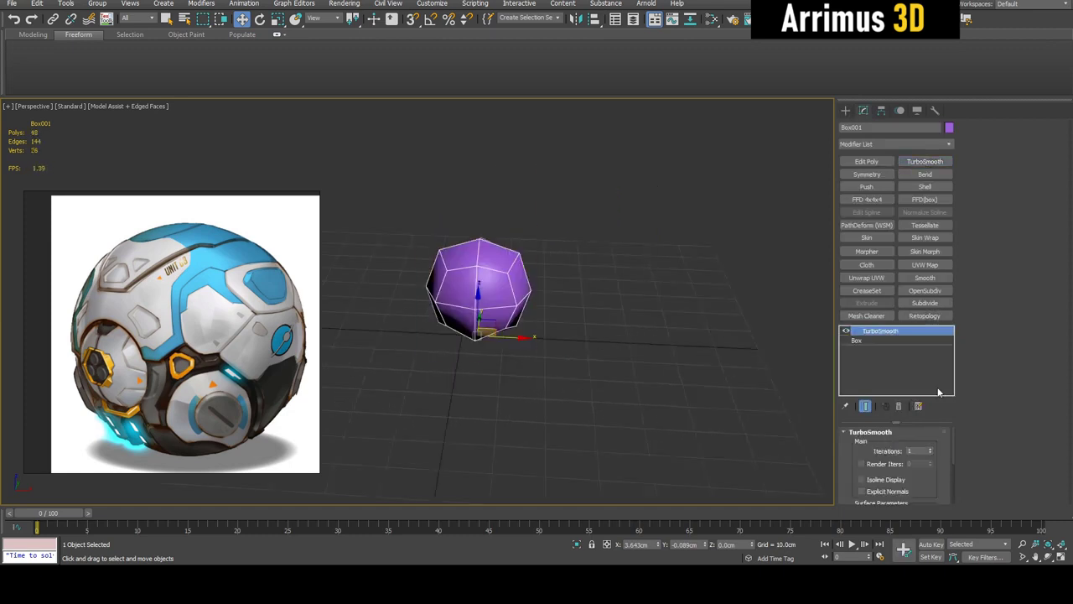
pyautogui.click(932, 450)
pyautogui.click(931, 450)
pyautogui.click(931, 451)
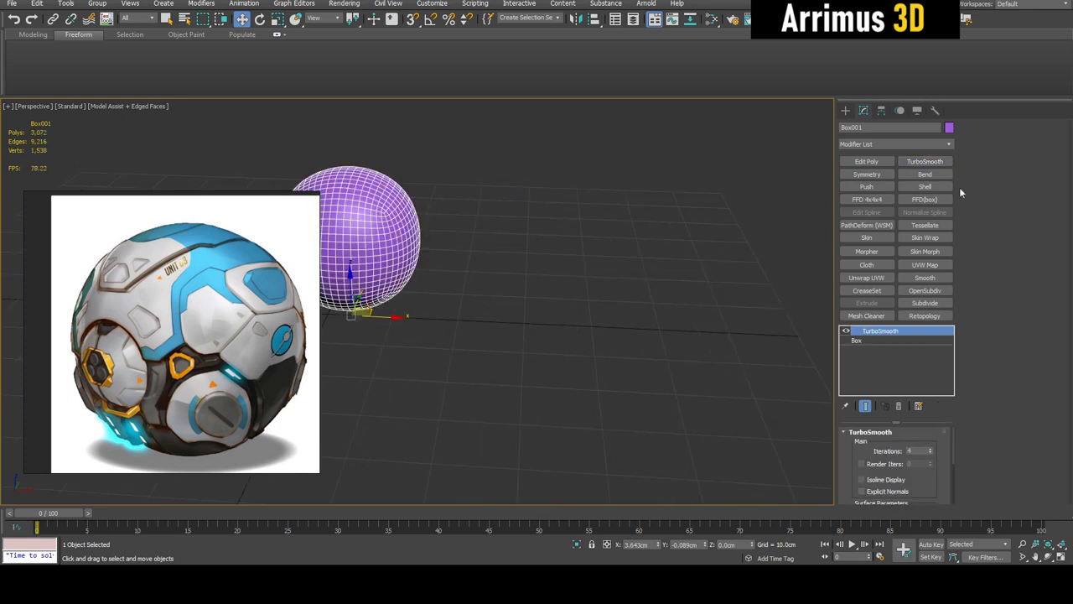
# Step: Add a Spherify modifier above TurboSmooth to round the smoothed box
pyautogui.click(950, 145)
pyautogui.moveTo(950, 197); pyautogui.dragTo(950, 448)
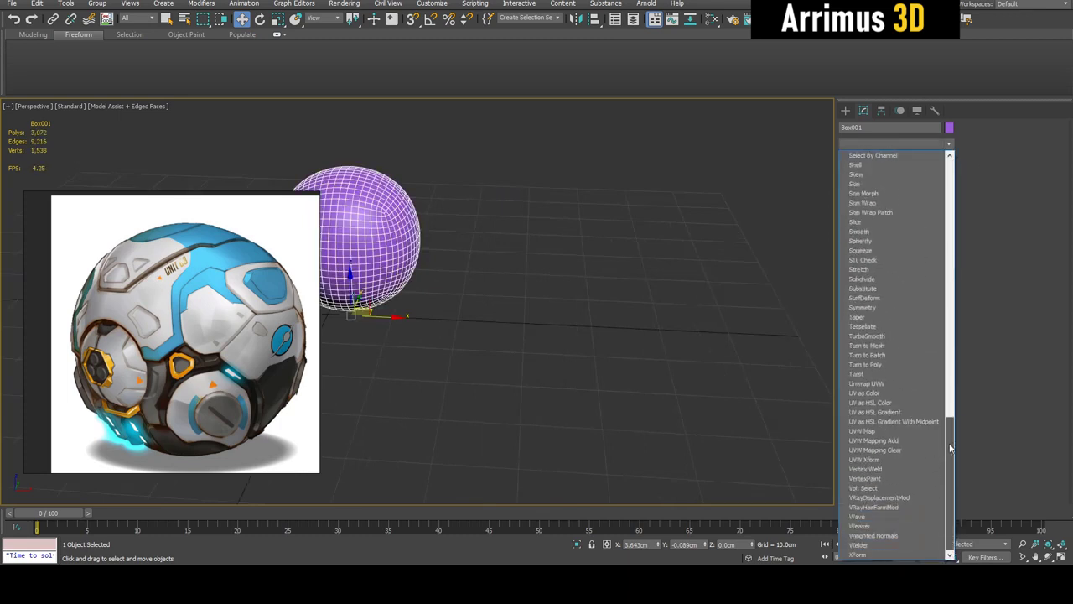
pyautogui.click(893, 241)
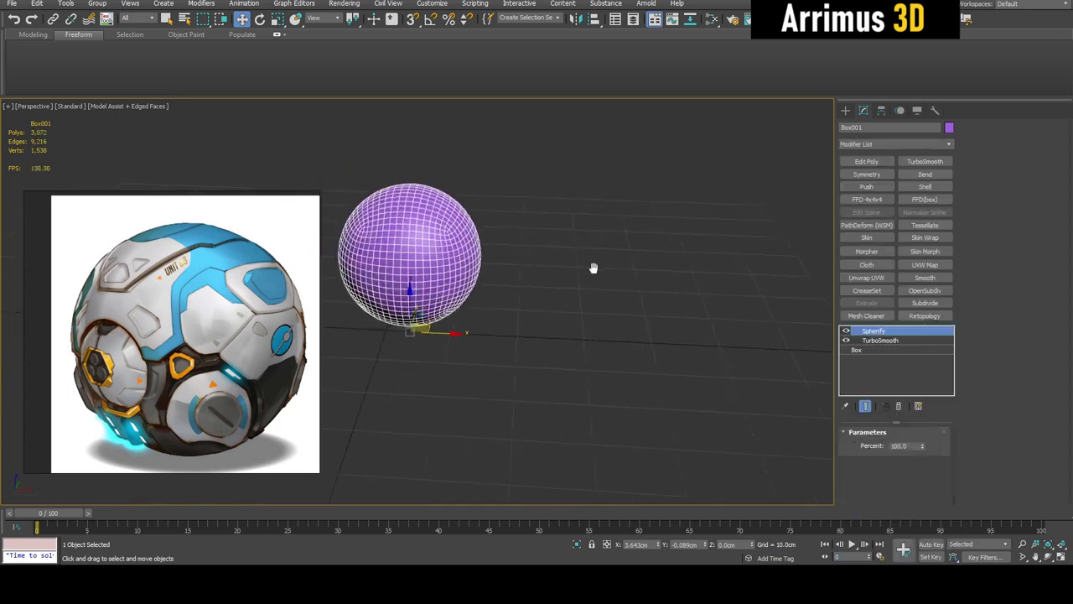
# Step: Center the sphere's pivot and reset its X and Y positions to 0 cm
pyautogui.moveTo(593, 267); pyautogui.dragTo(662, 424, button='middle')
pyautogui.rightClick(660, 545)
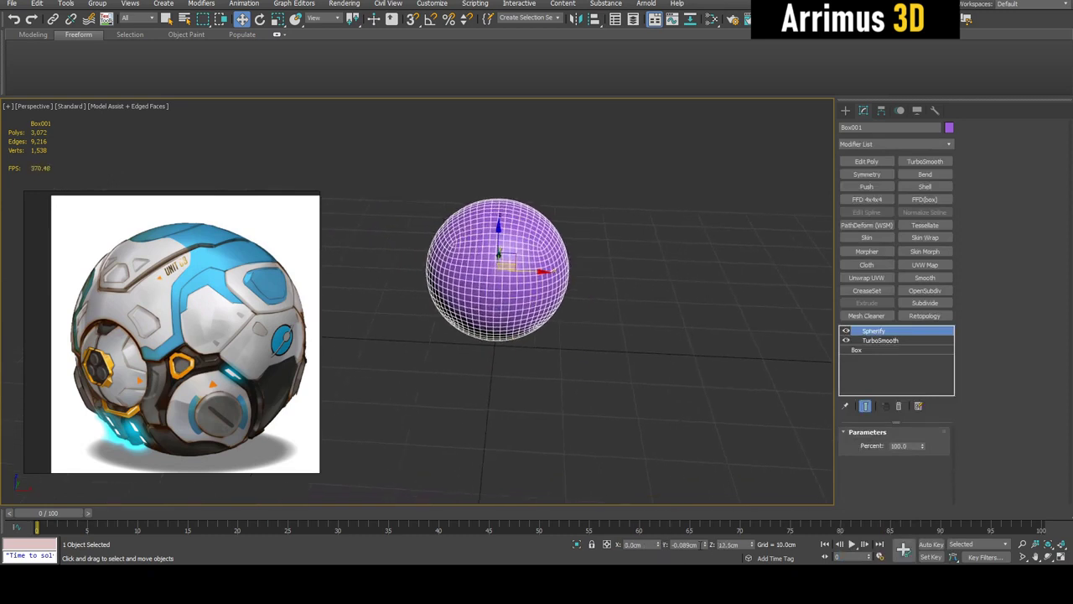
pyautogui.rightClick(705, 544)
# Step: Scale the sphere up uniformly to several times its size and reset its Z position to 0 cm
pyautogui.scroll(-5, 575, 366)
pyautogui.keyDown('alt'); pyautogui.moveTo(575, 367); pyautogui.dragTo(576, 294, button='middle'); pyautogui.keyUp('alt')
pyautogui.press('r')
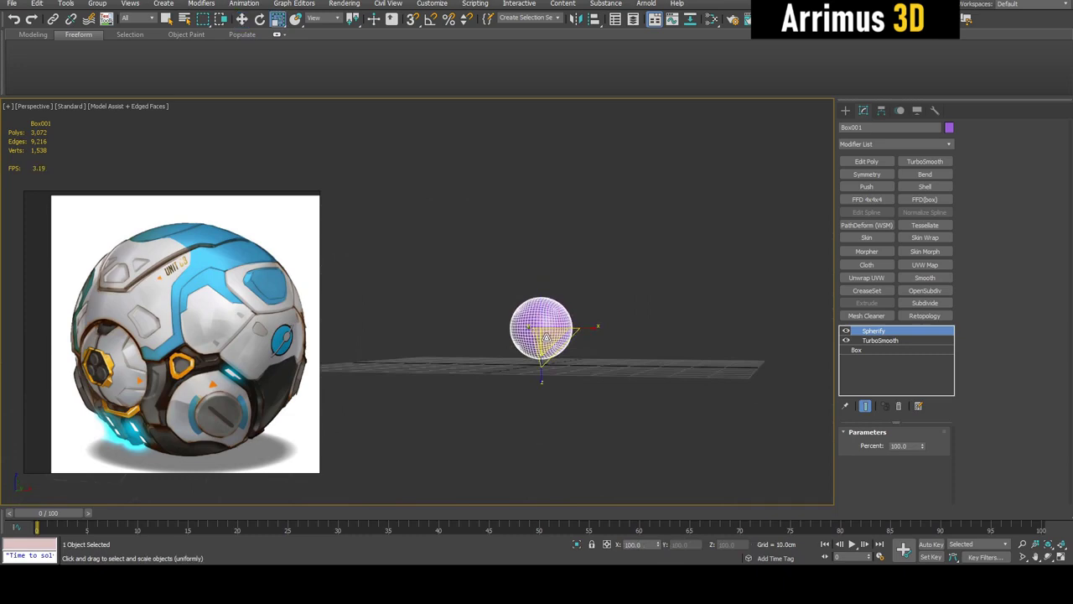
pyautogui.moveTo(545, 335); pyautogui.dragTo(551, 217)
pyautogui.press('w')
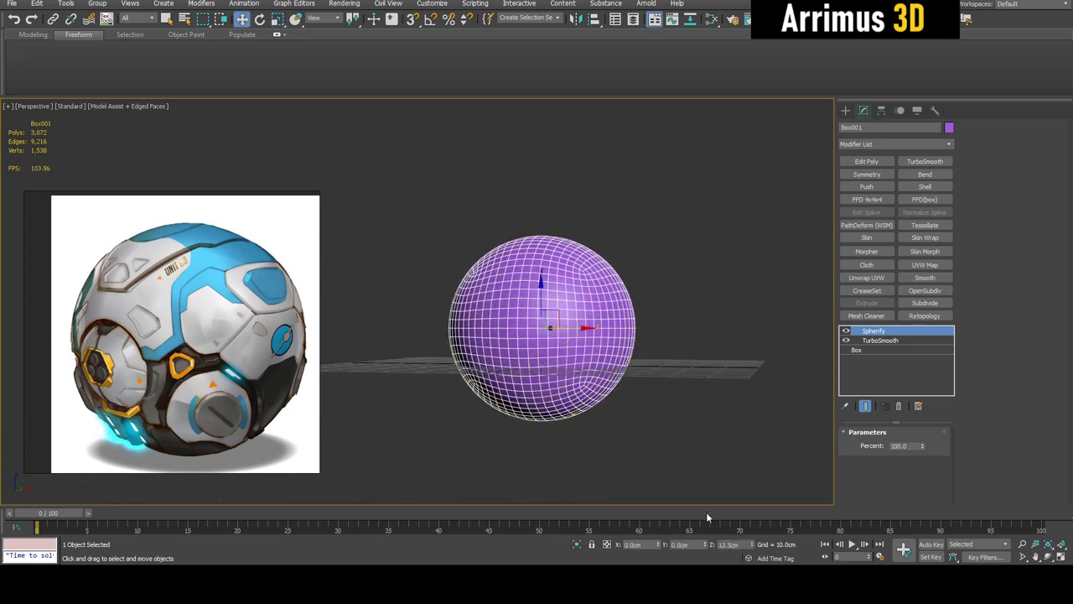
pyautogui.press('r')
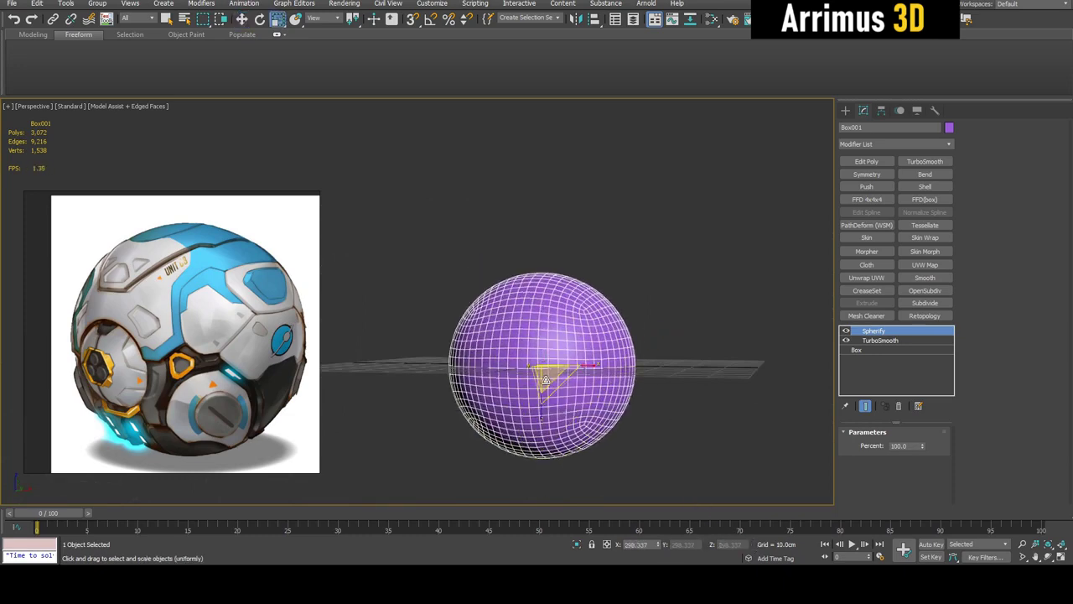
pyautogui.moveTo(545, 377); pyautogui.dragTo(541, 317)
pyautogui.press('w')
pyautogui.keyDown('alt'); pyautogui.moveTo(543, 313); pyautogui.dragTo(610, 336, button='middle'); pyautogui.keyUp('alt')
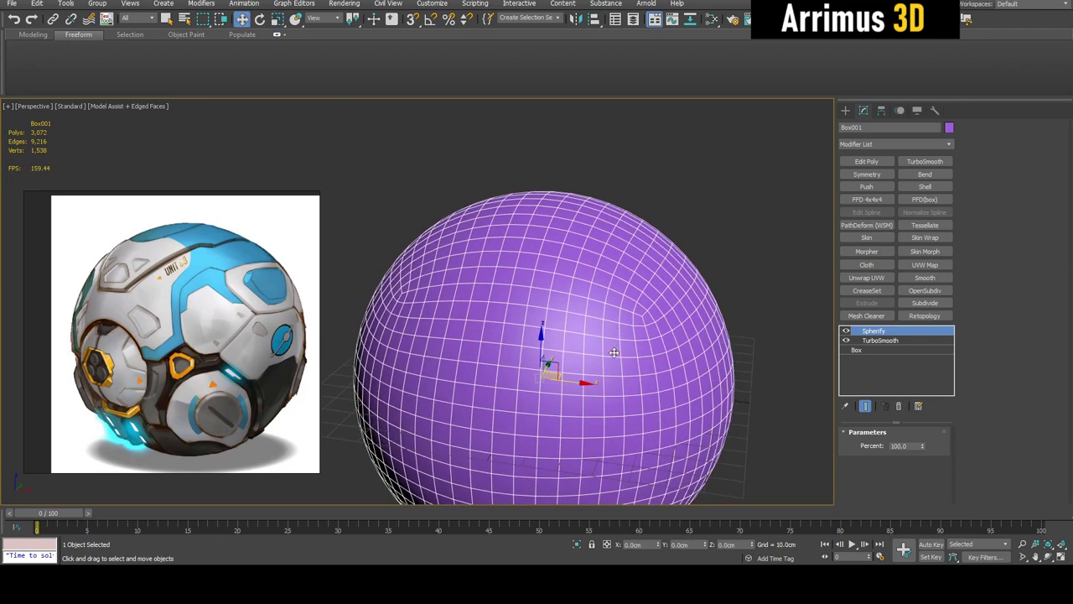
# Step: Collapse the sphere to an editable mesh with an Edit Poly modifier on top
pyautogui.hotkey('alt', 'c')
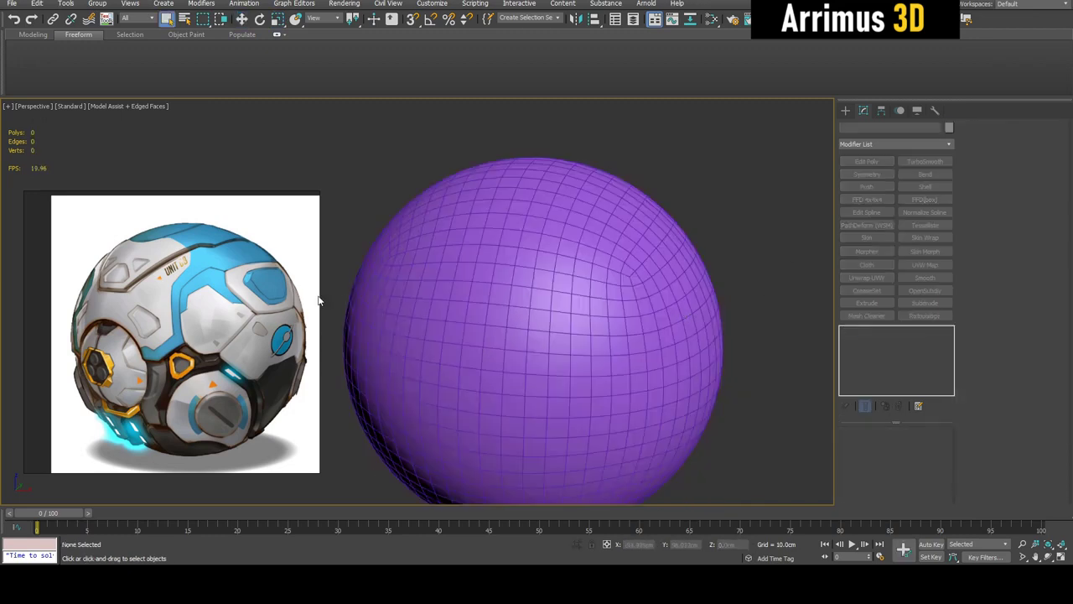
pyautogui.scroll(5, 220, 296)
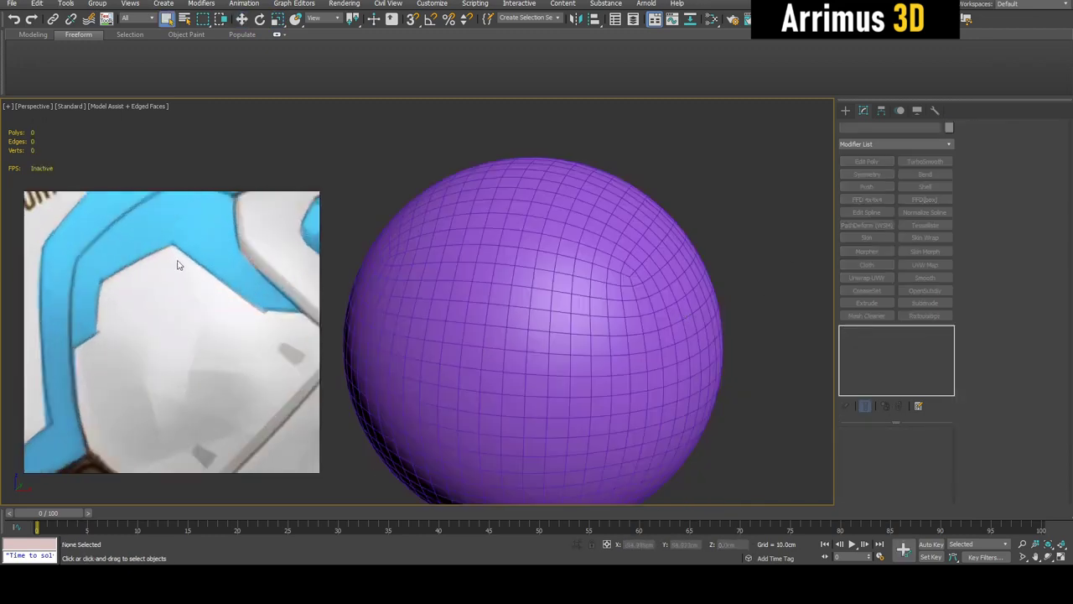
pyautogui.scroll(-2, 177, 265)
pyautogui.click(594, 296)
pyautogui.keyDown('alt'); pyautogui.moveTo(652, 307); pyautogui.dragTo(682, 270, button='middle'); pyautogui.keyUp('alt')
pyautogui.scroll(-3, 684, 269)
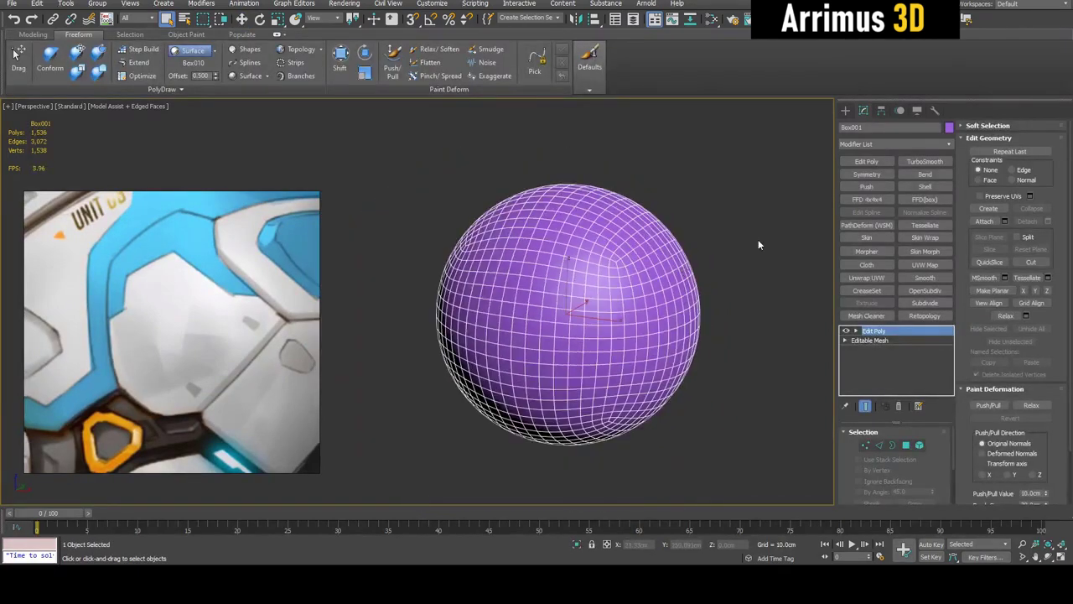
# Step: Add a second Edit Poly modifier to the sphere and set its object color to light gray
pyautogui.click(866, 161)
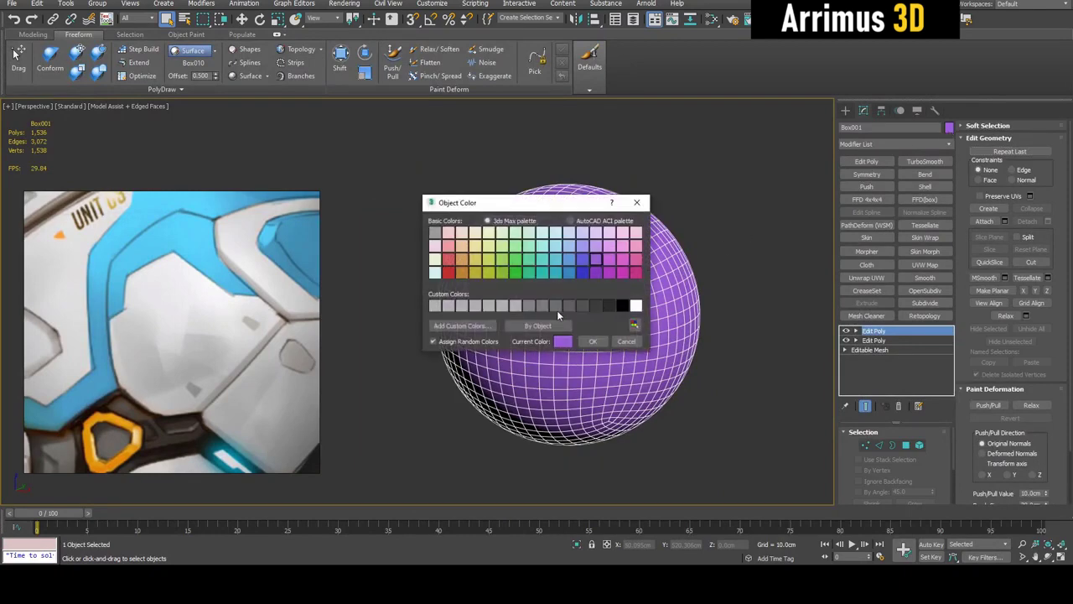
pyautogui.click(517, 305)
pyautogui.click(592, 341)
# Step: Cut a closed five-sided panel outline into the sphere's upper front surface with Split enabled
pyautogui.press('1')
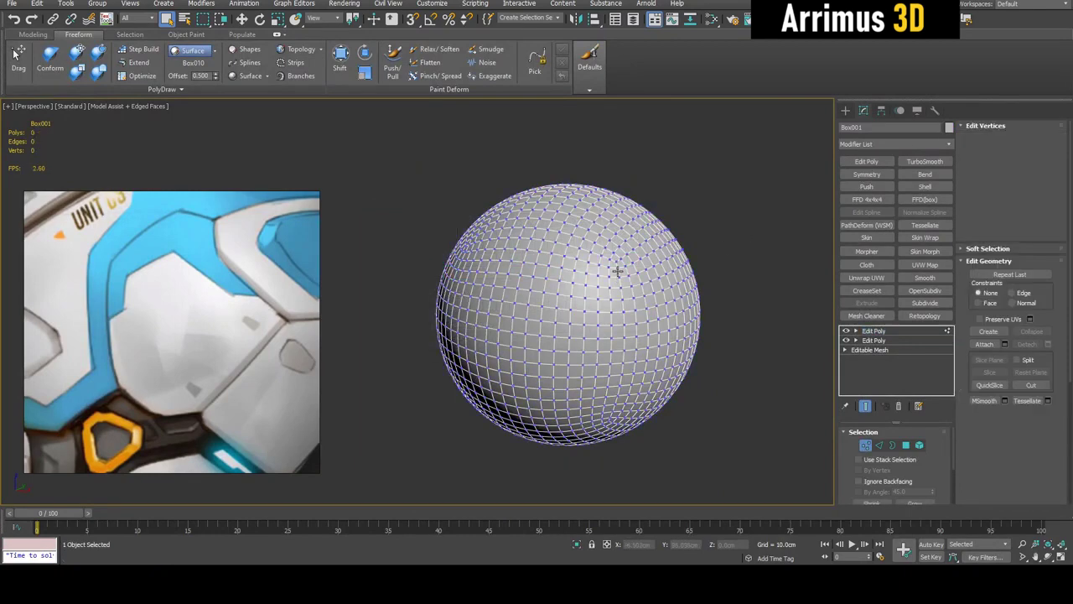
pyautogui.scroll(3, 613, 230)
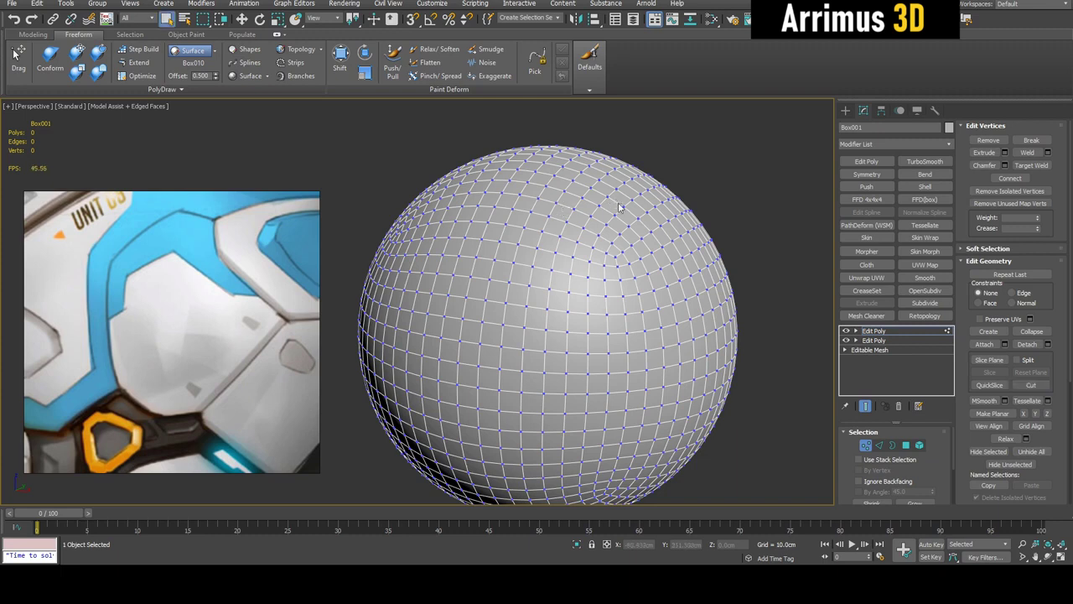
pyautogui.click(1016, 359)
pyautogui.click(1031, 385)
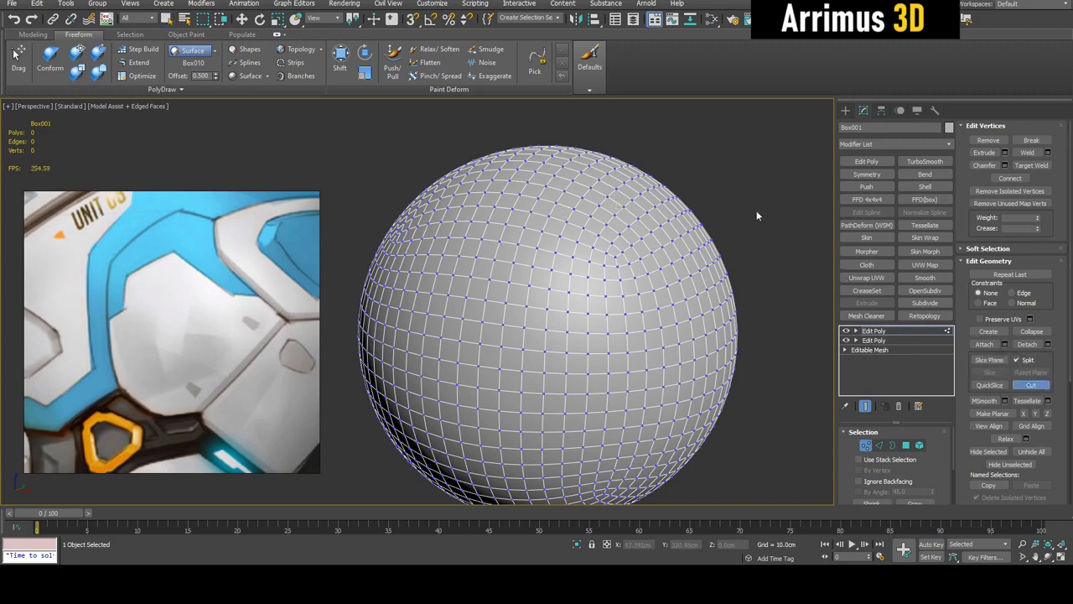
pyautogui.click(533, 226)
pyautogui.click(669, 246)
pyautogui.click(679, 331)
pyautogui.click(593, 383)
pyautogui.click(505, 321)
pyautogui.click(524, 227)
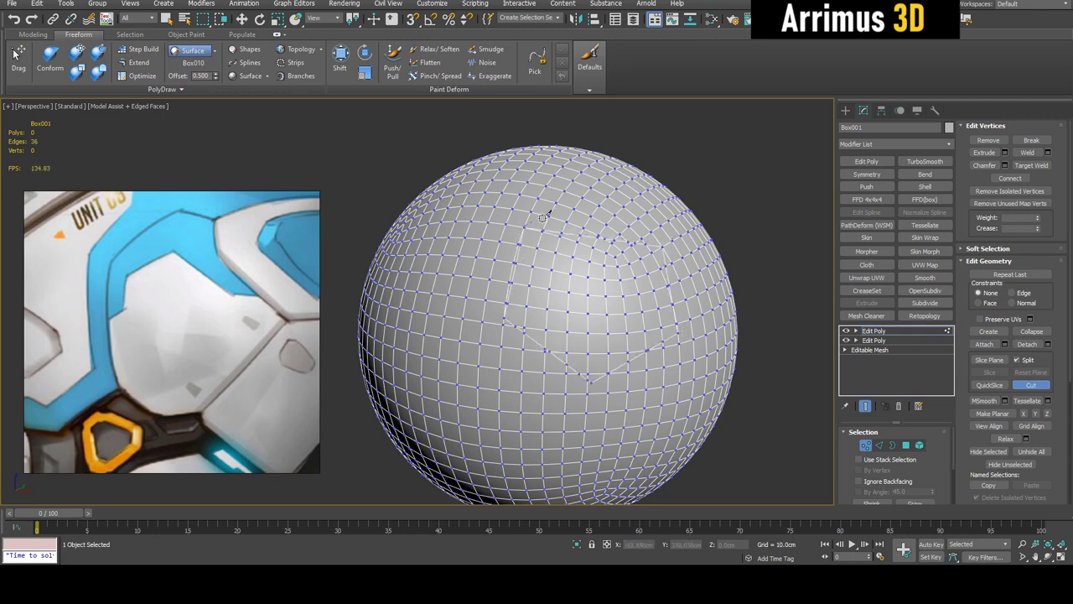
pyautogui.rightClick(557, 214)
pyautogui.rightClick(557, 214)
# Step: Select the pentagonal element inside the cut outline and detach it as a clone
pyautogui.click(855, 330)
pyautogui.click(878, 378)
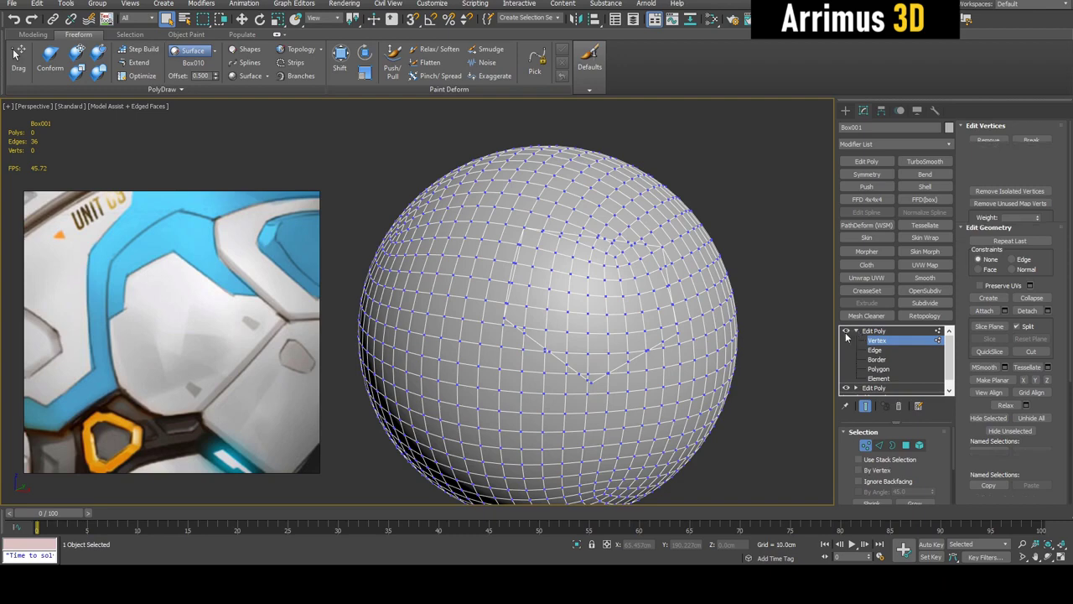
pyautogui.click(585, 292)
pyautogui.keyDown('alt'); pyautogui.moveTo(584, 292); pyautogui.dragTo(616, 239, button='middle'); pyautogui.keyUp('alt')
pyautogui.click(1027, 278)
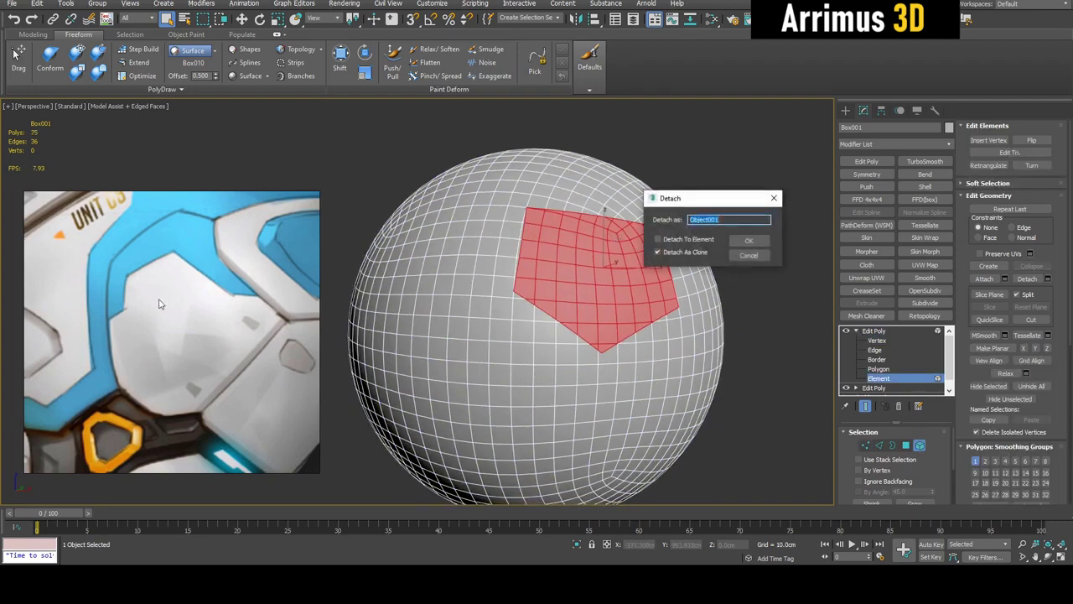
pyautogui.click(749, 240)
# Step: Isolate the detached pentagonal panel and add an Edit Poly modifier to it
pyautogui.press('4')
pyautogui.moveTo(590, 249); pyautogui.dragTo(593, 257, button='middle')
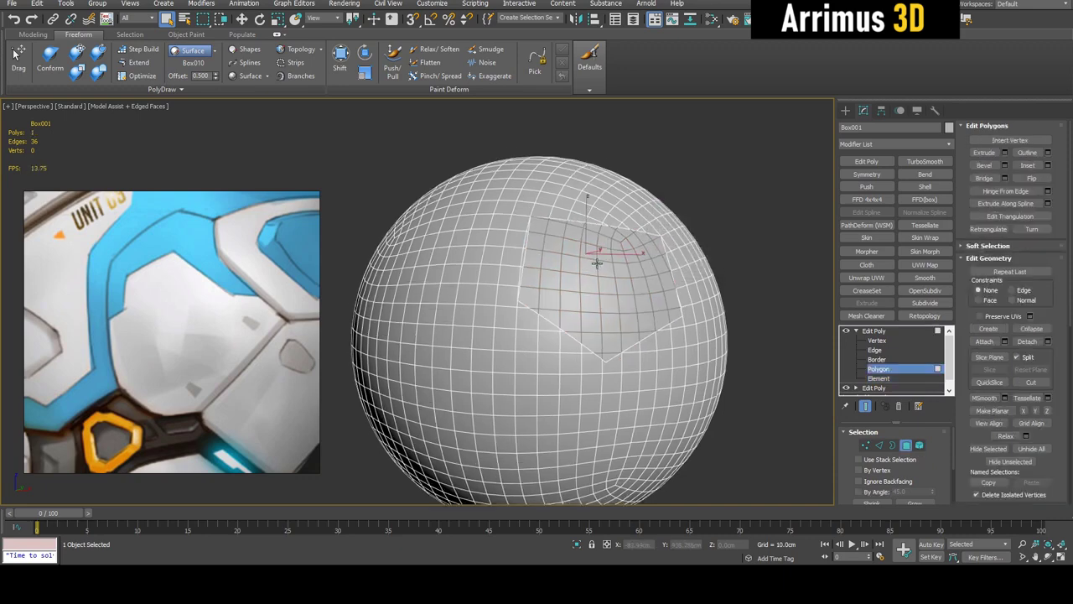
pyautogui.press('4')
pyautogui.hotkey('alt', 'c')
pyautogui.click(577, 250)
pyautogui.hotkey('alt', 'q')
pyautogui.keyDown('alt'); pyautogui.moveTo(519, 251); pyautogui.dragTo(623, 263, button='middle'); pyautogui.keyUp('alt')
pyautogui.click(877, 161)
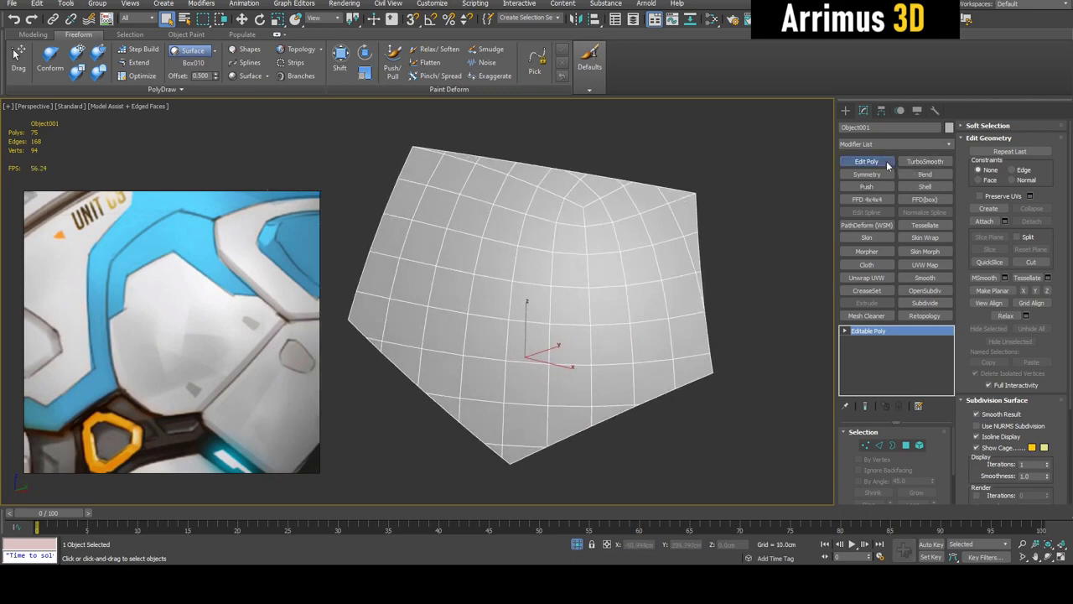
# Step: Examine the vertices and cut polygons along the lower edges and bottom corner of the isolated pentagonal panel
pyautogui.moveTo(696, 235)
pyautogui.keyDown('alt'); pyautogui.mouseDown(button='middle')
pyautogui.moveTo(617, 213)
pyautogui.moveTo(623, 175)
pyautogui.moveTo(629, 275)
pyautogui.mouseUp(button='middle'); pyautogui.keyUp('alt')
pyautogui.press('1')
pyautogui.moveTo(566, 263); pyautogui.dragTo(589, 249, button='middle')
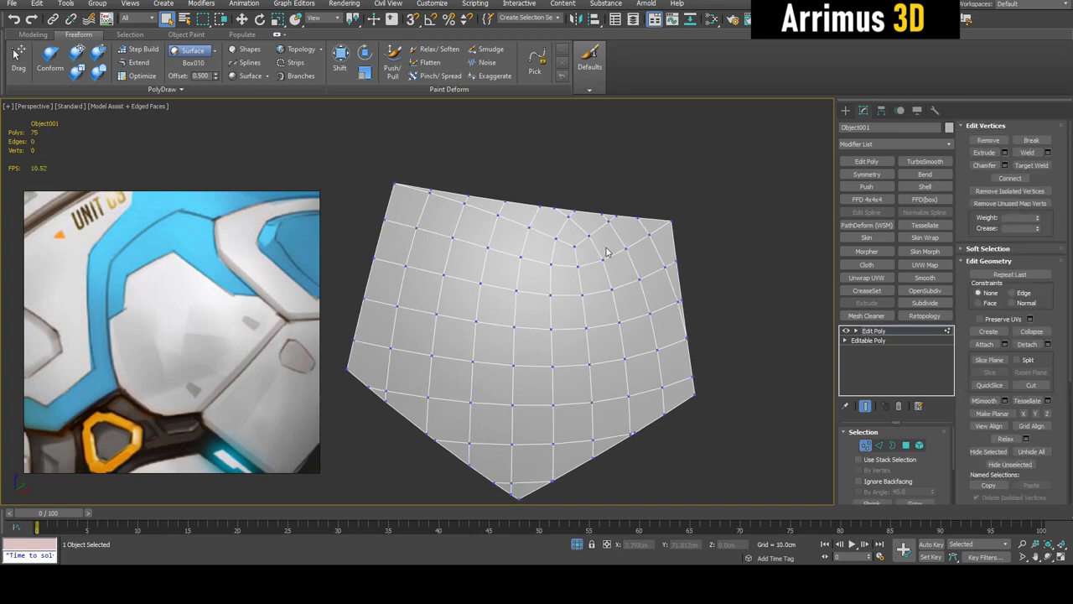
pyautogui.scroll(-5, 646, 178)
pyautogui.scroll(6, 601, 251)
pyautogui.scroll(4, 623, 355)
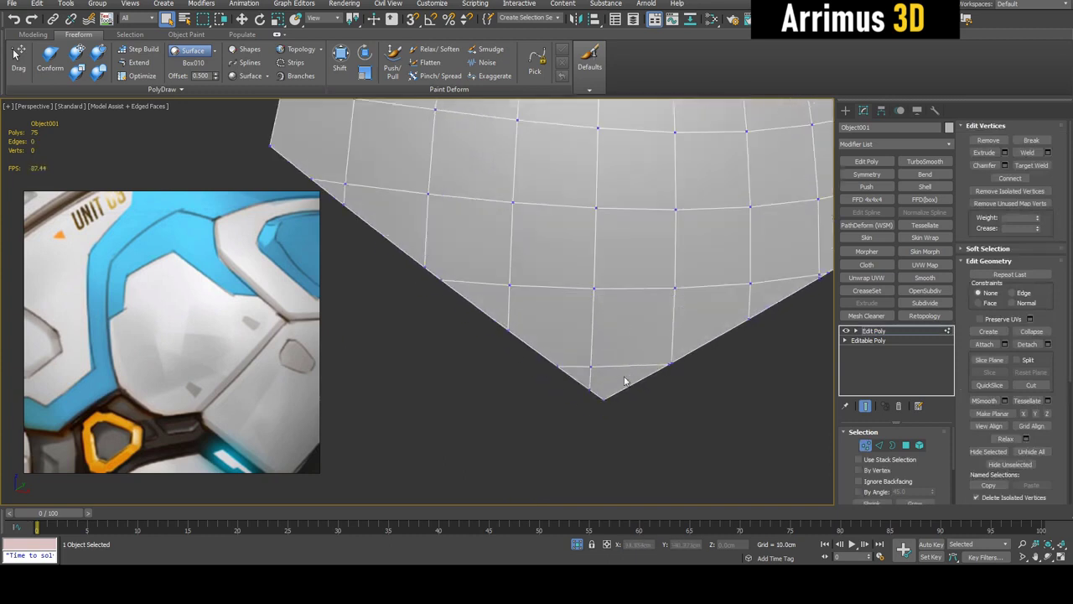
pyautogui.press('4')
pyautogui.click(617, 377)
pyautogui.keyDown('alt'); pyautogui.moveTo(594, 382); pyautogui.dragTo(595, 383, button='middle'); pyautogui.keyUp('alt')
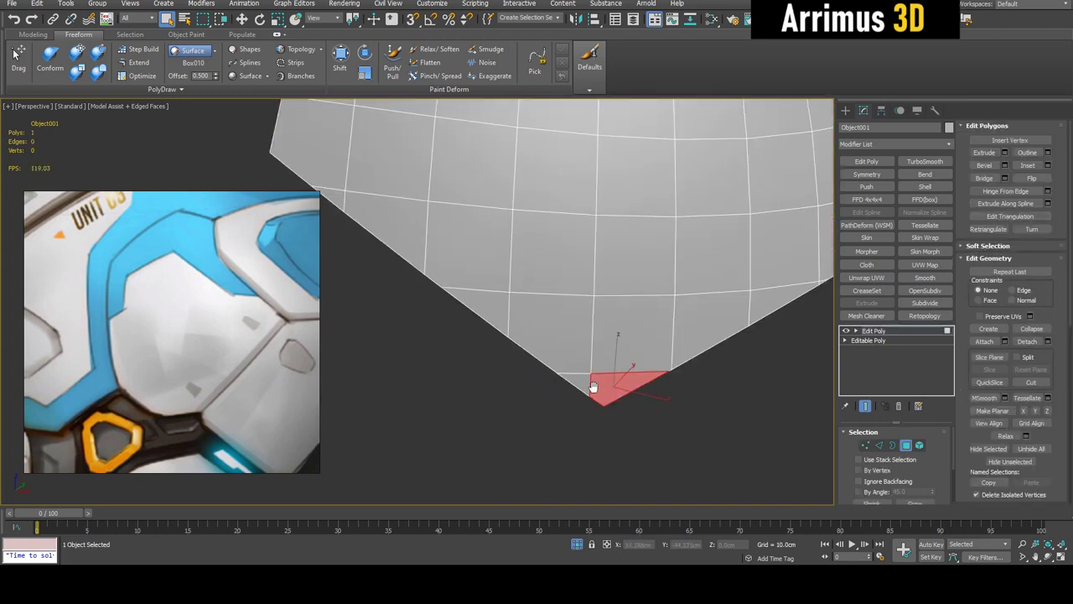
pyautogui.click(580, 379)
pyautogui.click(556, 342)
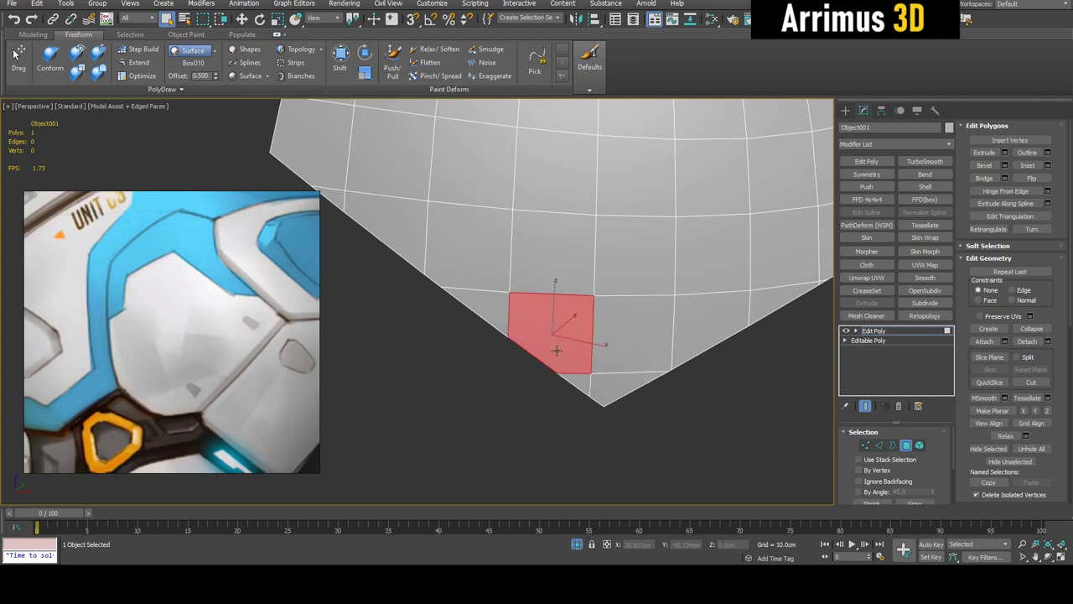
pyautogui.click(573, 379)
pyautogui.click(496, 306)
pyautogui.moveTo(492, 301); pyautogui.dragTo(546, 340, button='middle')
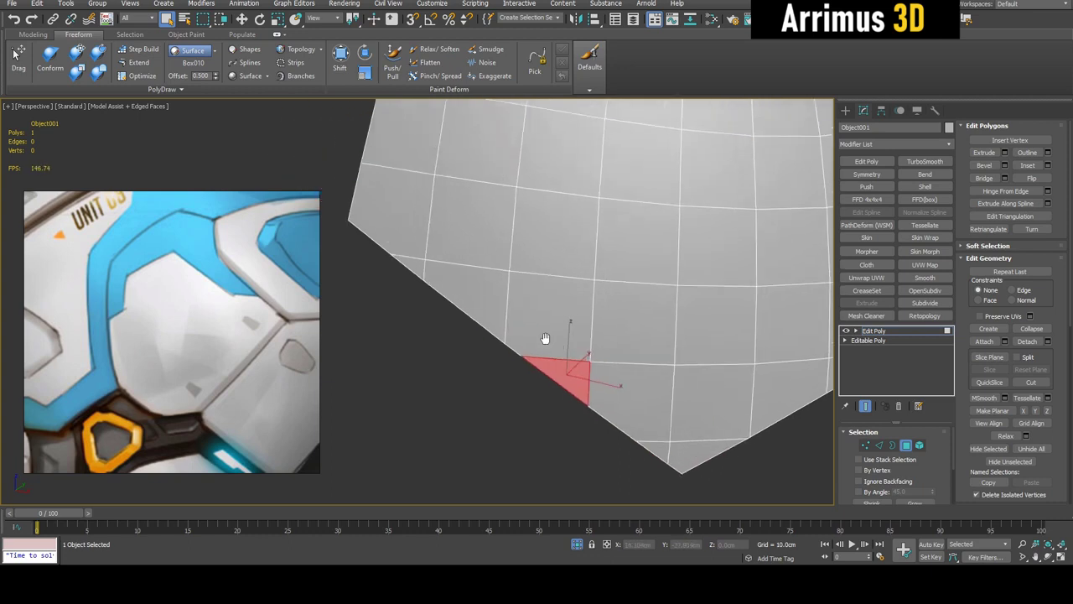
pyautogui.click(565, 299)
pyautogui.scroll(-4, 567, 302)
pyautogui.click(673, 379)
pyautogui.moveTo(670, 252); pyautogui.dragTo(672, 295, button='middle')
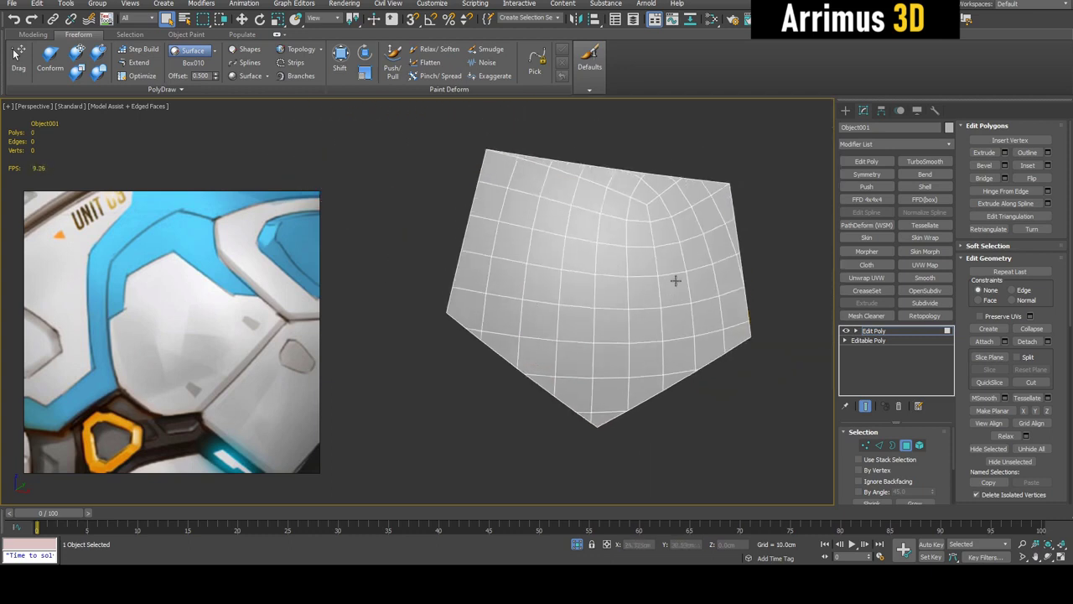
pyautogui.scroll(-2, 675, 280)
pyautogui.scroll(4, 676, 280)
pyautogui.press('4')
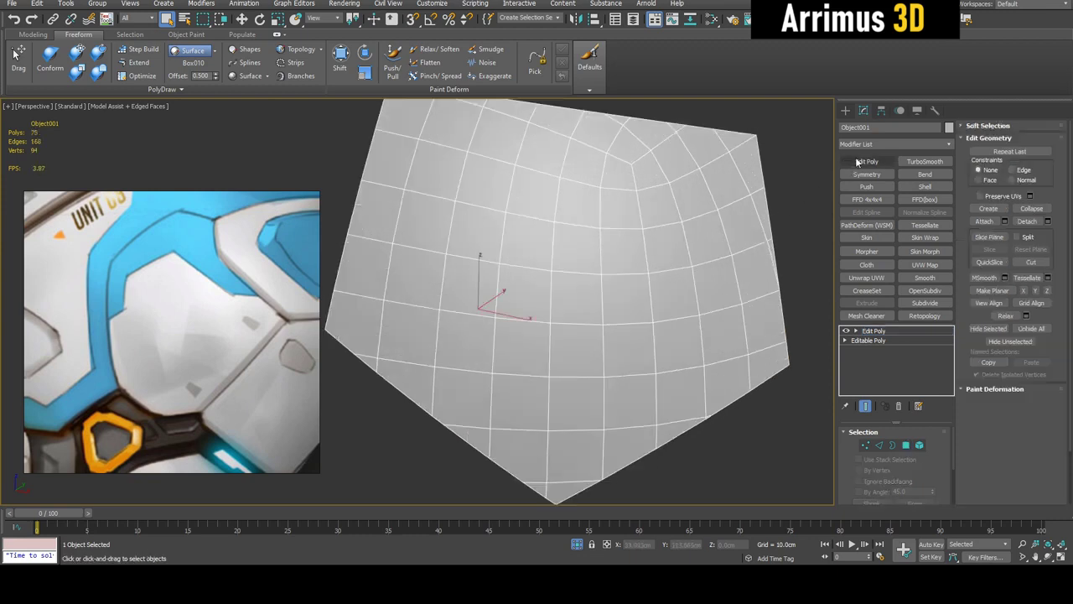
# Step: Add another Edit Poly modifier to the panel and start a vertex-level Cut with Split enabled
pyautogui.click(859, 161)
pyautogui.press('1')
pyautogui.hotkey('alt', 'c')
pyautogui.scroll(-3, 414, 297)
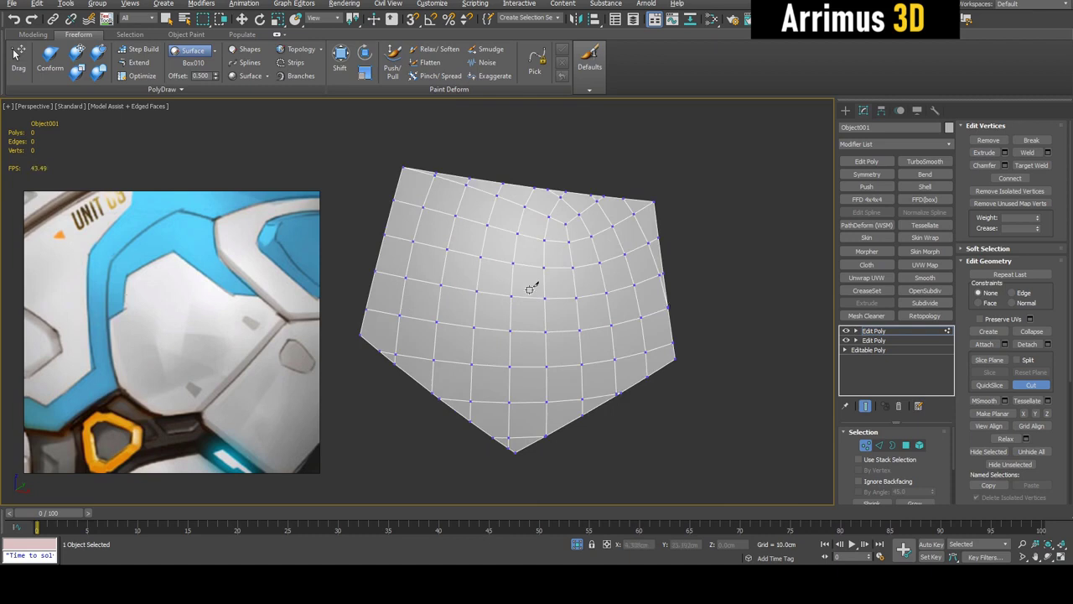
pyautogui.moveTo(545, 291); pyautogui.dragTo(567, 294, button='middle')
pyautogui.click(1032, 361)
pyautogui.scroll(3, 461, 274)
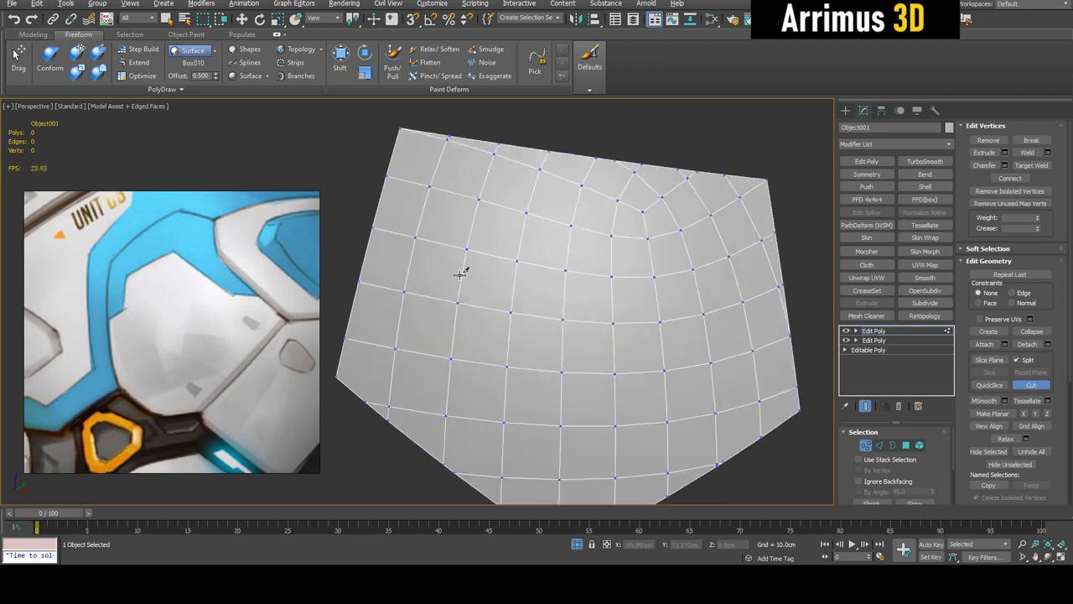
pyautogui.scroll(-4, 390, 328)
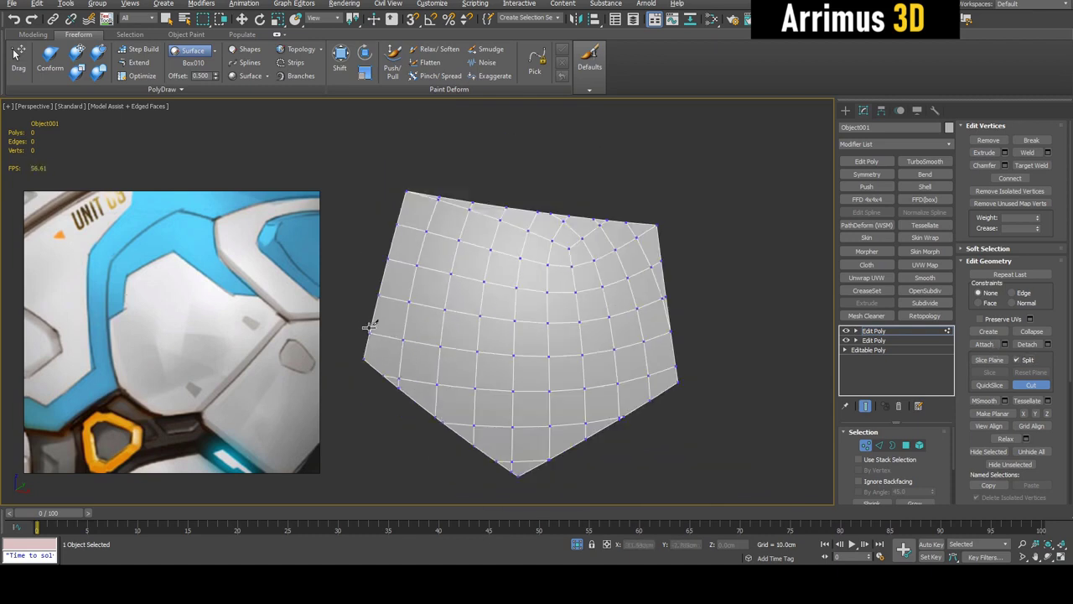
# Step: Cut a five-segment angular line across the panel from its left edge over a central peak to its right edge
pyautogui.click(371, 322)
pyautogui.click(410, 305)
pyautogui.click(433, 258)
pyautogui.click(494, 238)
pyautogui.click(597, 304)
pyautogui.click(670, 316)
pyautogui.rightClick(708, 282)
pyautogui.rightClick(710, 279)
pyautogui.scroll(5, 711, 275)
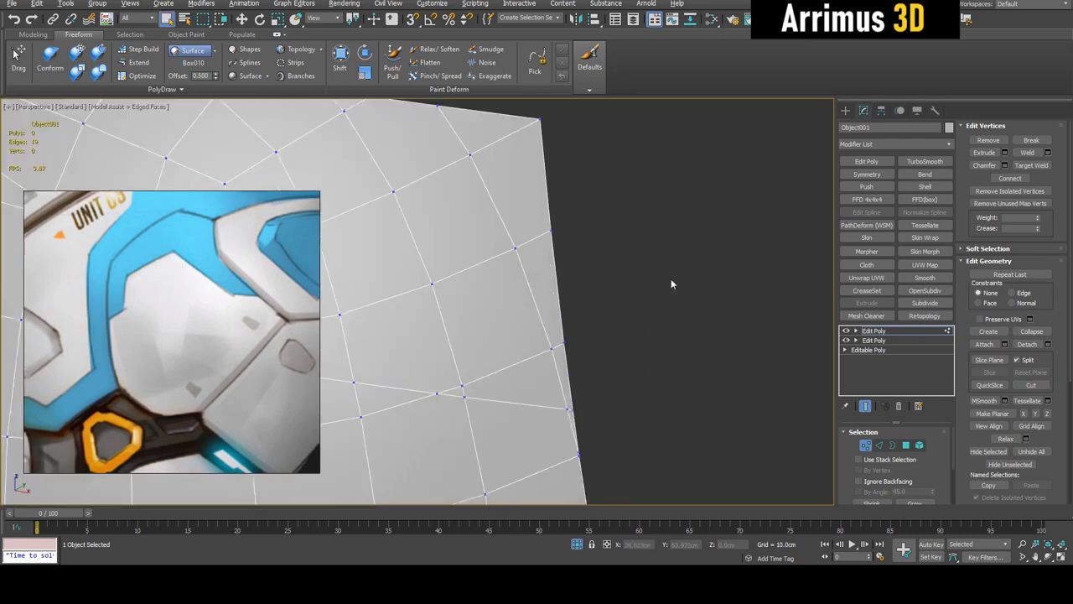
# Step: Select the element above the cut line and detach it as a separate object
pyautogui.scroll(-5, 671, 278)
pyautogui.press('2')
pyautogui.click(576, 254)
pyautogui.moveTo(576, 254); pyautogui.dragTo(651, 269, button='middle')
pyautogui.hotkey('alt', 'd')
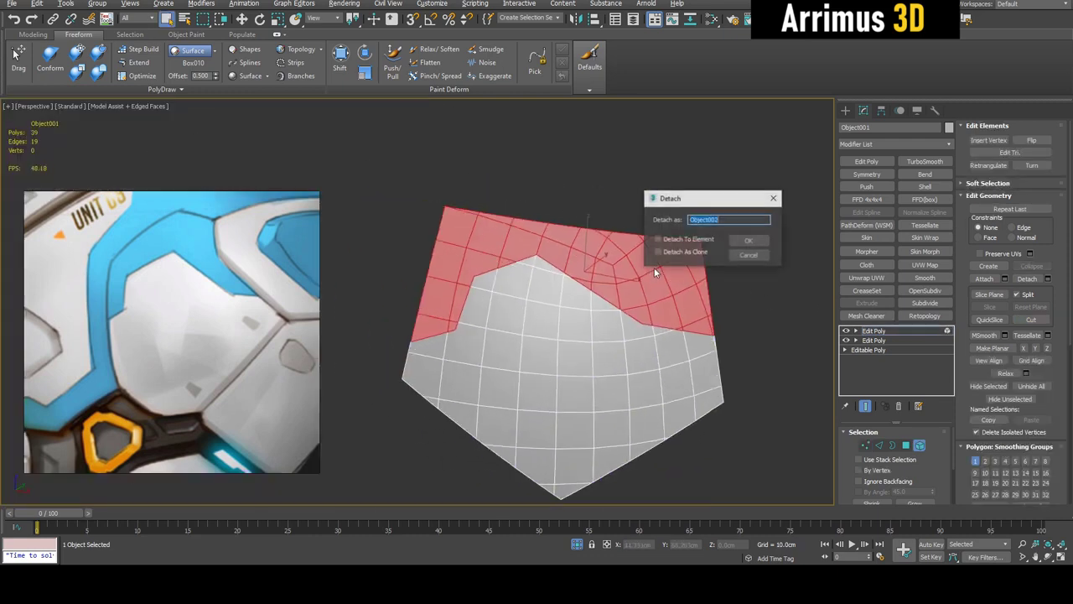
pyautogui.click(747, 241)
pyautogui.press('5')
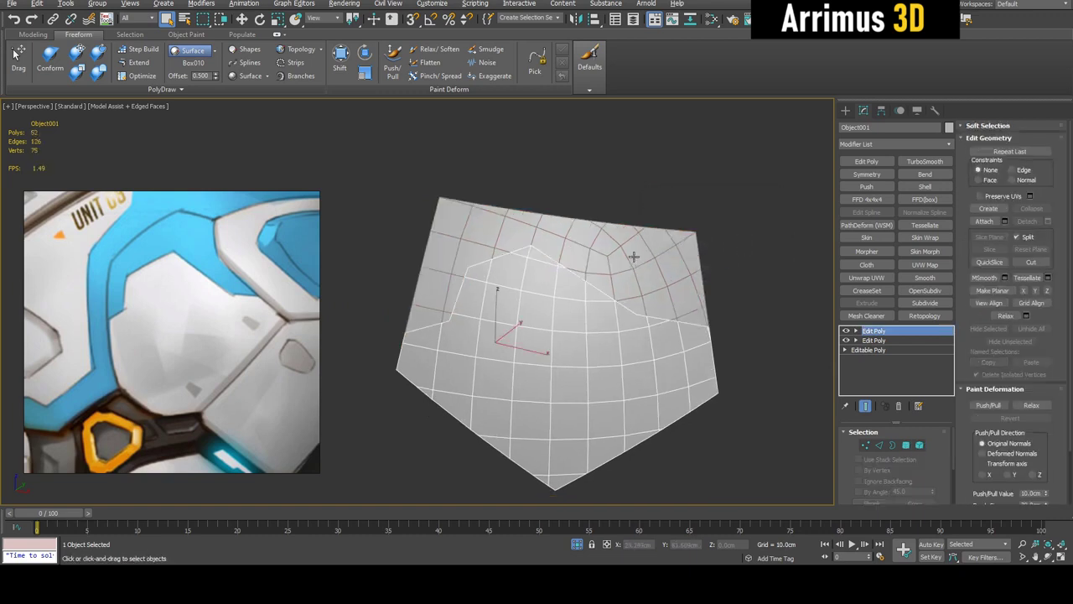
pyautogui.keyDown('alt'); pyautogui.moveTo(634, 257); pyautogui.dragTo(580, 333, button='middle'); pyautogui.keyUp('alt')
pyautogui.press('w')
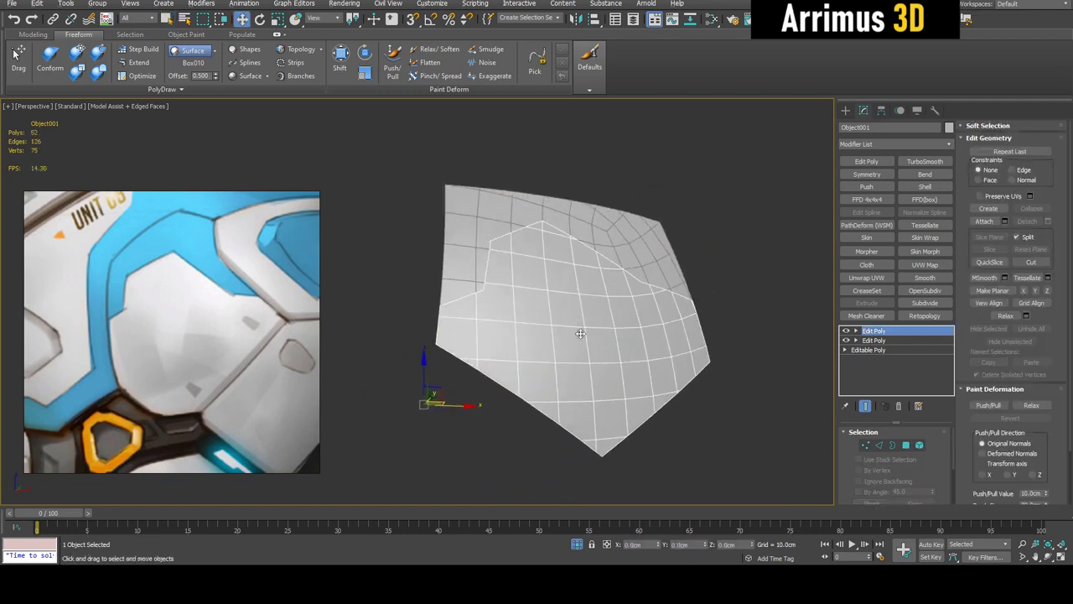
pyautogui.moveTo(579, 345); pyautogui.dragTo(579, 357)
pyautogui.hotkey('ctrl', 'z')
pyautogui.hotkey('alt', 'c')
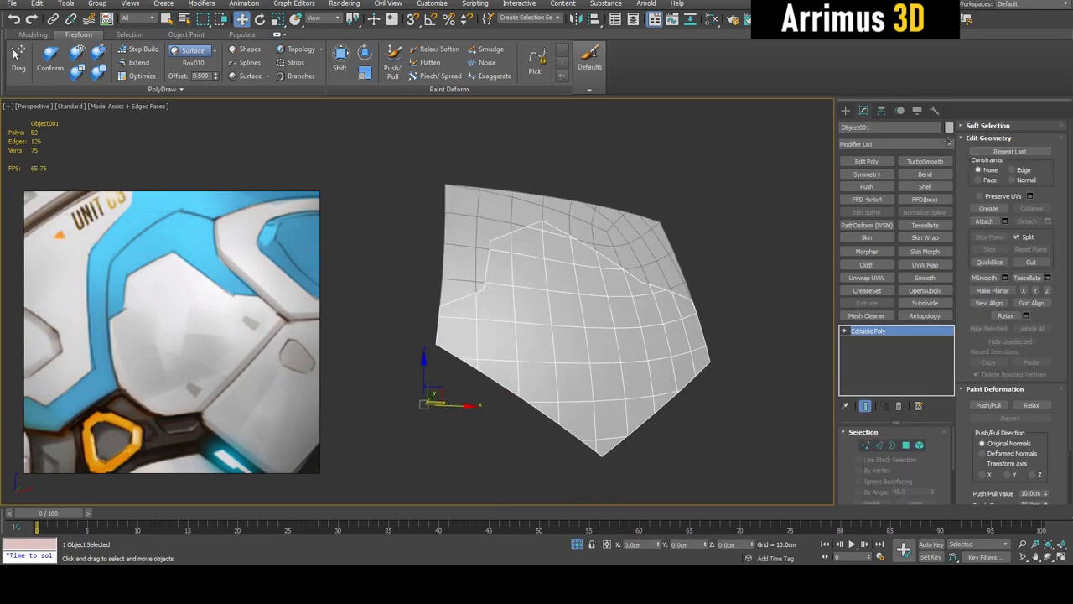
# Step: Select the detached upper piece and set its object color to blue
pyautogui.click(579, 214)
pyautogui.click(949, 127)
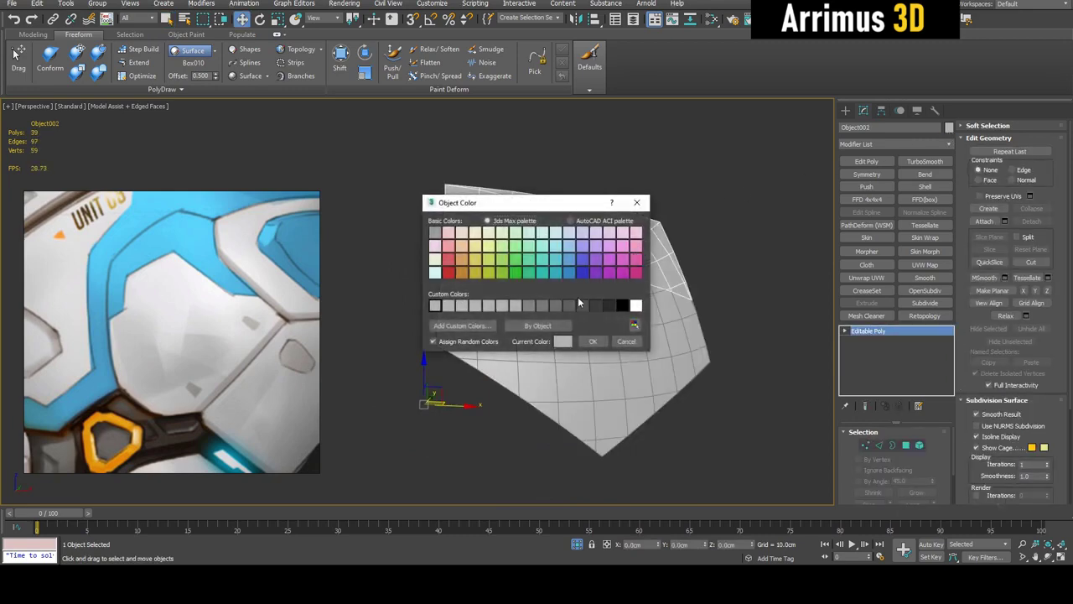
pyautogui.click(568, 273)
pyautogui.click(591, 341)
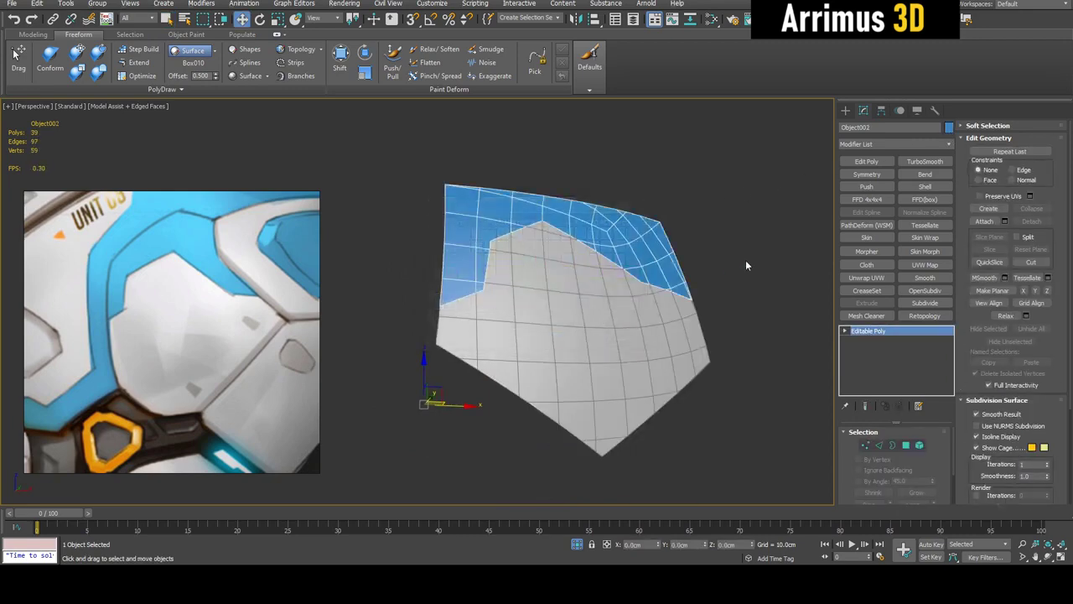
pyautogui.keyDown('alt'); pyautogui.moveTo(745, 260); pyautogui.dragTo(711, 275, button='middle'); pyautogui.keyUp('alt')
pyautogui.press('q')
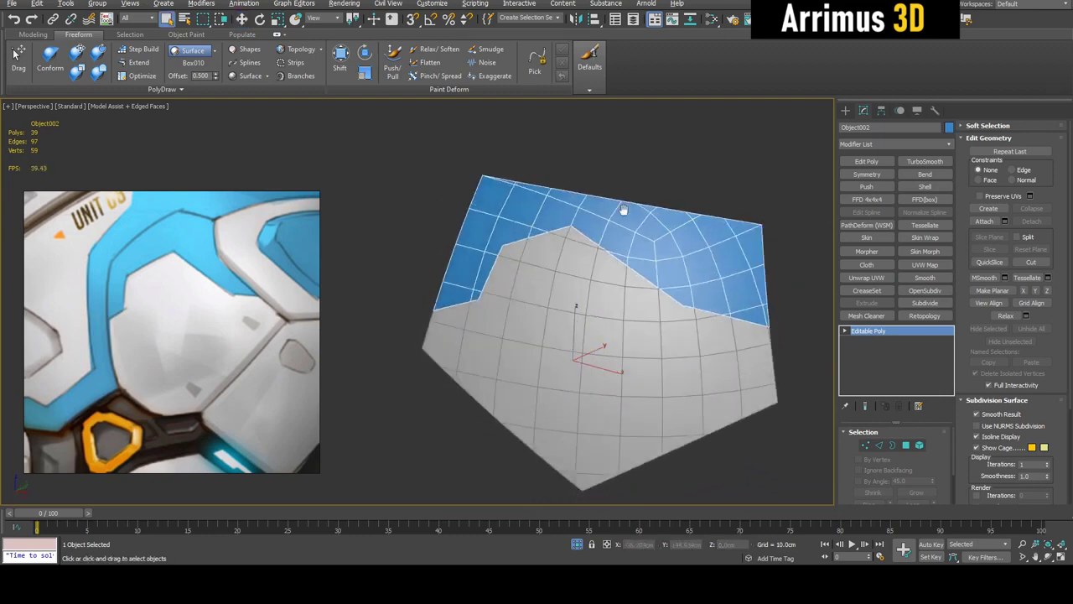
# Step: Add a Retopology modifier to the blue piece and compute it with ReForm at a face count of 5000
pyautogui.scroll(3, 627, 211)
pyautogui.scroll(-3, 569, 225)
pyautogui.keyDown('alt'); pyautogui.moveTo(593, 244); pyautogui.dragTo(651, 290, button='middle'); pyautogui.keyUp('alt')
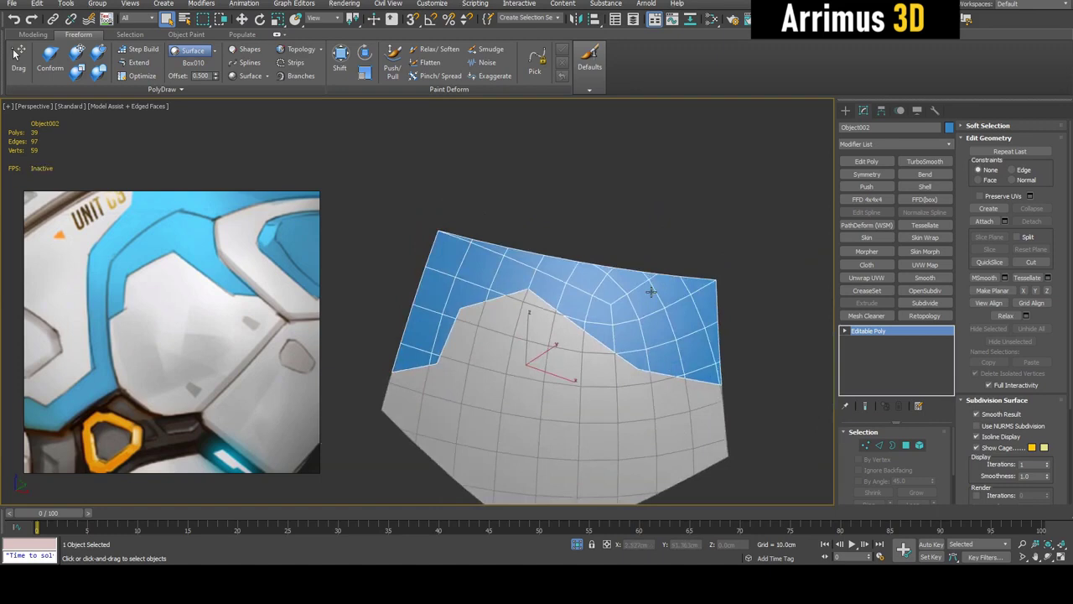
pyautogui.keyDown('alt'); pyautogui.moveTo(580, 289); pyautogui.dragTo(682, 300, button='middle'); pyautogui.keyUp('alt')
pyautogui.scroll(3, 690, 307)
pyautogui.scroll(-2, 684, 273)
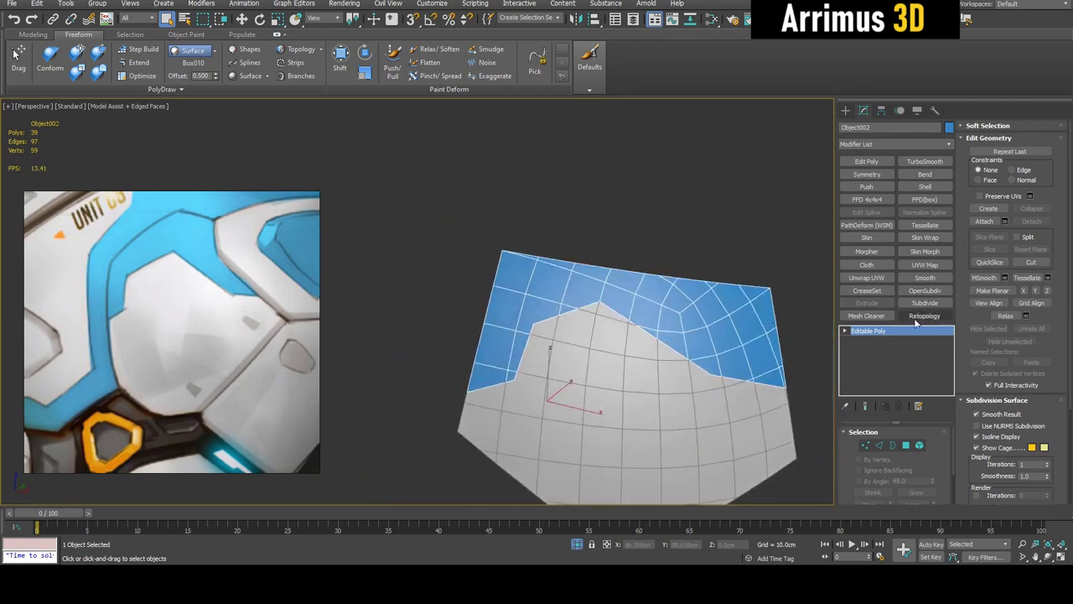
pyautogui.click(922, 316)
pyautogui.keyDown('alt'); pyautogui.moveTo(790, 342); pyautogui.dragTo(734, 310, button='middle'); pyautogui.keyUp('alt')
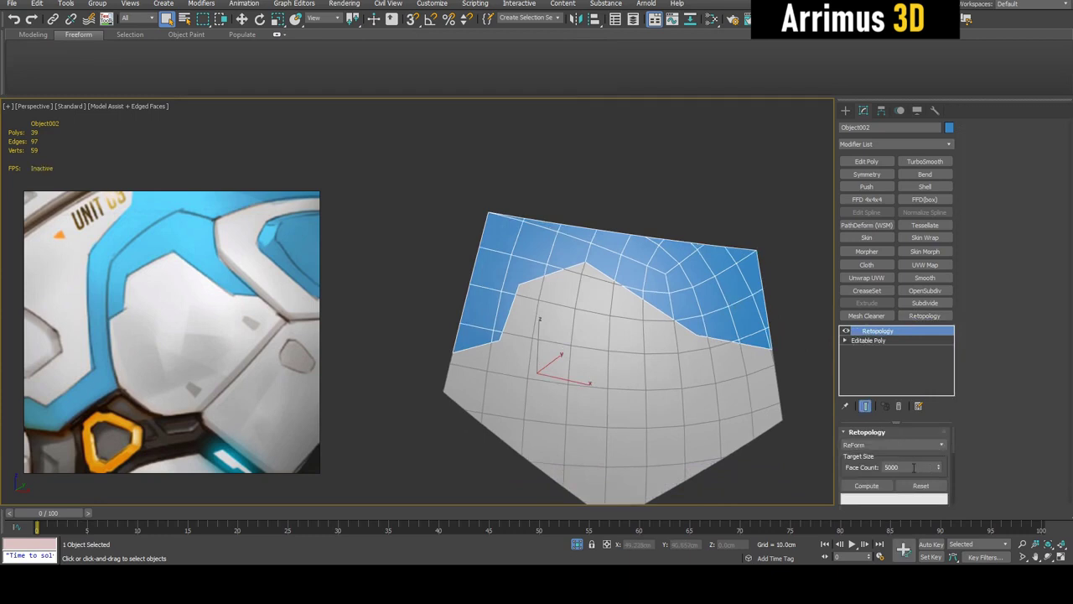
pyautogui.click(885, 488)
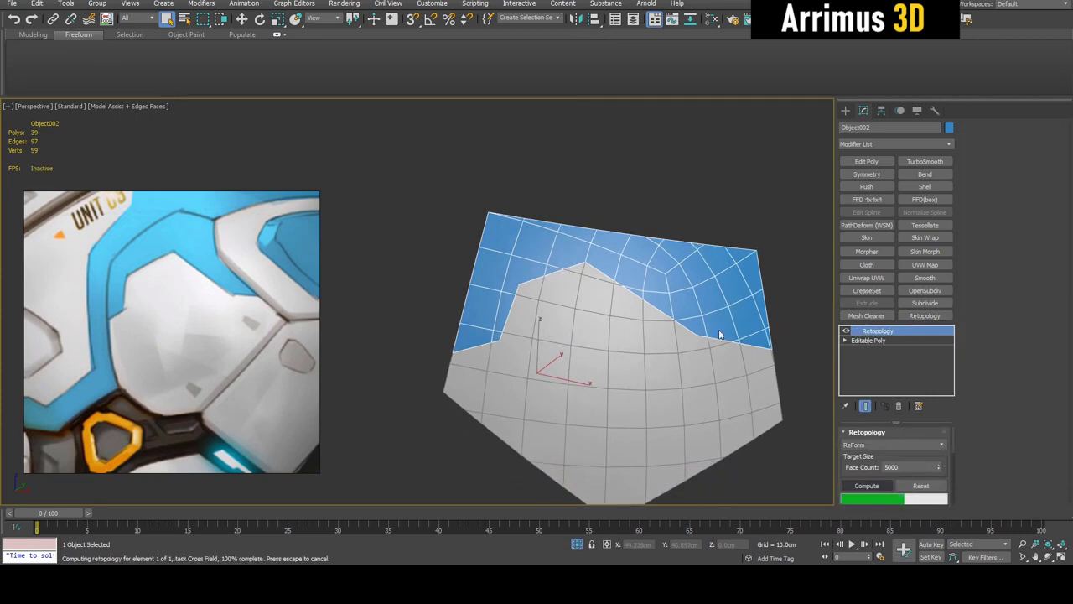
# Step: Examine the blue piece's surface shading and edge flow with edged faces shown and hidden
pyautogui.scroll(3, 567, 239)
pyautogui.press('F4')
pyautogui.moveTo(620, 288); pyautogui.dragTo(575, 291, button='middle')
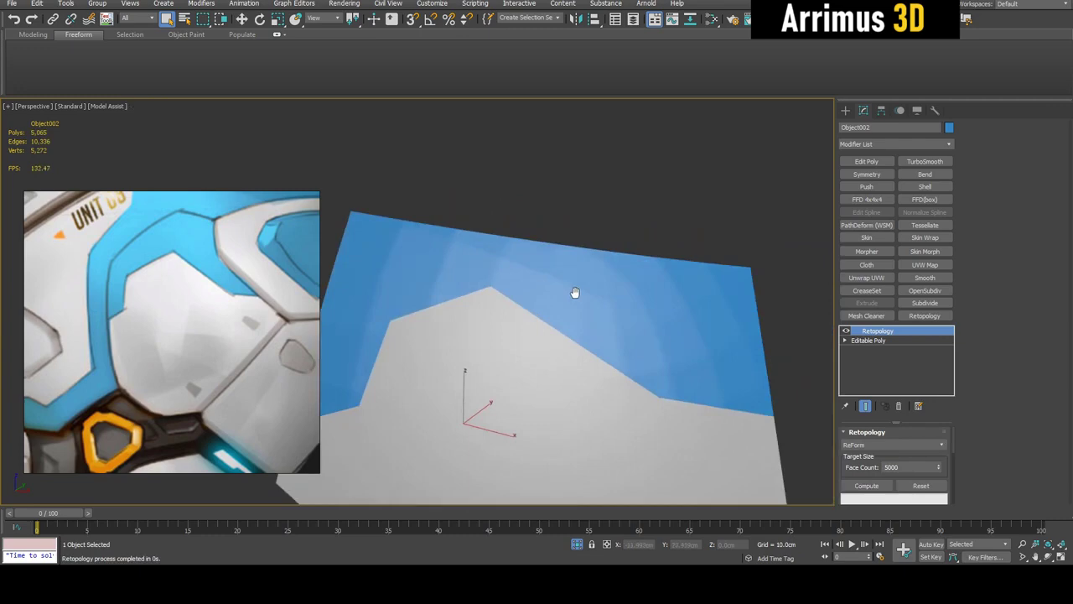
pyautogui.scroll(-2, 575, 294)
pyautogui.keyDown('alt'); pyautogui.moveTo(632, 328); pyautogui.dragTo(616, 307, button='middle'); pyautogui.keyUp('alt')
pyautogui.scroll(4, 616, 305)
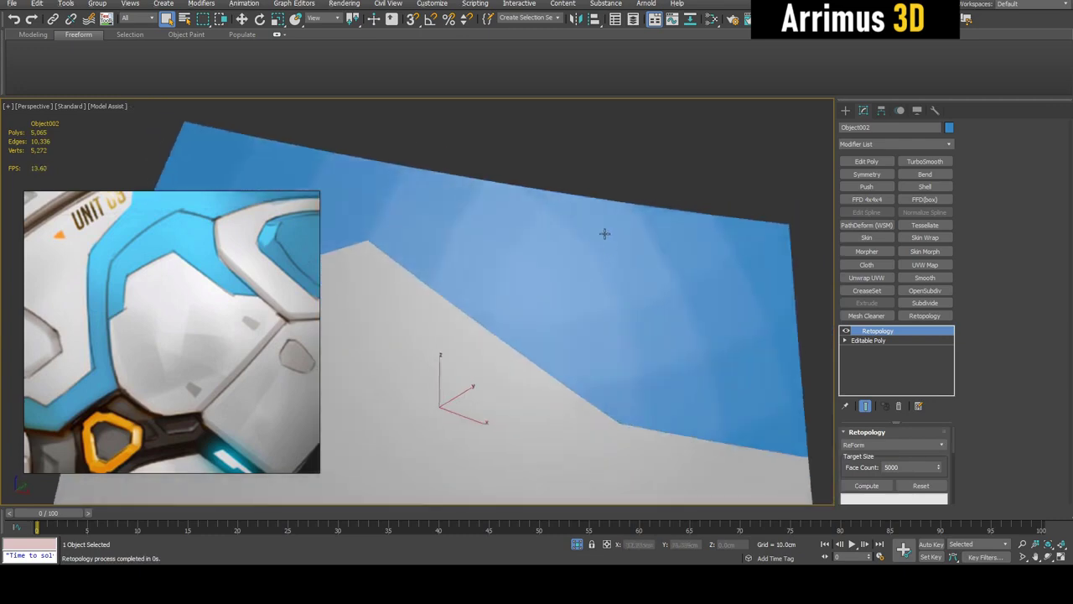
pyautogui.press('F4')
pyautogui.press('F4')
pyautogui.scroll(-4, 586, 248)
pyautogui.press('F4')
pyautogui.moveTo(585, 248); pyautogui.dragTo(653, 301, button='middle')
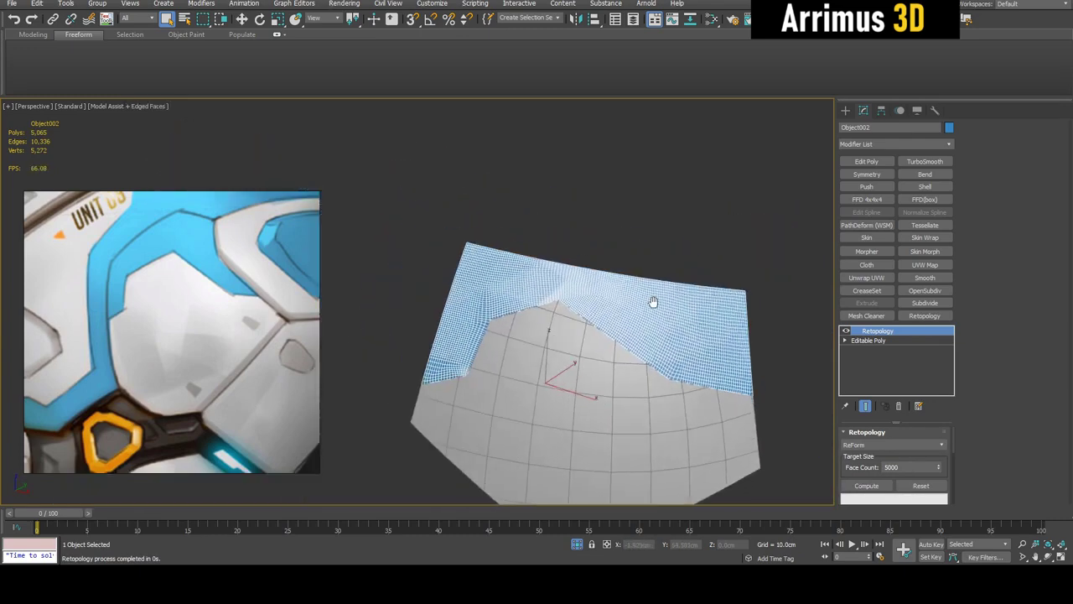
pyautogui.press('F4')
pyautogui.scroll(2, 673, 314)
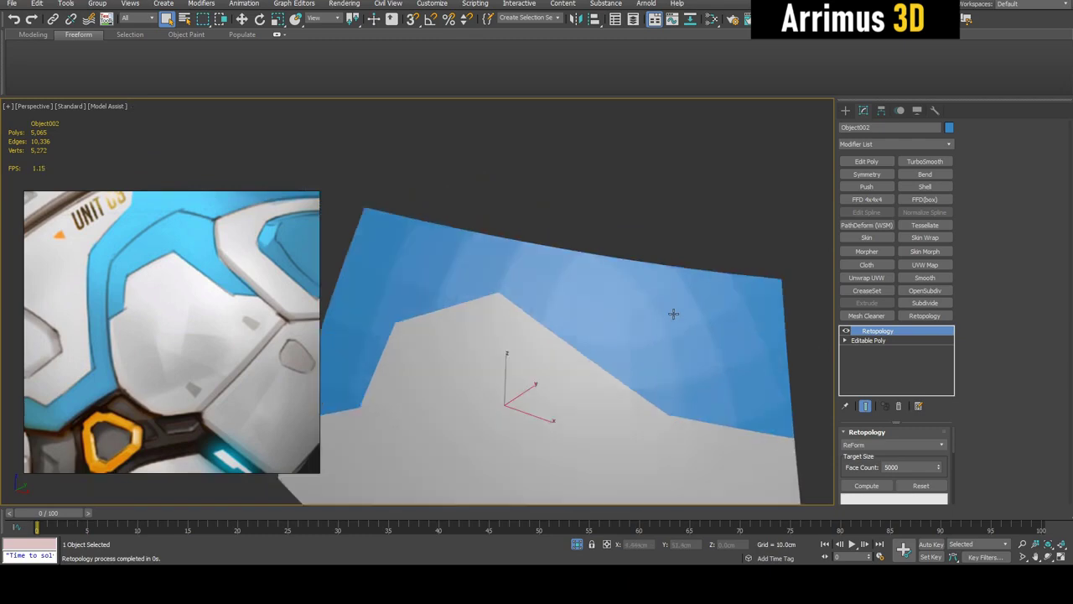
pyautogui.press('F4')
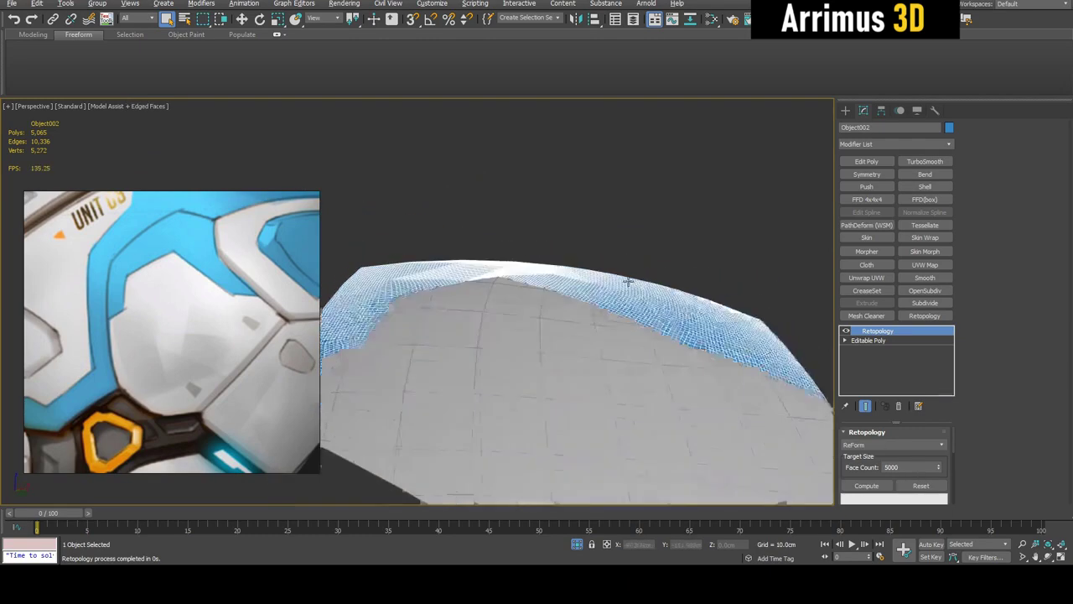
pyautogui.keyDown('alt'); pyautogui.moveTo(627, 282); pyautogui.dragTo(630, 366, button='middle'); pyautogui.keyUp('alt')
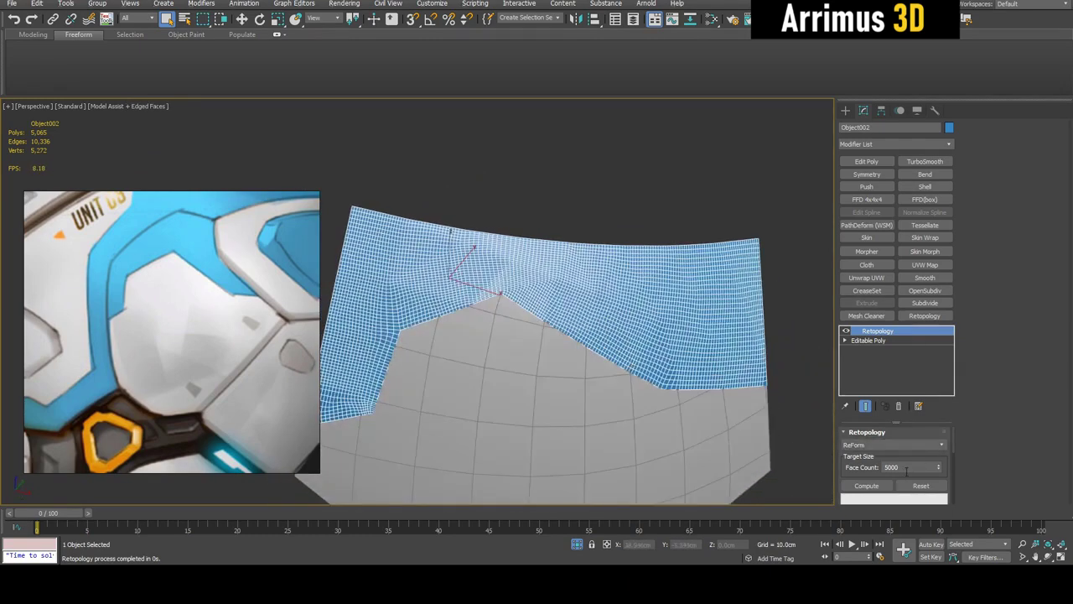
# Step: Set the Retopology face count to 2000, recompute the blue piece, and check its shading and wireframe
pyautogui.write('2000')
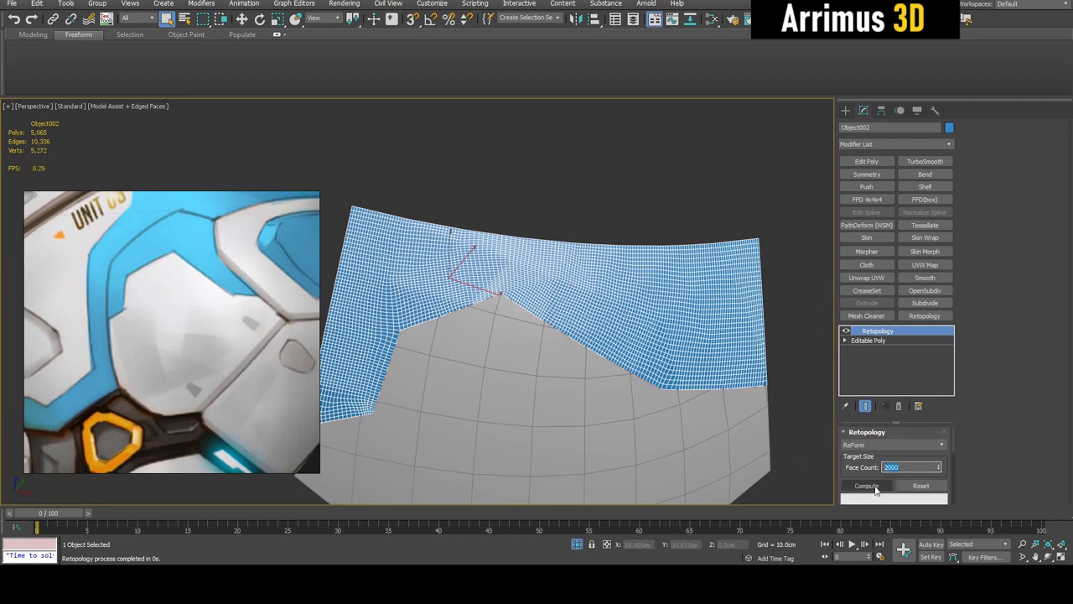
pyautogui.click(866, 486)
pyautogui.press('F4')
pyautogui.keyDown('alt'); pyautogui.moveTo(662, 318); pyautogui.dragTo(507, 263, button='middle'); pyautogui.keyUp('alt')
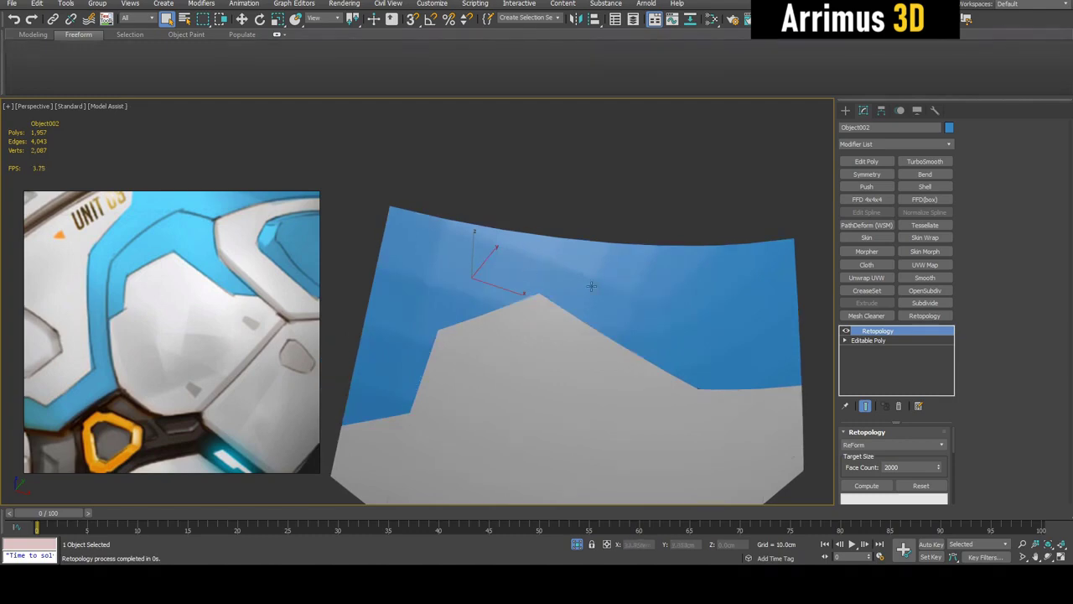
pyautogui.press('F4')
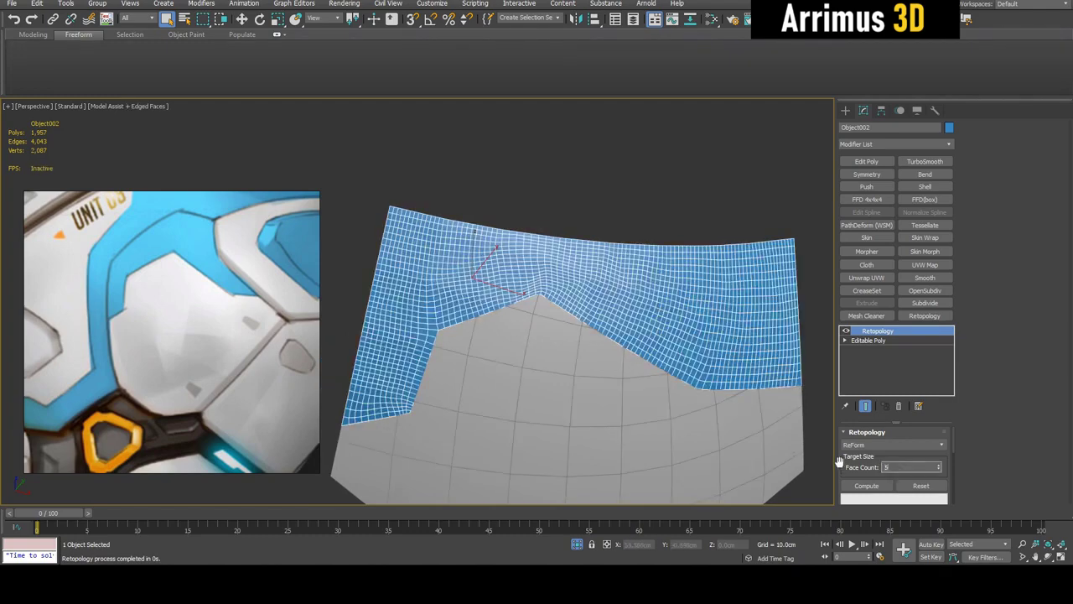
# Step: Recompute the blue piece's retopology at a face count of 500 and inspect the surface
pyautogui.click(872, 486)
pyautogui.press('F4')
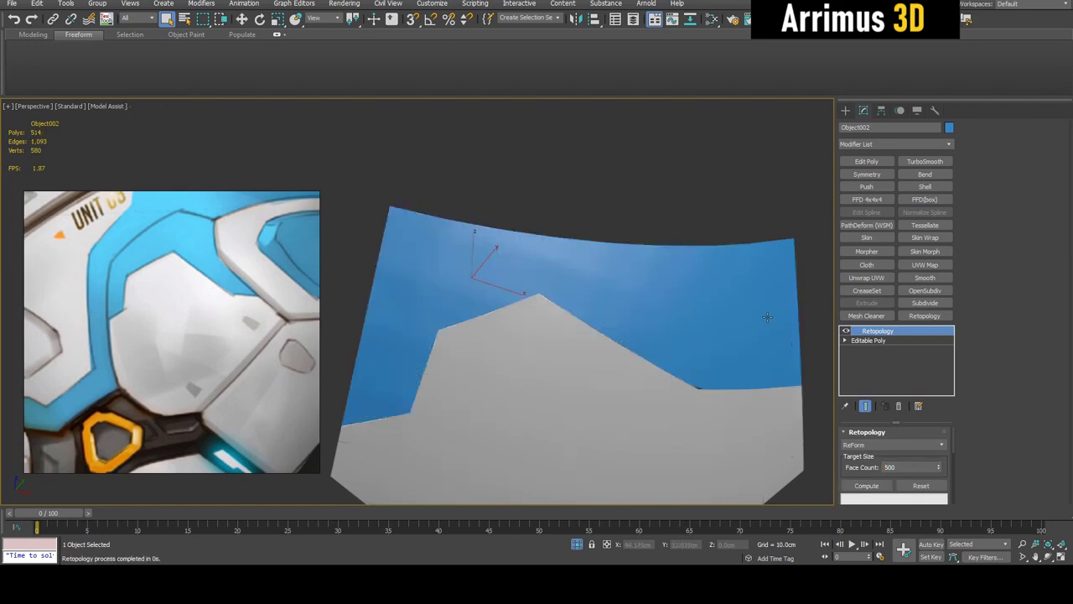
pyautogui.keyDown('alt'); pyautogui.moveTo(685, 352); pyautogui.dragTo(676, 314, button='middle'); pyautogui.keyUp('alt')
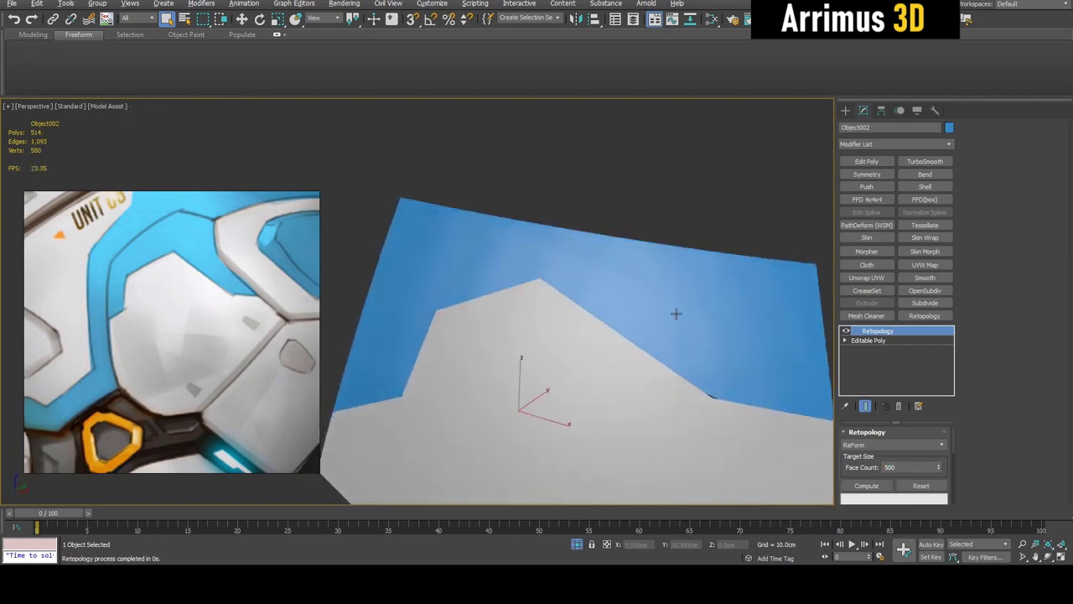
pyautogui.press('F4')
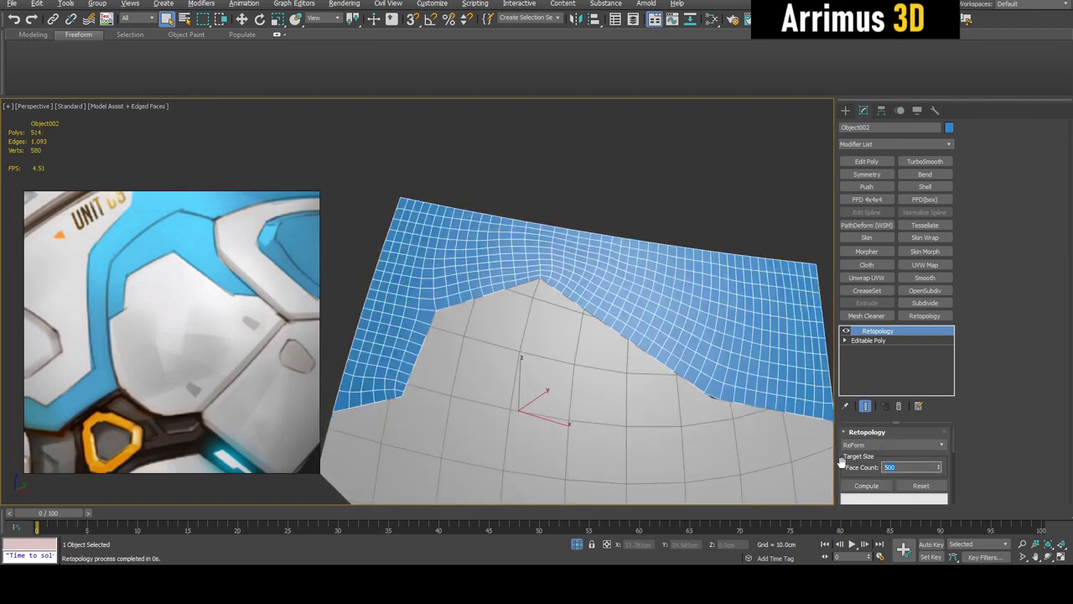
# Step: Lower the Retopology face count to 200, recompute the blue piece, and view it without edged faces
pyautogui.click(880, 493)
pyautogui.moveTo(662, 327)
pyautogui.keyDown('alt'); pyautogui.mouseDown(button='middle')
pyautogui.moveTo(680, 333)
pyautogui.moveTo(667, 304)
pyautogui.moveTo(682, 330)
pyautogui.mouseUp(button='middle'); pyautogui.keyUp('alt')
pyautogui.press('F4')
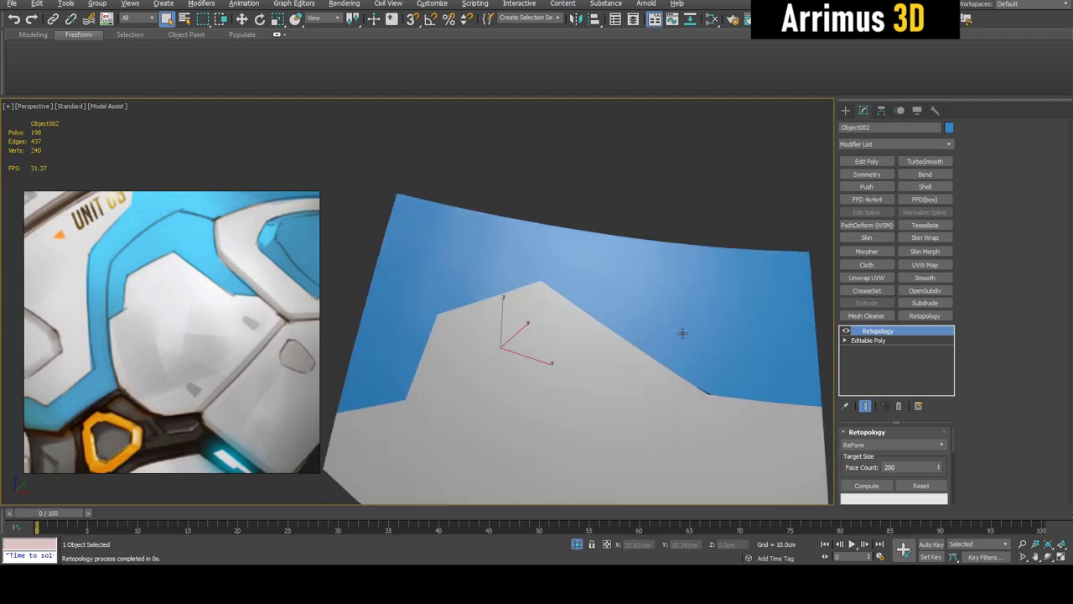
# Step: Set the Retopology face count to 50, recompute the blue piece, and inspect its coarser edge flow
pyautogui.press('F4')
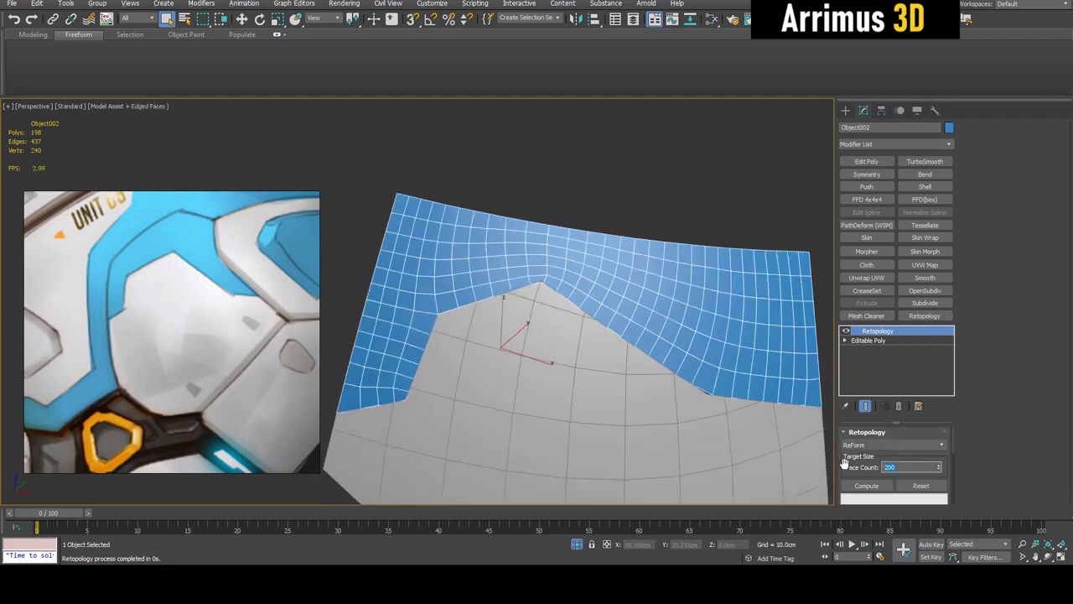
pyautogui.click(917, 474)
pyautogui.write('50')
pyautogui.click(872, 486)
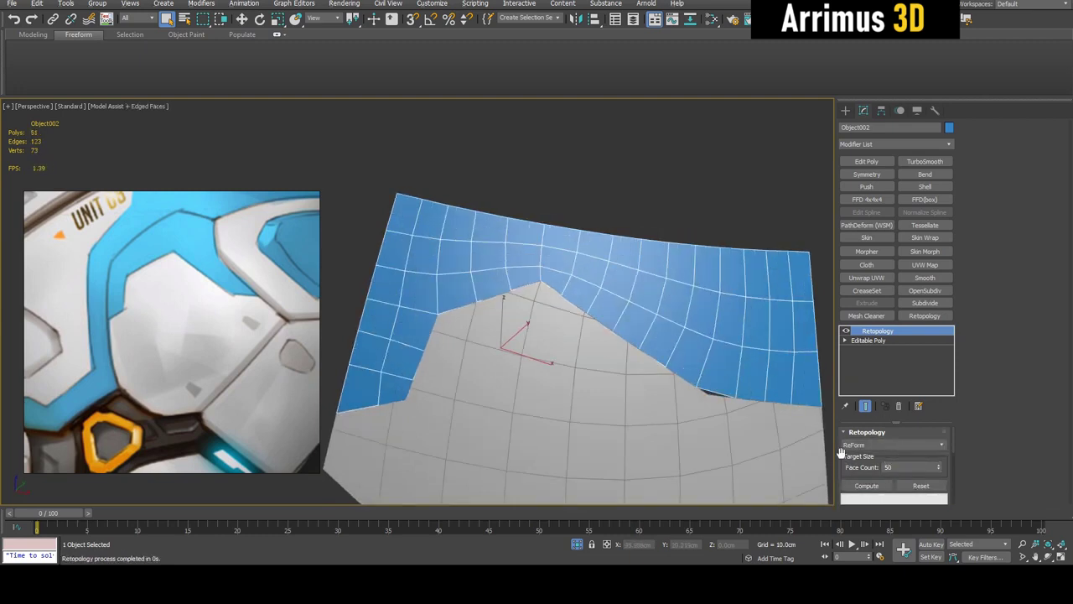
pyautogui.keyDown('alt'); pyautogui.moveTo(782, 346); pyautogui.dragTo(694, 358, button='middle'); pyautogui.keyUp('alt')
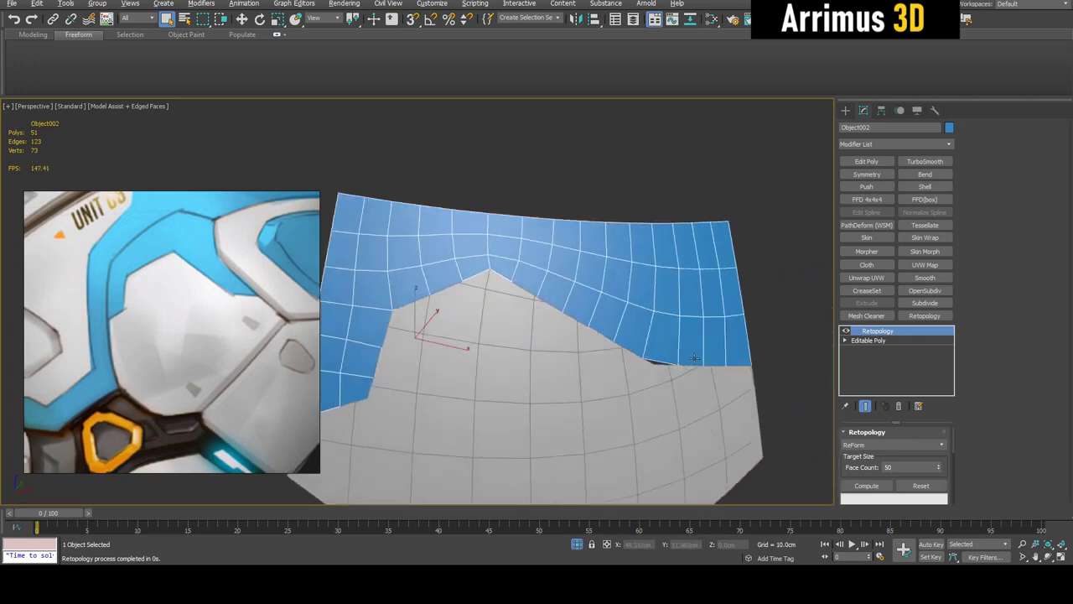
# Step: Collapse the blue piece's Retopology result into its base mesh using Edit Poly, and add a fresh Edit Poly modifier
pyautogui.click(866, 160)
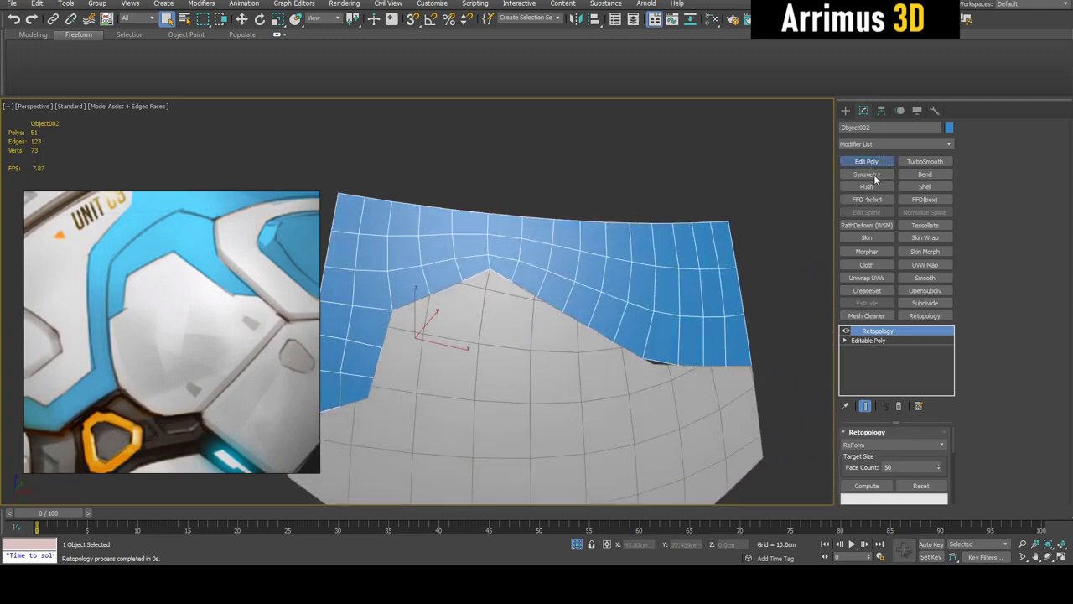
pyautogui.moveTo(767, 318); pyautogui.dragTo(767, 304, button='middle')
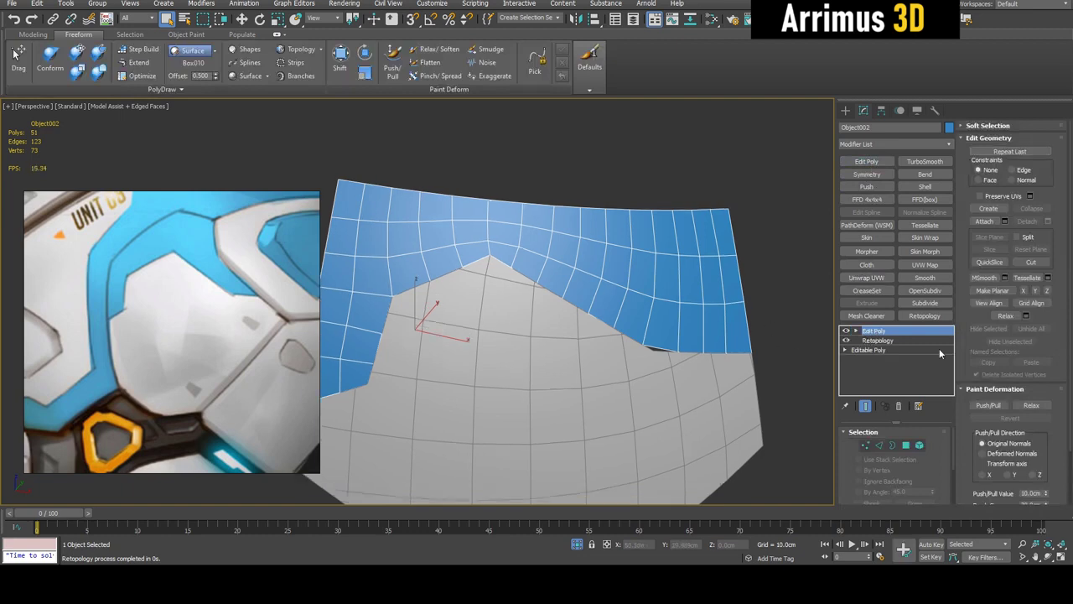
pyautogui.rightClick(875, 332)
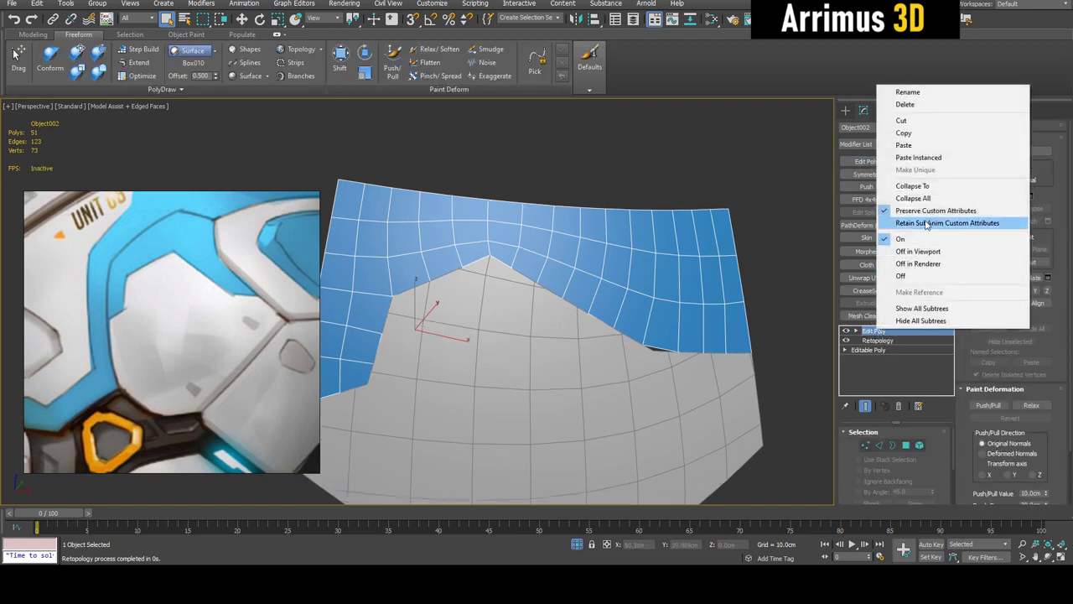
pyautogui.click(901, 187)
pyautogui.click(868, 161)
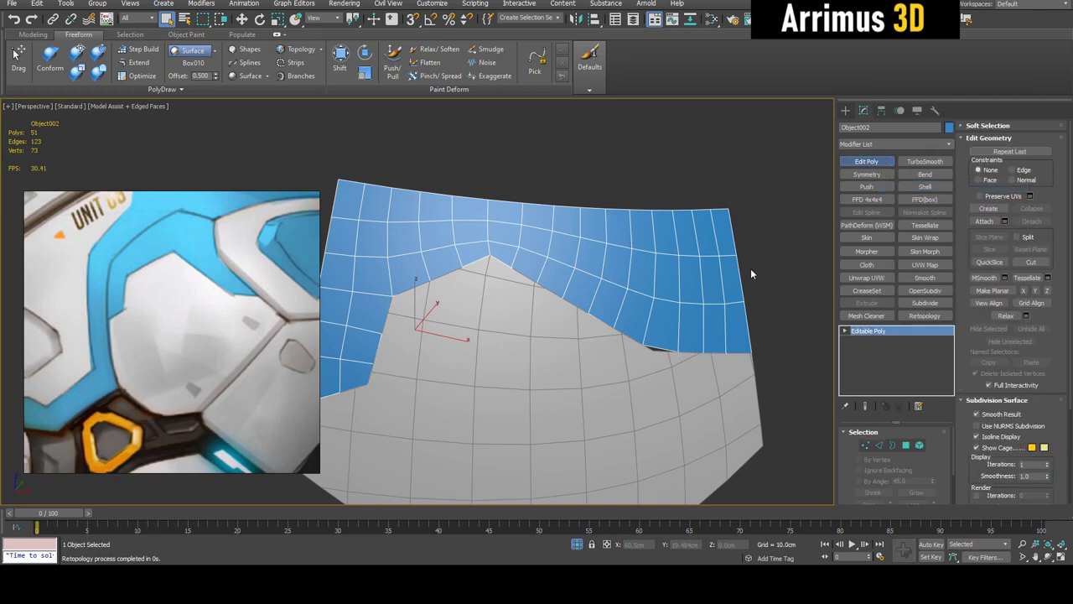
# Step: Close the dark gap by vertex-snapping the blue piece's nearby boundary vertex onto the grey panel's corner
pyautogui.keyDown('alt'); pyautogui.moveTo(680, 328); pyautogui.dragTo(665, 352, button='middle'); pyautogui.keyUp('alt')
pyautogui.press('1')
pyautogui.press('w')
pyautogui.press('s')
pyautogui.scroll(3, 668, 362)
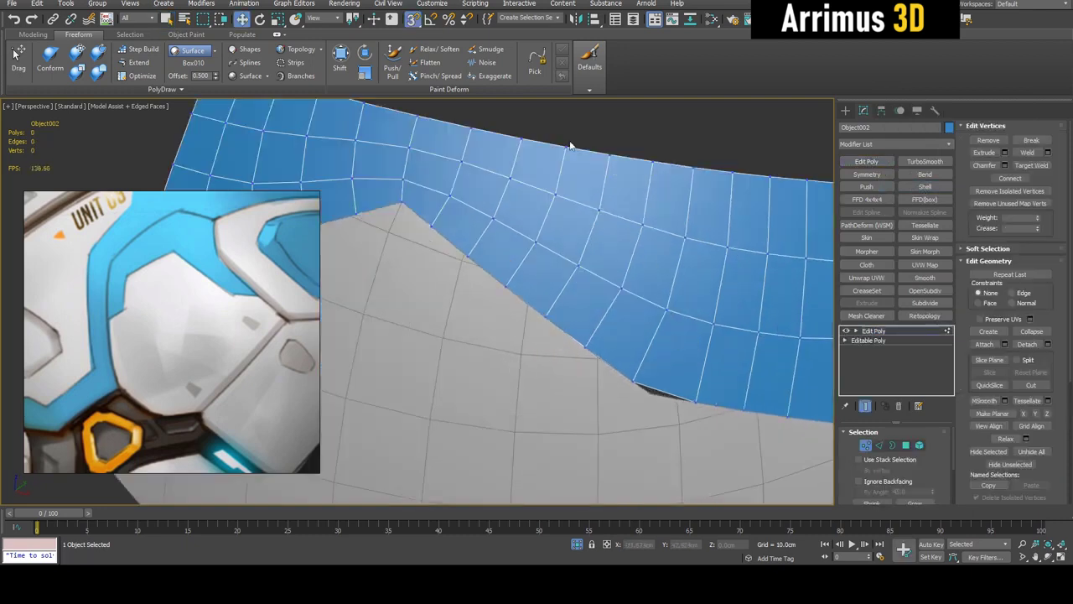
pyautogui.rightClick(414, 19)
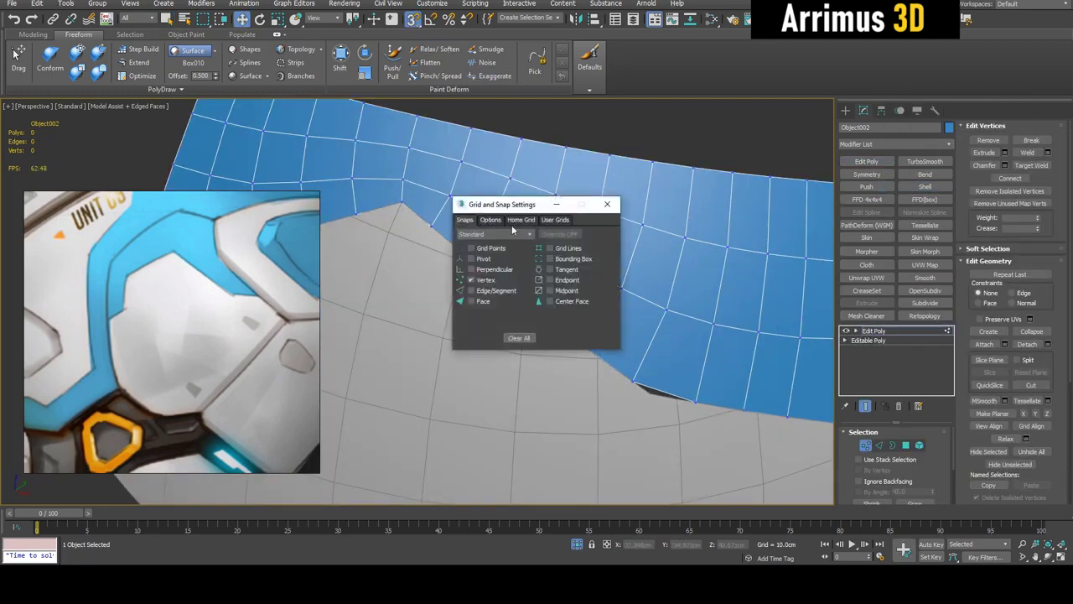
pyautogui.click(610, 204)
pyautogui.scroll(6, 654, 350)
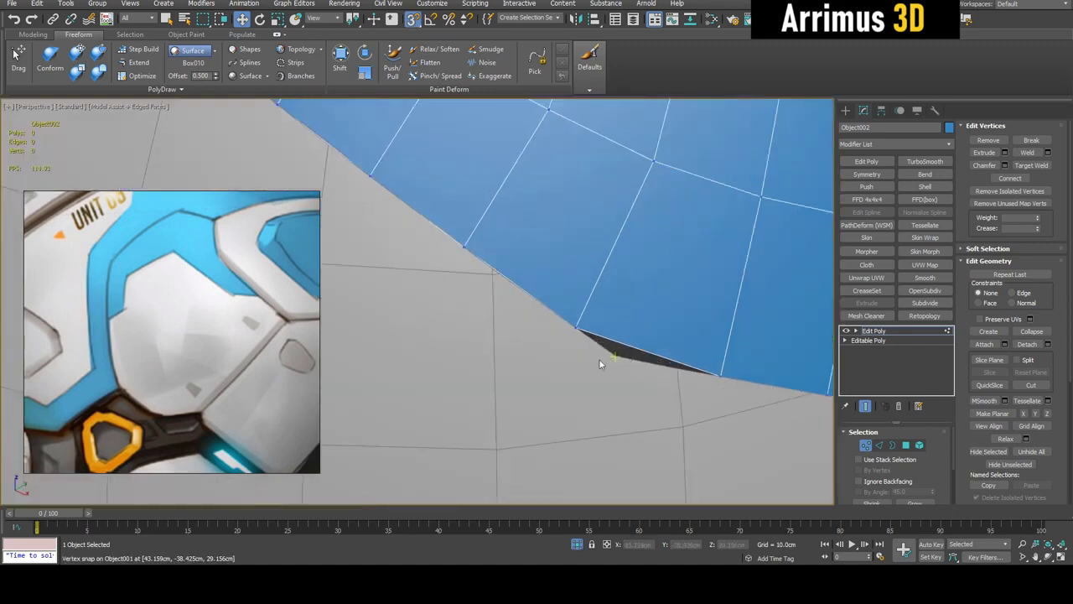
pyautogui.moveTo(547, 310); pyautogui.dragTo(682, 403)
pyautogui.scroll(-3, 646, 330)
# Step: Snap the neighbouring blue boundary vertex onto the grey panel's adjacent edge vertex and leave vertex editing
pyautogui.scroll(4, 443, 232)
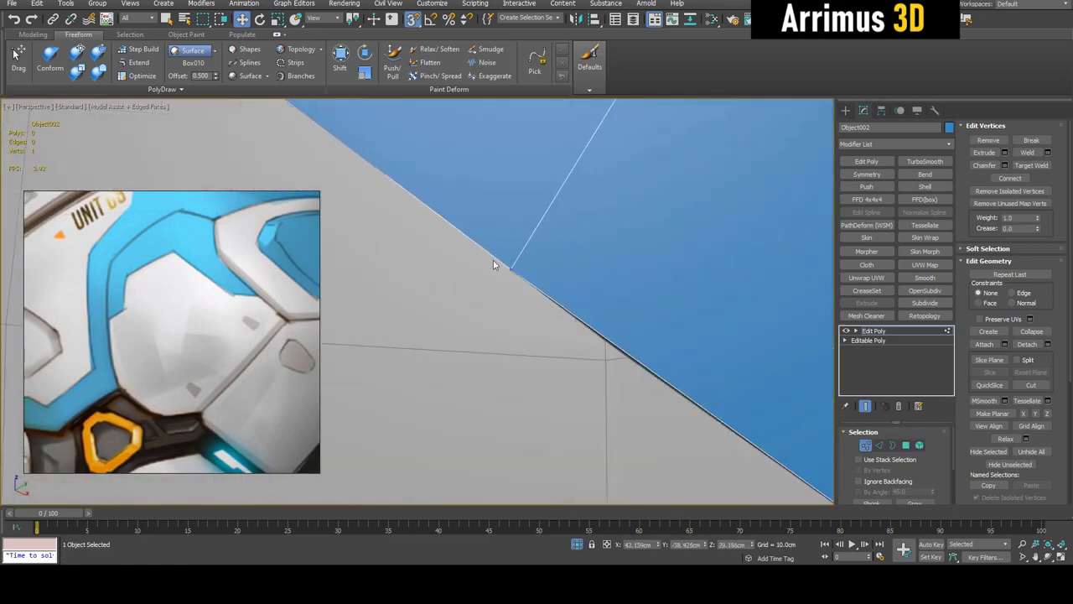
pyautogui.moveTo(507, 270); pyautogui.dragTo(605, 339)
pyautogui.scroll(-7, 575, 300)
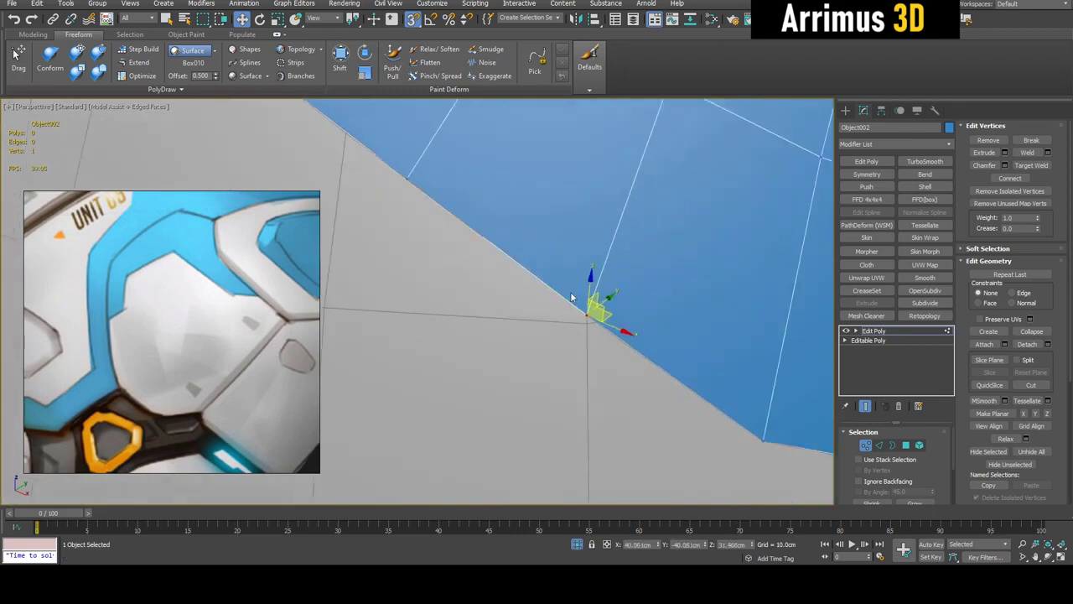
pyautogui.moveTo(532, 259); pyautogui.dragTo(594, 275, button='middle')
pyautogui.scroll(-5, 548, 277)
pyautogui.press('1')
pyautogui.press('q')
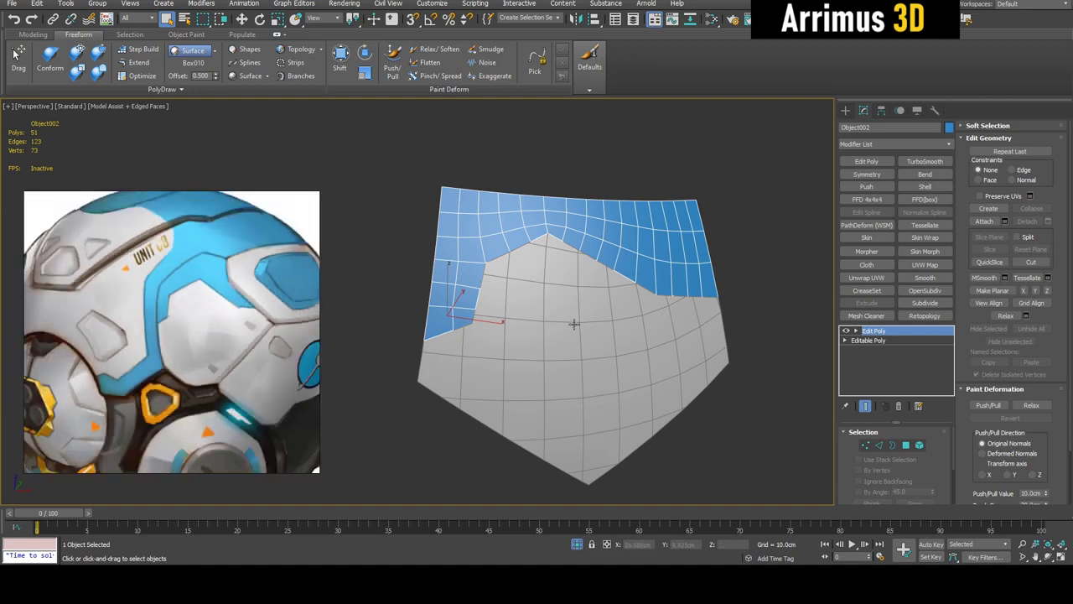
# Step: Check the blue piece's shading, preview it with TurboSmooth, and delete the TurboSmooth modifier
pyautogui.keyDown('alt'); pyautogui.moveTo(573, 324); pyautogui.dragTo(625, 273, button='middle'); pyautogui.keyUp('alt')
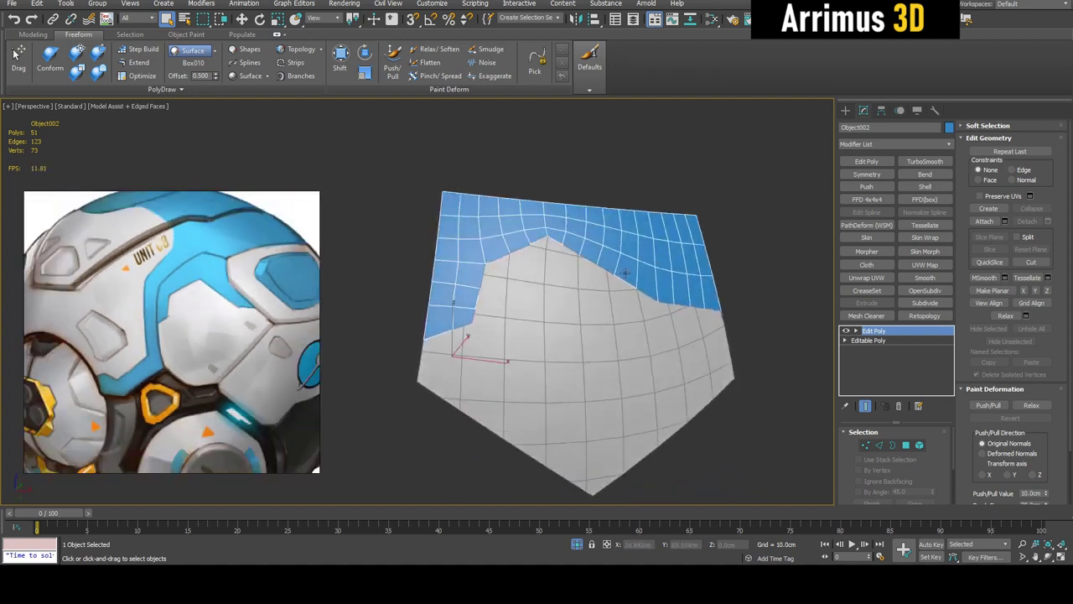
pyautogui.press('F4')
pyautogui.scroll(3, 536, 243)
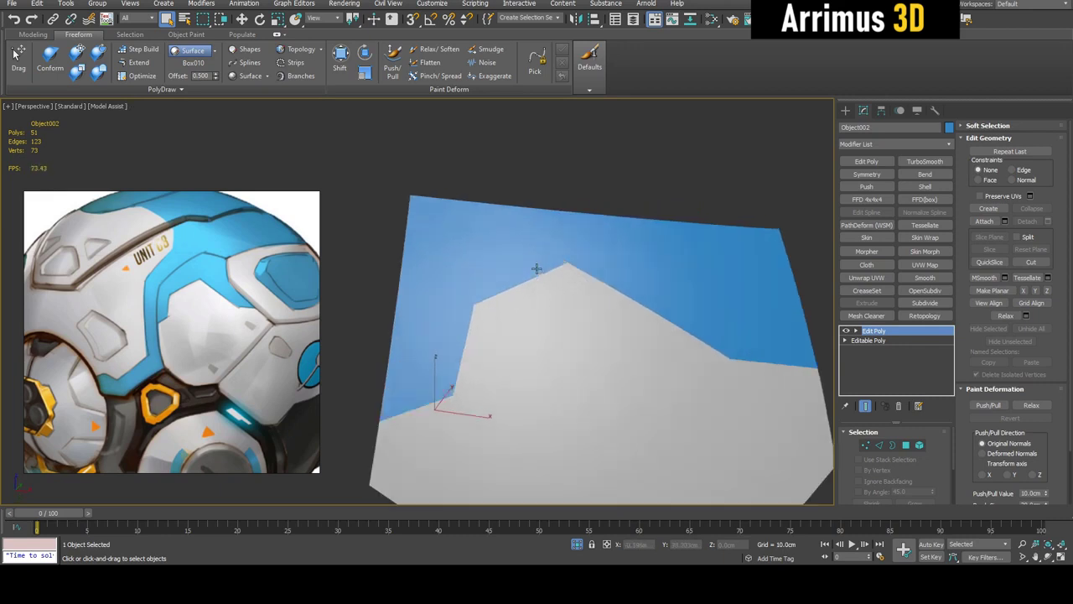
pyautogui.press('F4')
pyautogui.click(924, 161)
pyautogui.press('F4')
pyautogui.press('F4')
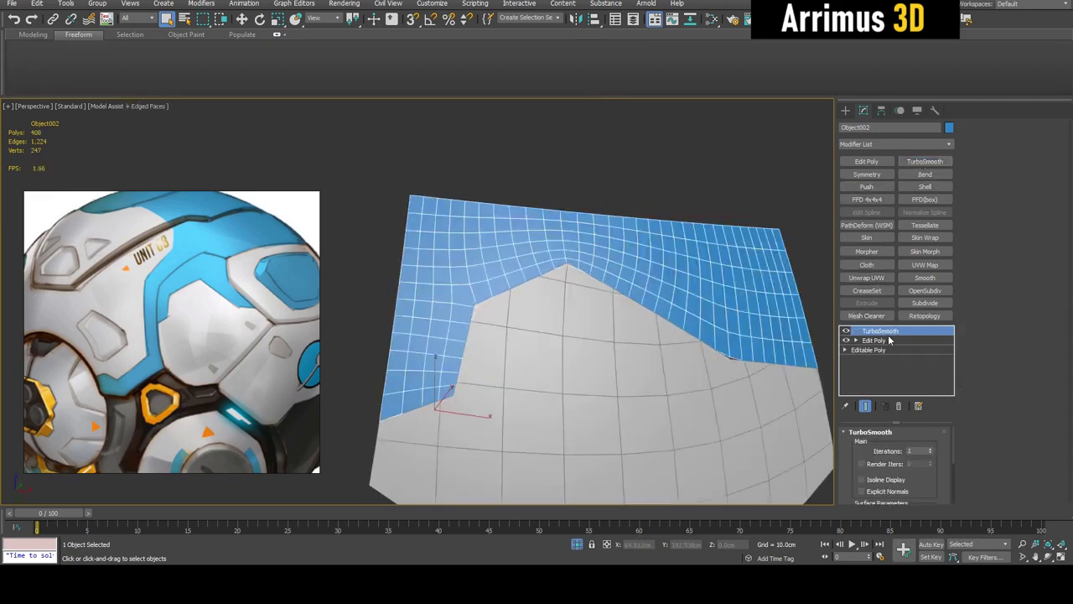
pyautogui.rightClick(891, 340)
pyautogui.click(926, 109)
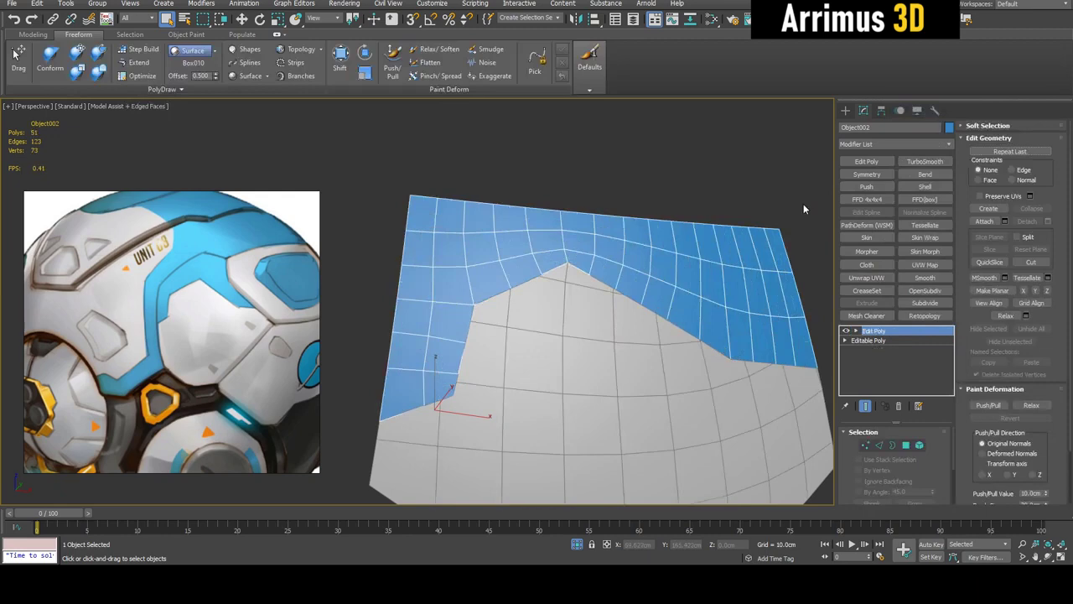
# Step: Exit isolation, clone the full sphere as a copy, and isolate the sphere copy together with the blue piece
pyautogui.keyDown('alt'); pyautogui.moveTo(803, 208); pyautogui.dragTo(508, 280, button='middle'); pyautogui.keyUp('alt')
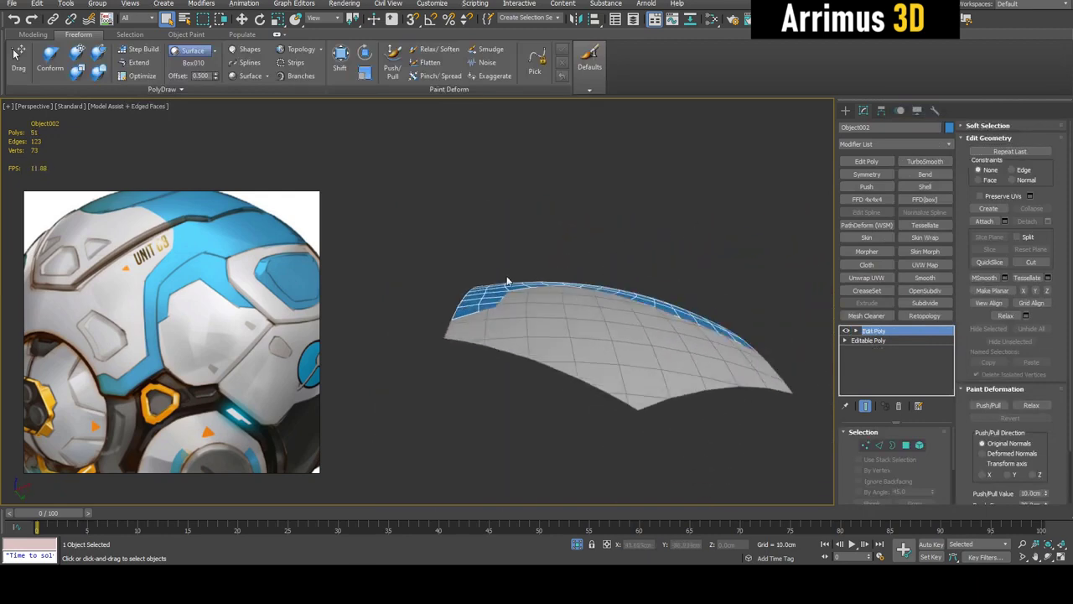
pyautogui.keyDown('alt'); pyautogui.moveTo(644, 287); pyautogui.dragTo(643, 315, button='middle'); pyautogui.keyUp('alt')
pyautogui.hotkey('alt', 'q')
pyautogui.scroll(-2, 622, 303)
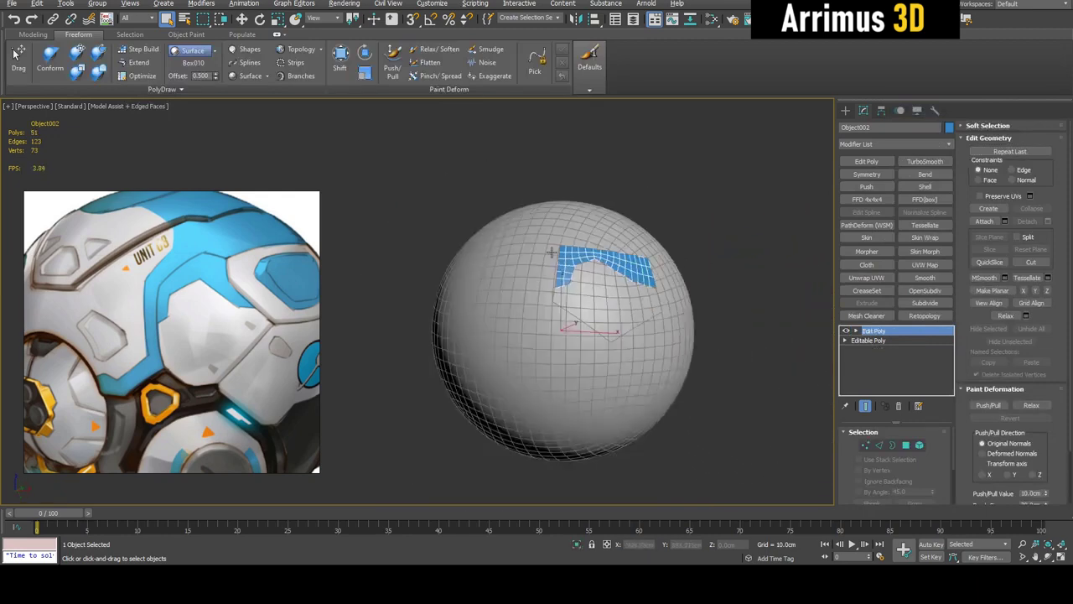
pyautogui.click(512, 245)
pyautogui.click(547, 249)
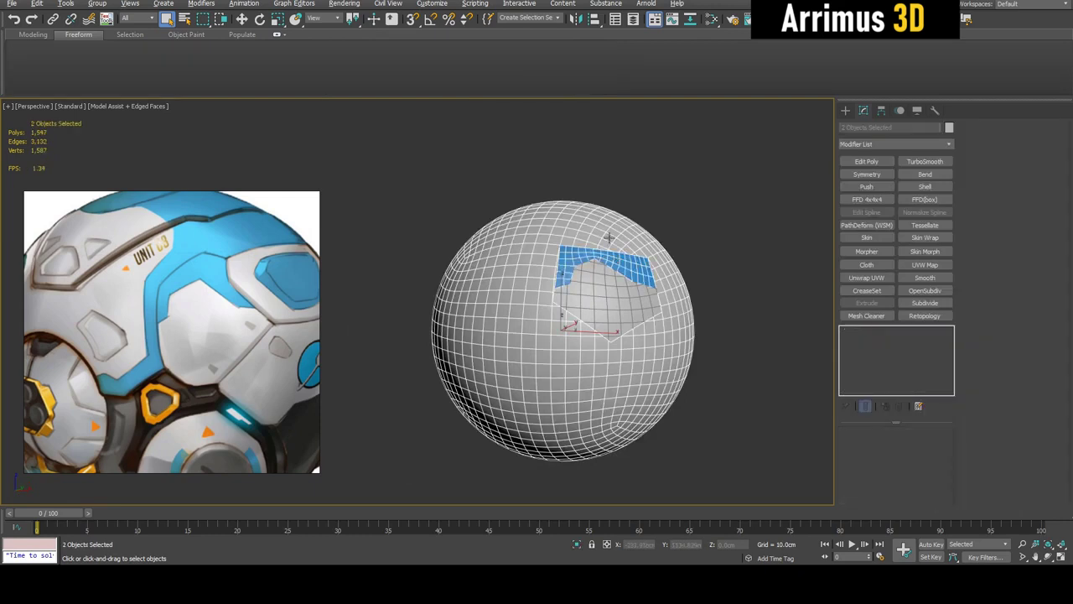
pyautogui.hotkey('ctrl', 'v')
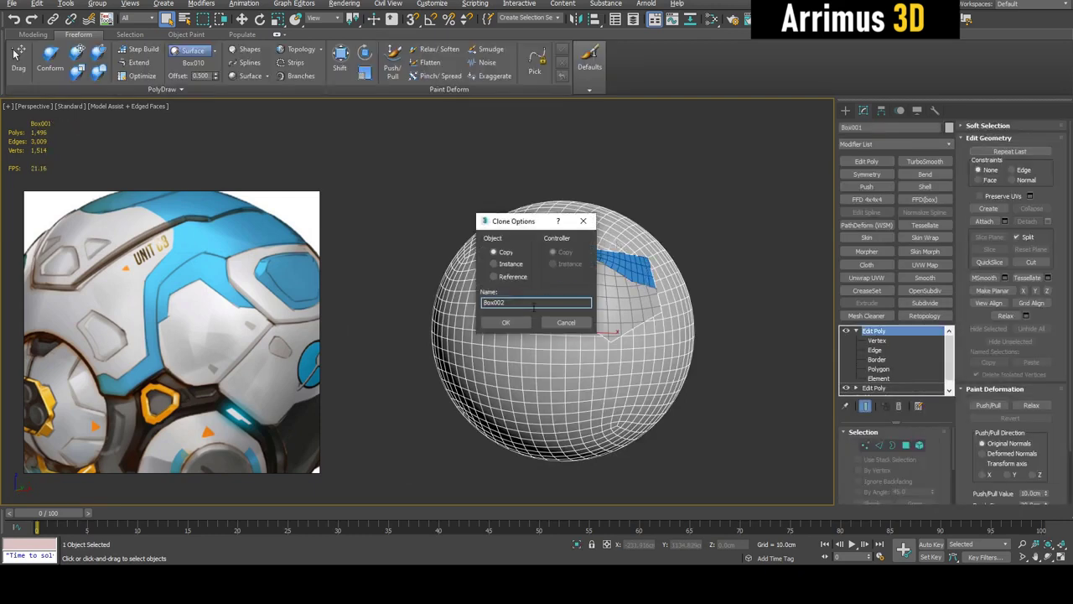
pyautogui.click(506, 322)
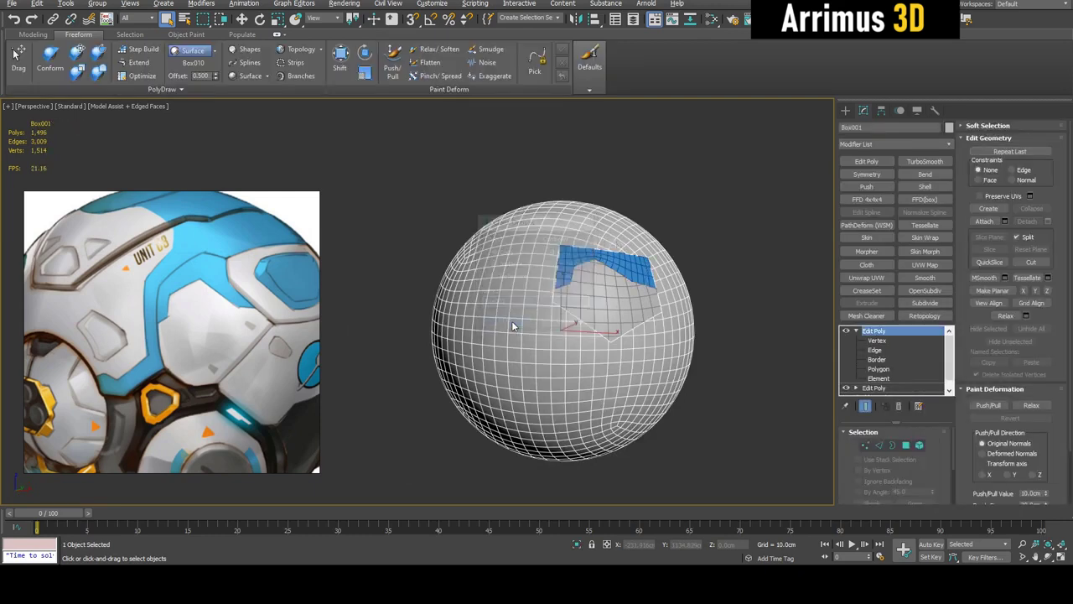
pyautogui.keyDown('ctrl'); pyautogui.click(628, 268); pyautogui.keyUp('ctrl')
pyautogui.hotkey('alt', 'q')
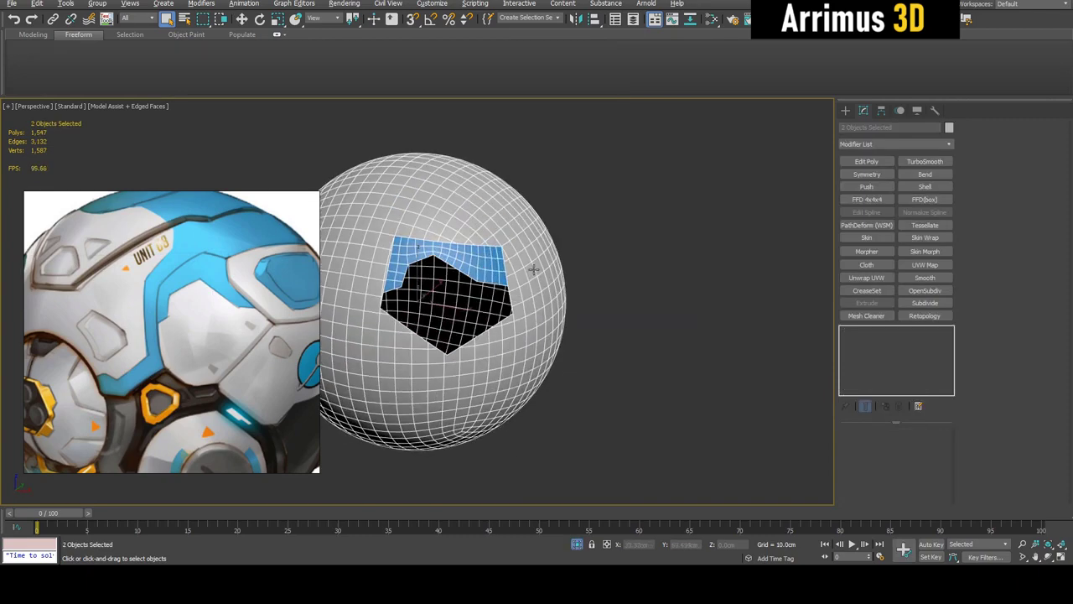
# Step: Delete the sphere copy's top Edit Poly modifier to restore its cut-out, and add TurboSmooth with 2 iterations
pyautogui.click(531, 254)
pyautogui.rightClick(892, 330)
pyautogui.rightClick(893, 332)
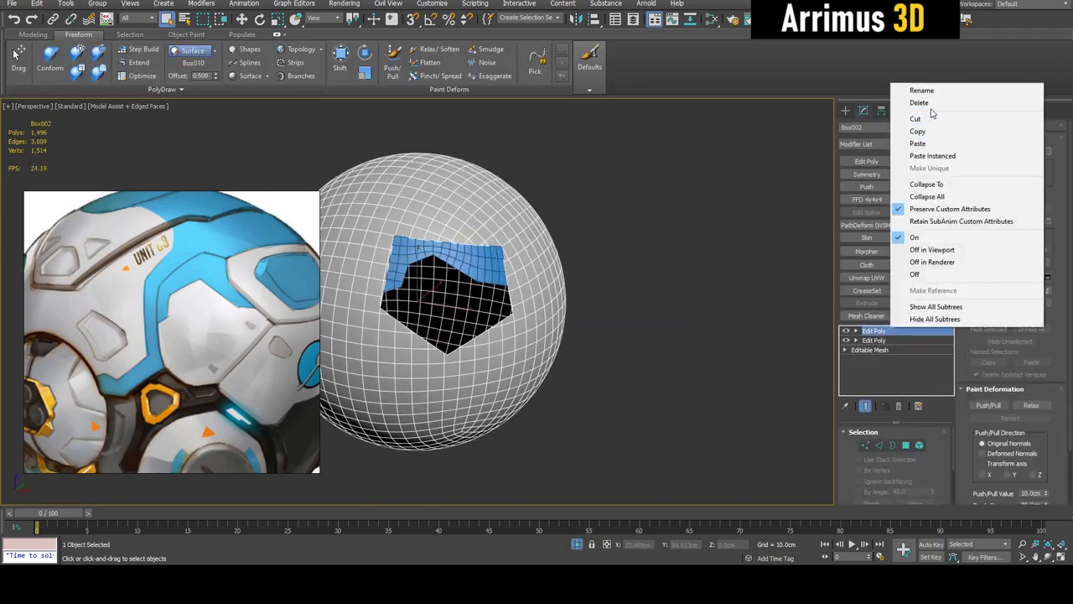
pyautogui.click(931, 104)
pyautogui.moveTo(657, 183); pyautogui.dragTo(774, 209, button='middle')
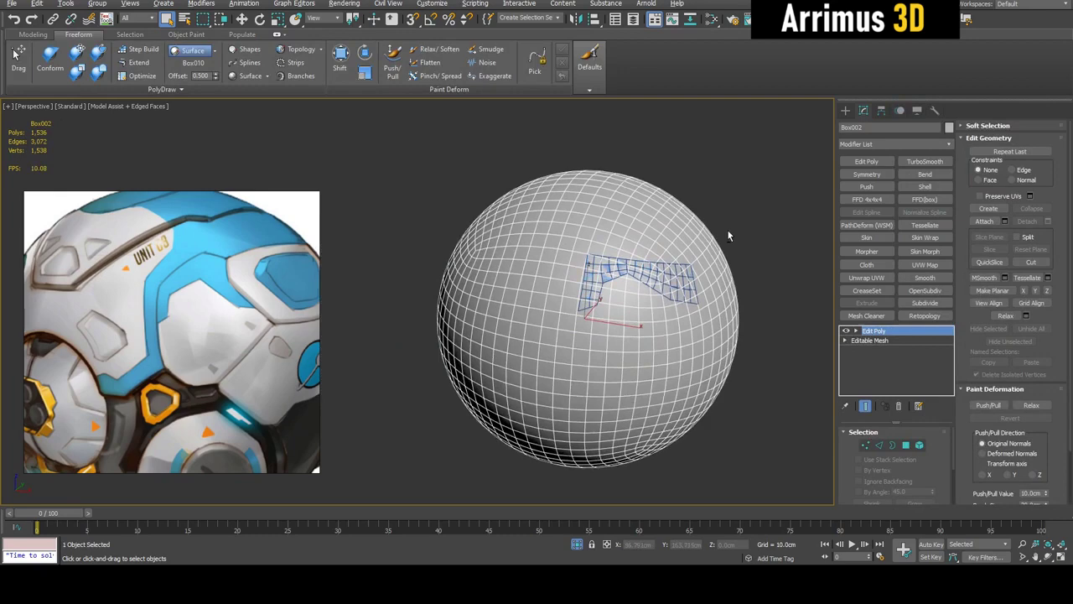
pyautogui.click(925, 161)
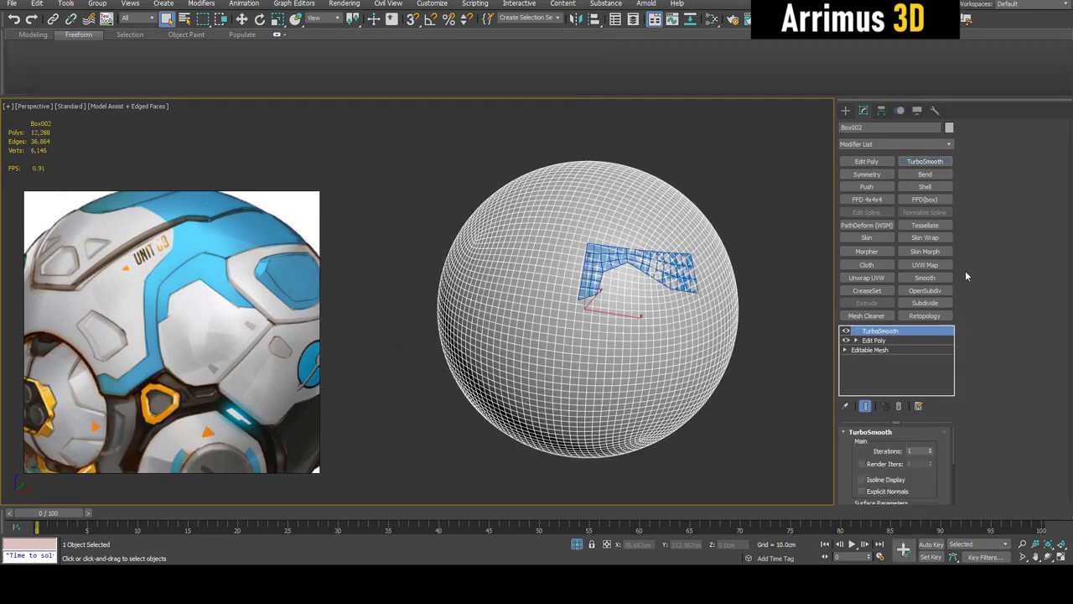
pyautogui.click(932, 449)
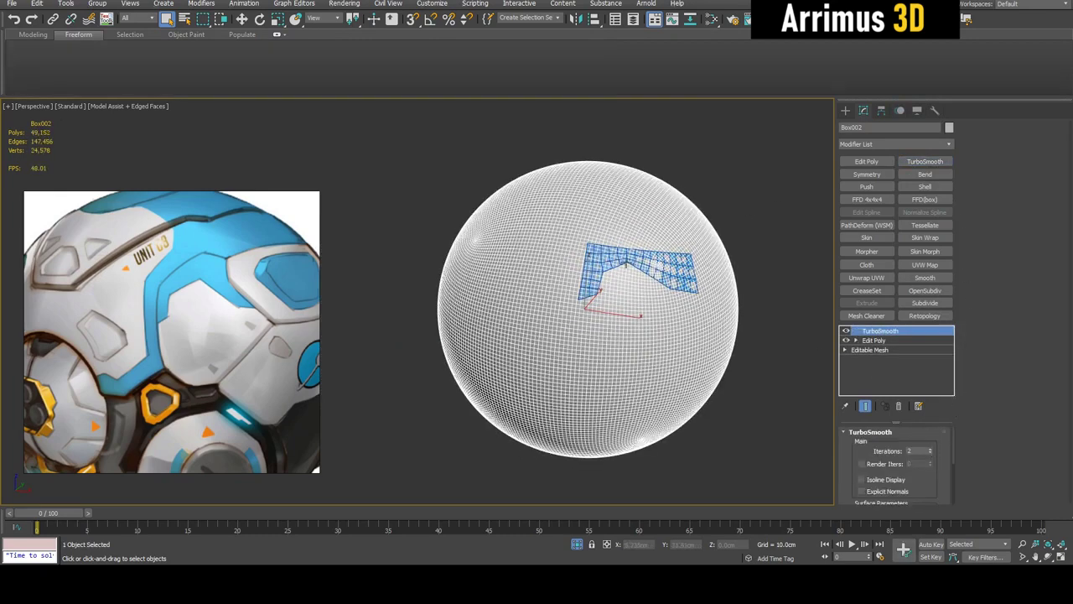
# Step: At the blue piece's vertex level, pick the smoothed sphere copy as the PolyDraw surface and set the offset to 0
pyautogui.click(678, 268)
pyautogui.keyDown('alt'); pyautogui.moveTo(700, 246); pyautogui.dragTo(689, 261, button='middle'); pyautogui.keyUp('alt')
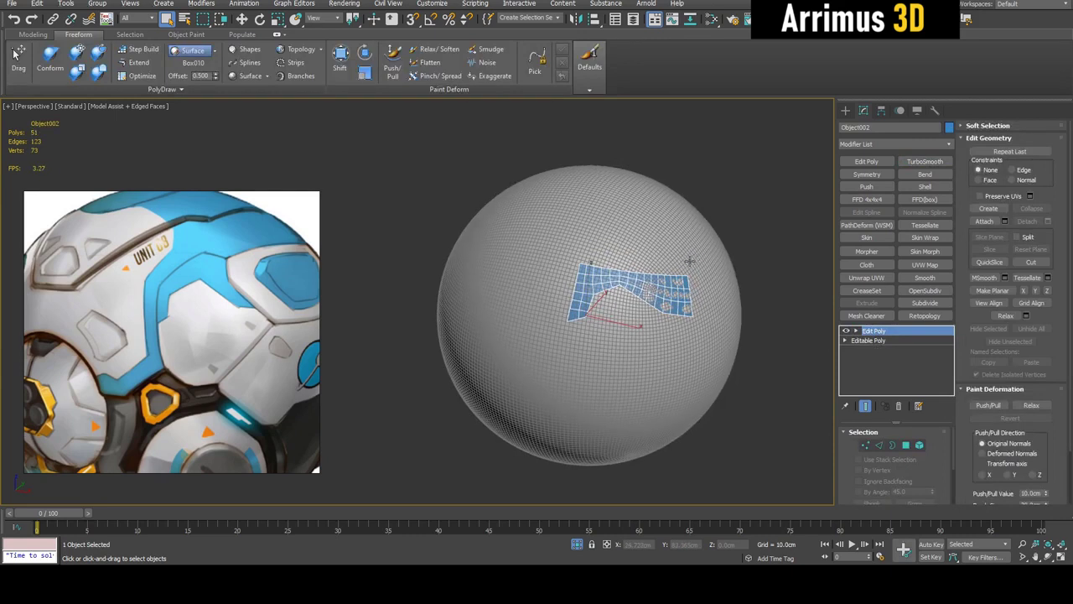
pyautogui.press('1')
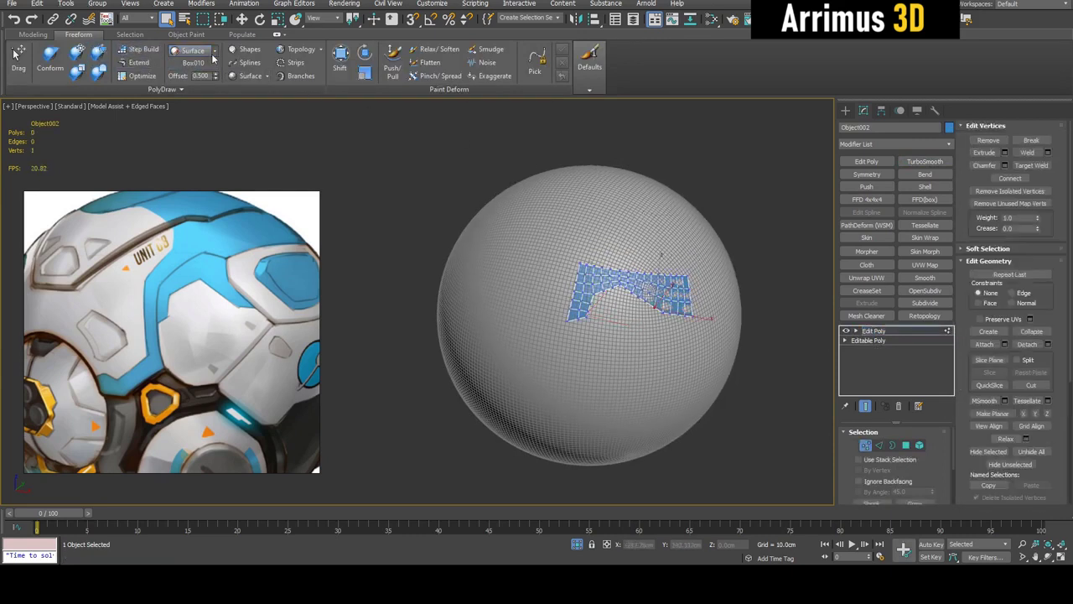
pyautogui.click(197, 63)
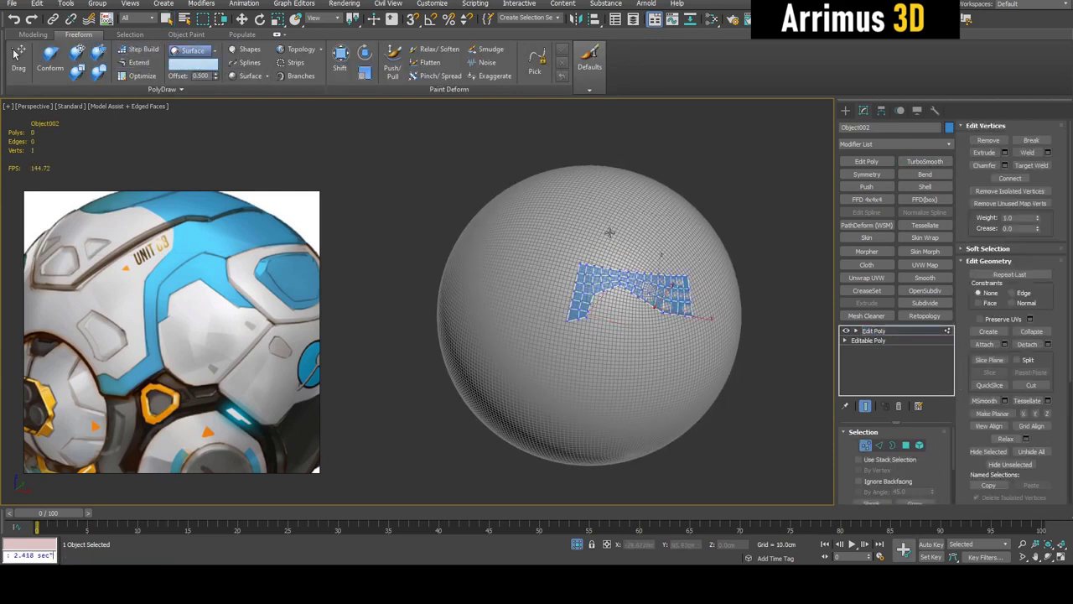
pyautogui.click(618, 230)
pyautogui.moveTo(620, 230); pyautogui.dragTo(534, 204, button='middle')
pyautogui.scroll(3, 532, 204)
pyautogui.rightClick(217, 77)
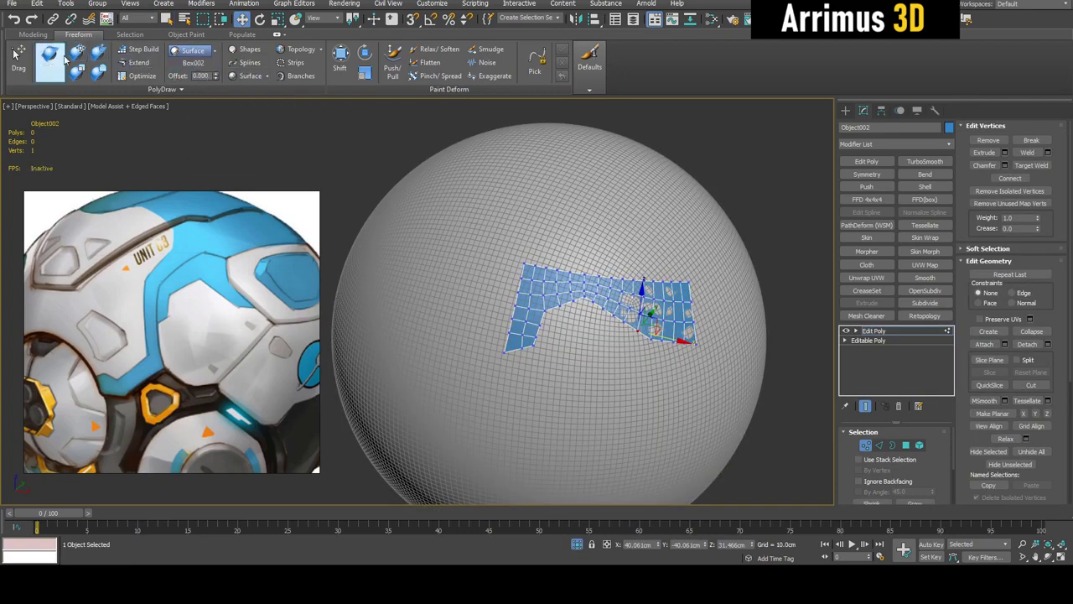
# Step: Brush across the blue piece with Conform to fit its vertices to the sphere, leave vertex editing, and inspect the result
pyautogui.click(51, 59)
pyautogui.moveTo(505, 347)
pyautogui.mouseDown()
pyautogui.moveTo(591, 293)
pyautogui.moveTo(699, 325)
pyautogui.mouseUp()
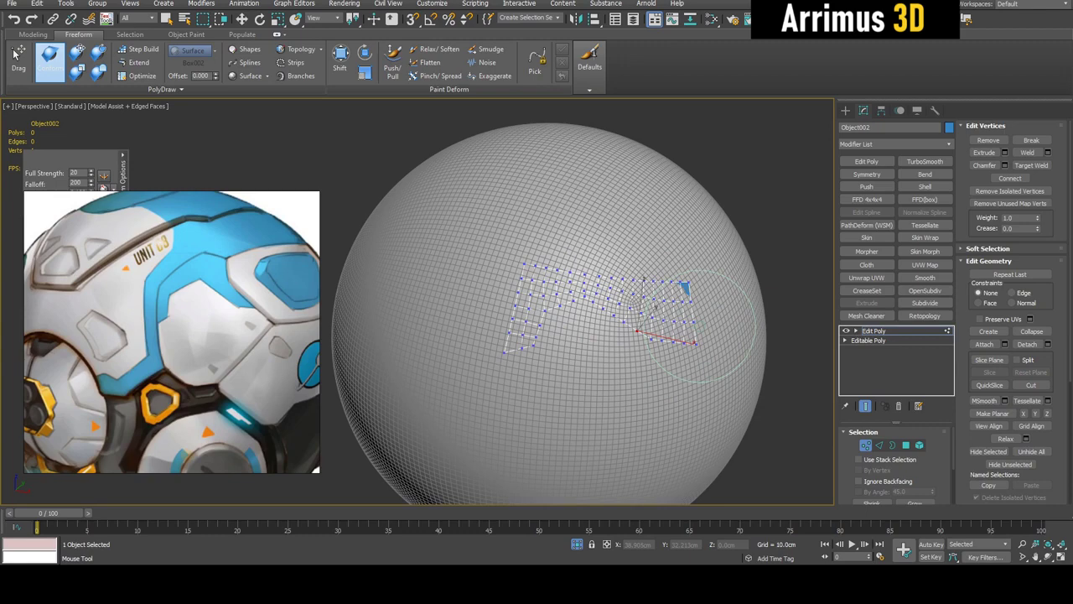
pyautogui.press('w')
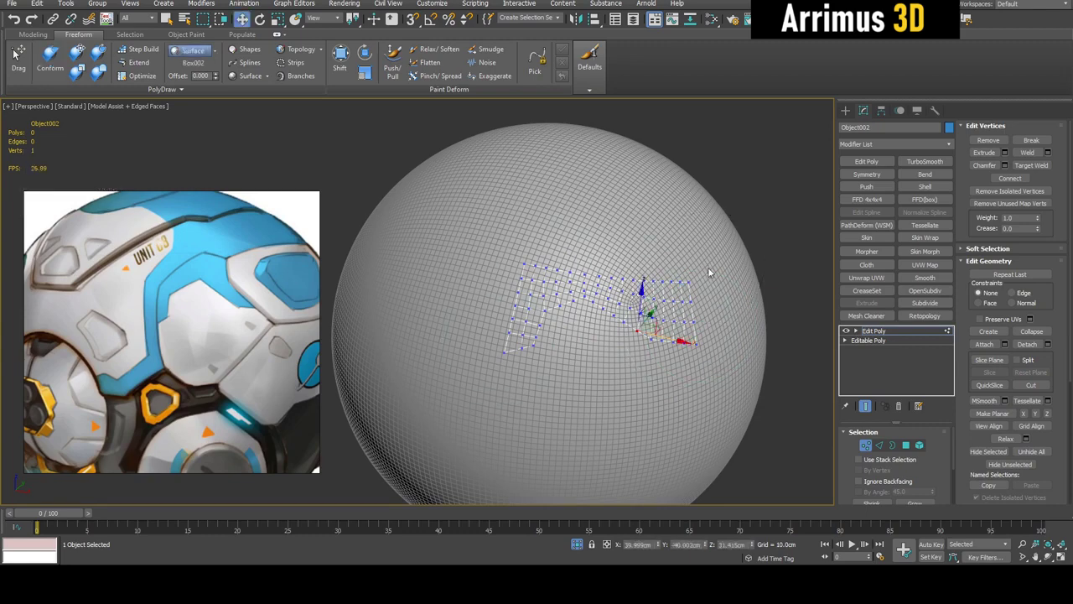
pyautogui.press('1')
pyautogui.press('q')
pyautogui.keyDown('alt'); pyautogui.moveTo(560, 270); pyautogui.dragTo(568, 266, button='middle'); pyautogui.keyUp('alt')
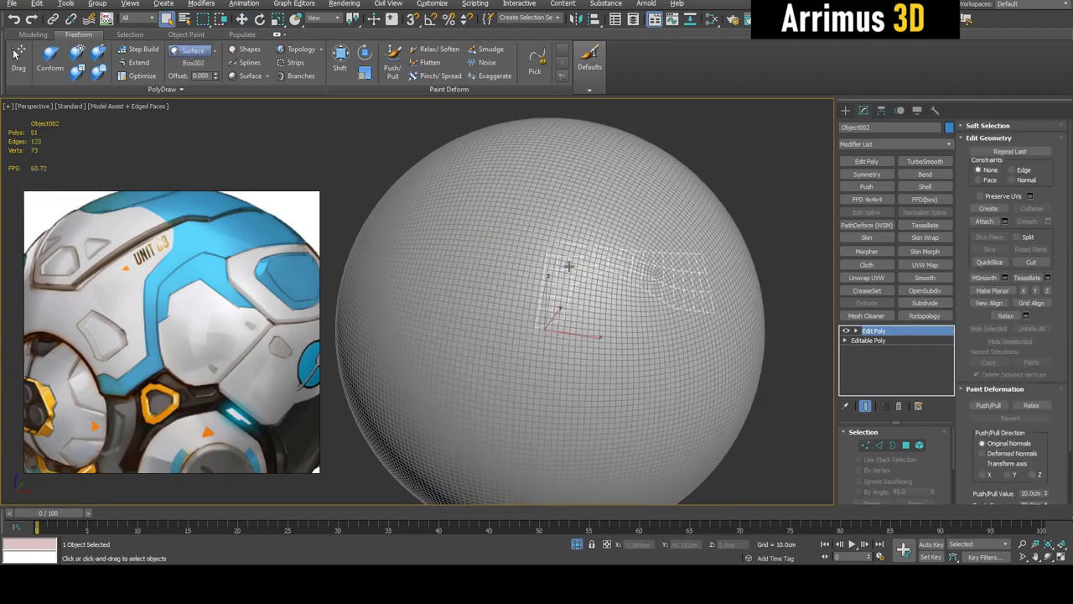
pyautogui.scroll(3, 581, 289)
pyautogui.scroll(2, 226, 276)
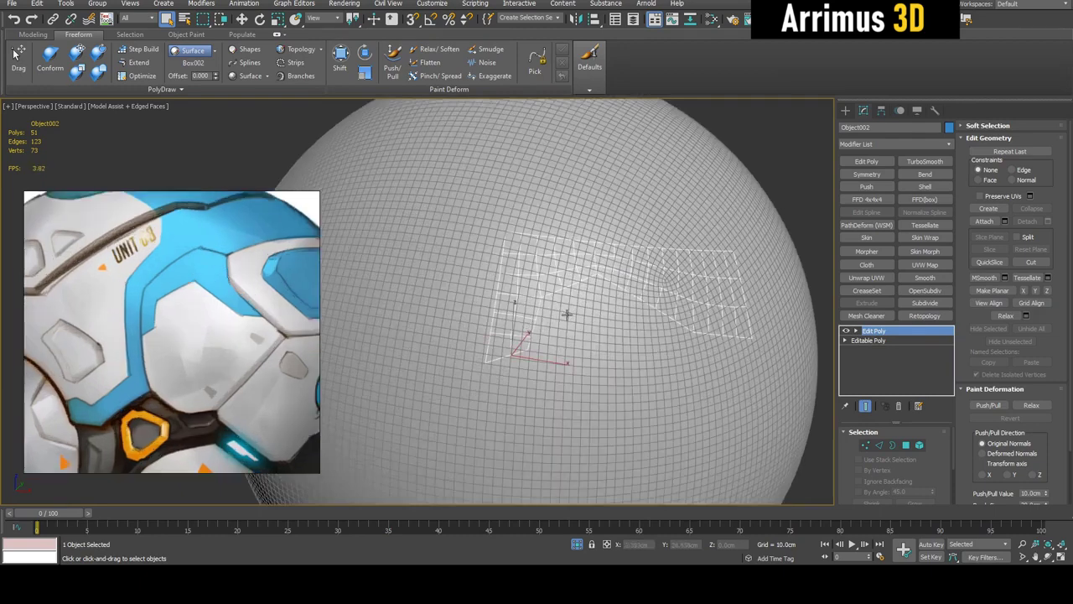
# Step: Add an Edit Poly modifier to the blue piece and isolate it together with the white panel, leaving out the sphere copy
pyautogui.keyDown('alt'); pyautogui.moveTo(567, 312); pyautogui.dragTo(635, 305, button='middle'); pyautogui.keyUp('alt')
pyautogui.hotkey('alt', 'q')
pyautogui.scroll(3, 594, 313)
pyautogui.hotkey('shift', 'e')
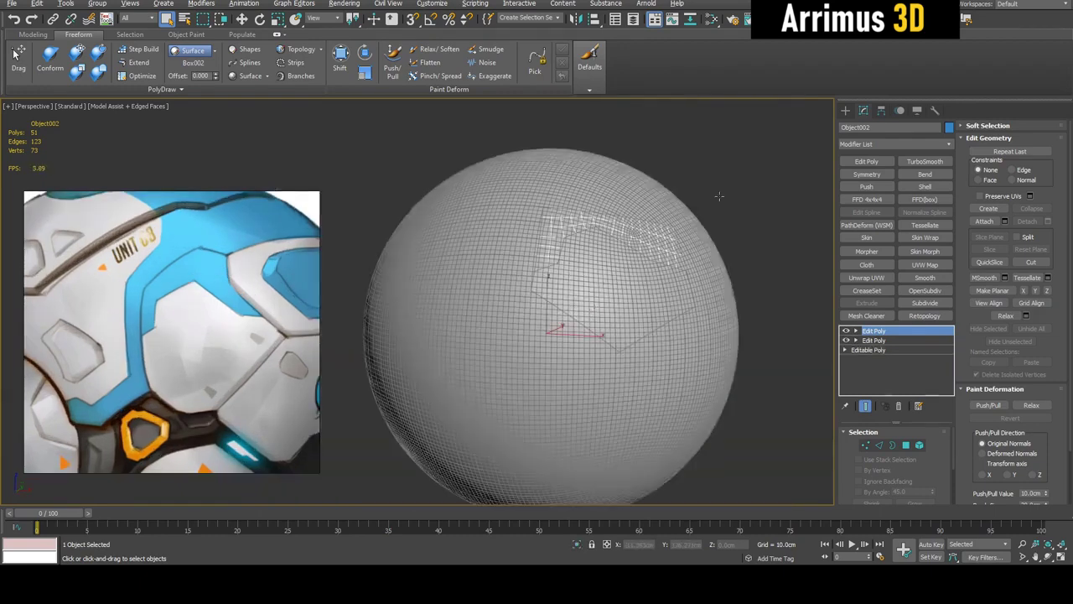
pyautogui.moveTo(733, 181); pyautogui.dragTo(600, 272)
pyautogui.click(428, 162)
pyautogui.scroll(5, 659, 266)
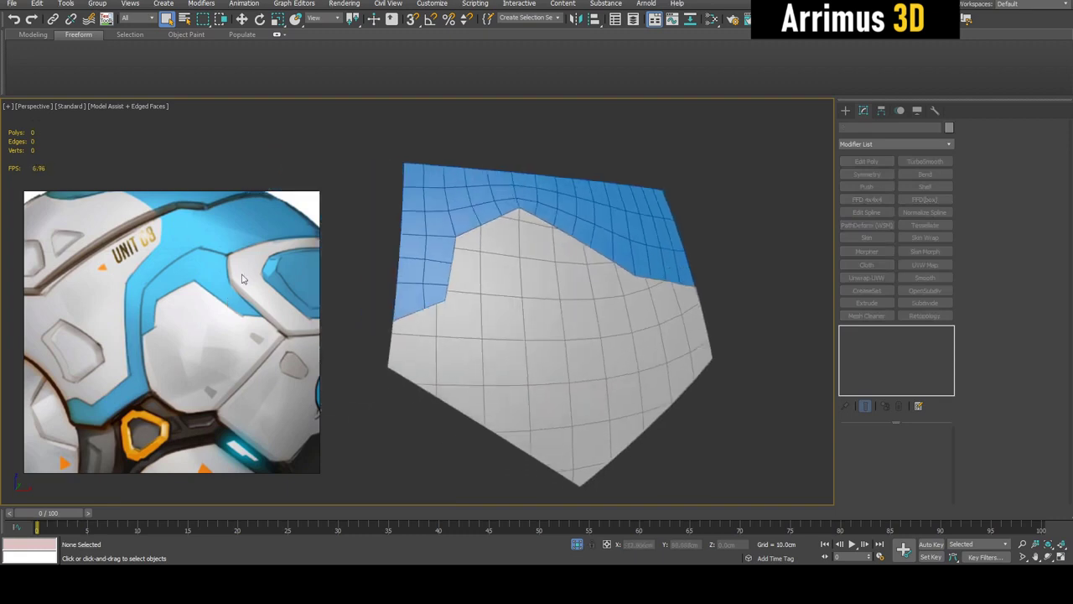
pyautogui.scroll(-3, 241, 279)
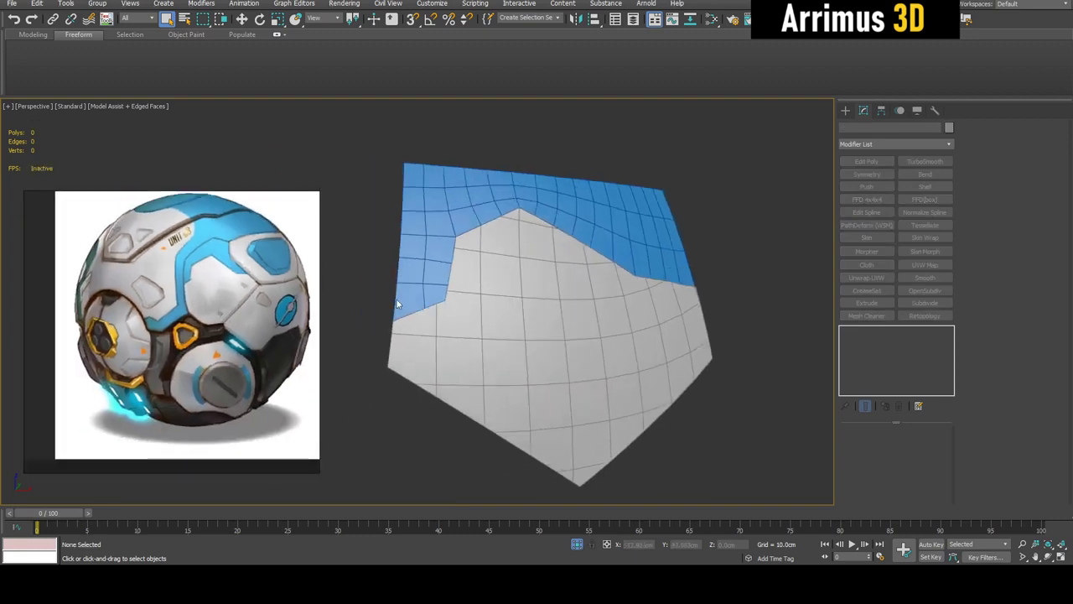
# Step: Retopologize the white panel with a Retopology modifier using ReForm, face count 50 and Regularize 1.0
pyautogui.click(583, 222)
pyautogui.keyDown('alt'); pyautogui.moveTo(595, 249); pyautogui.dragTo(625, 279, button='middle'); pyautogui.keyUp('alt')
pyautogui.scroll(3, 467, 195)
pyautogui.keyDown('alt'); pyautogui.moveTo(466, 195); pyautogui.dragTo(662, 271, button='middle'); pyautogui.keyUp('alt')
pyautogui.scroll(4, 666, 253)
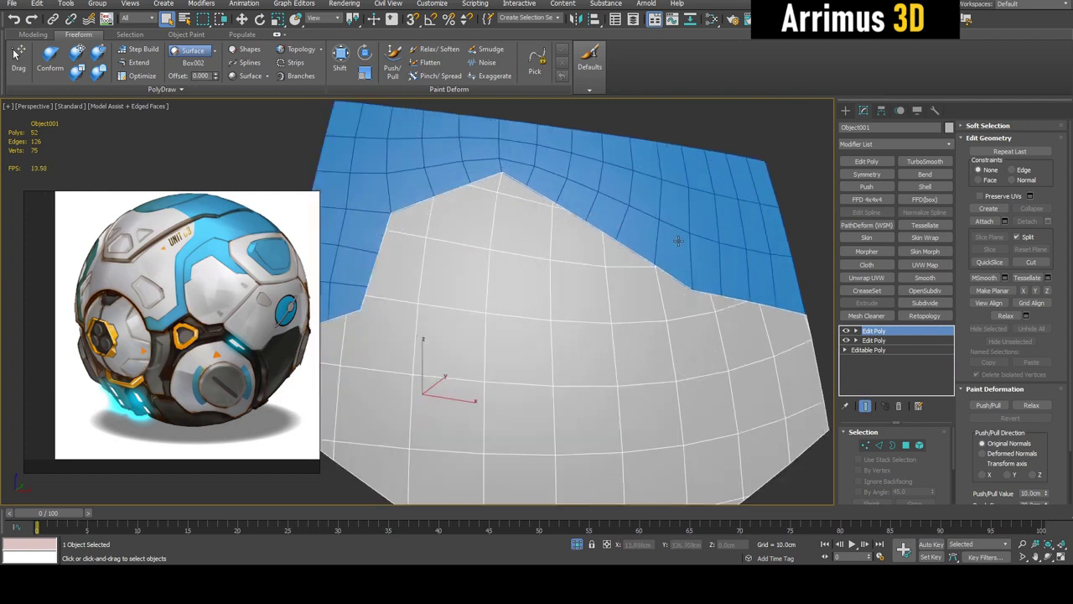
pyautogui.click(924, 315)
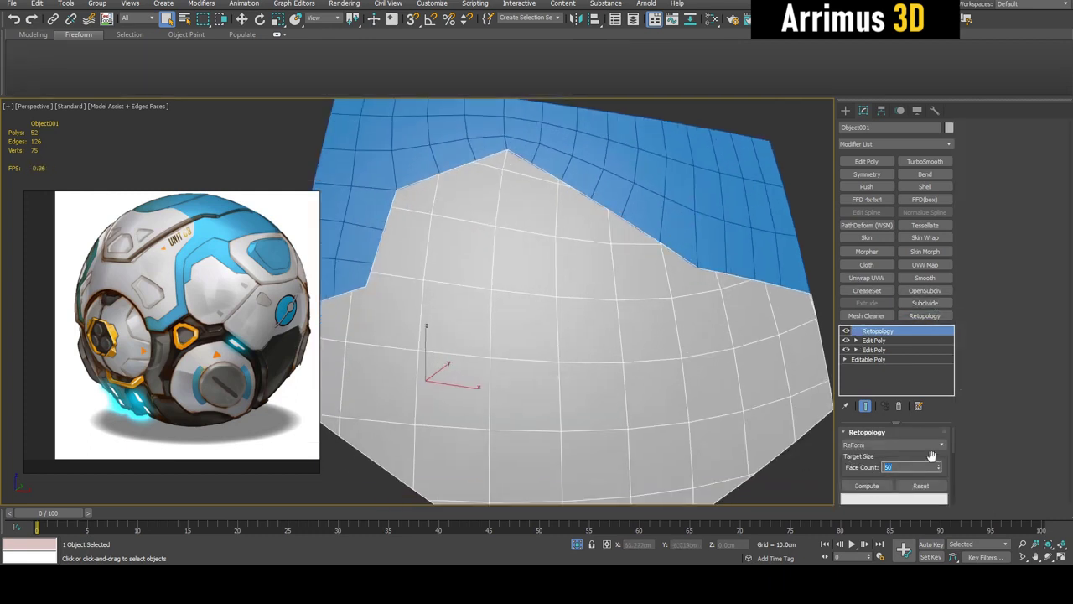
pyautogui.moveTo(953, 432); pyautogui.dragTo(953, 461)
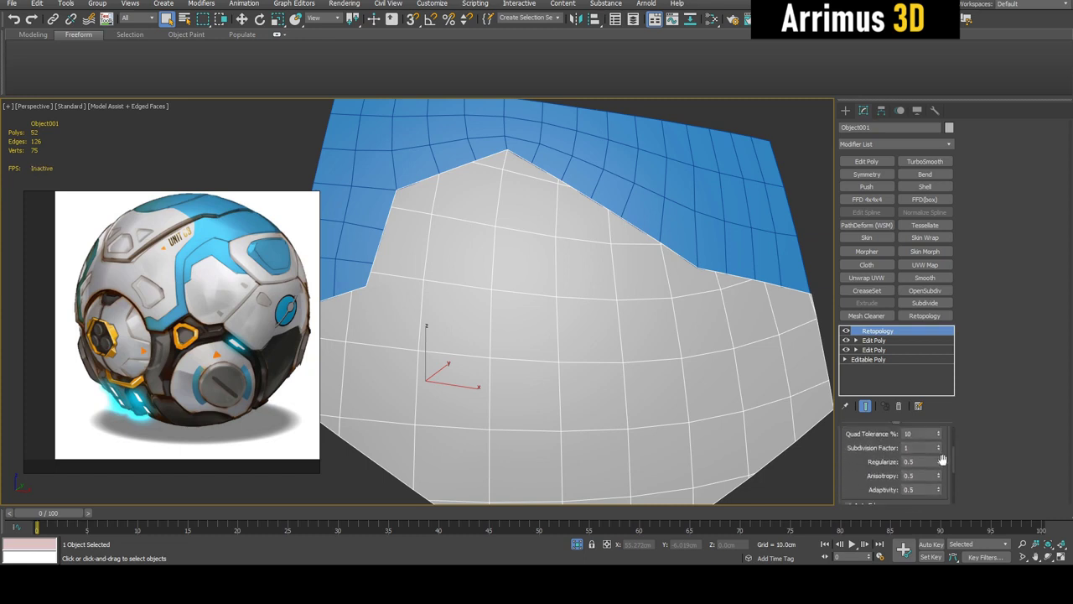
pyautogui.moveTo(939, 461); pyautogui.dragTo(940, 395)
pyautogui.moveTo(687, 368)
pyautogui.mouseDown(button='middle')
pyautogui.moveTo(698, 352)
pyautogui.moveTo(696, 383)
pyautogui.moveTo(707, 373)
pyautogui.mouseUp(button='middle')
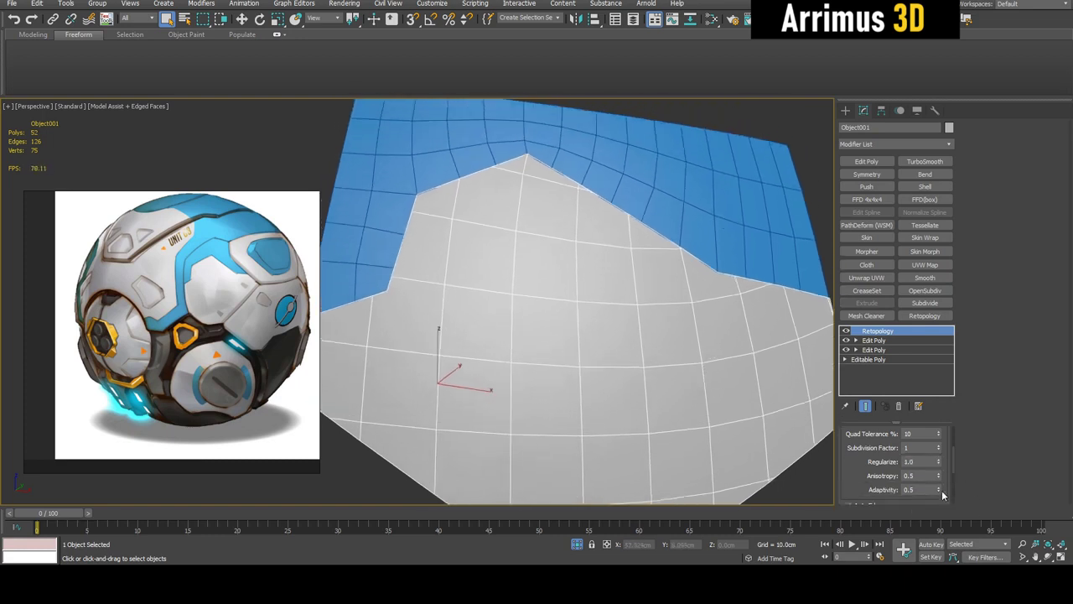
pyautogui.moveTo(953, 461); pyautogui.dragTo(953, 444)
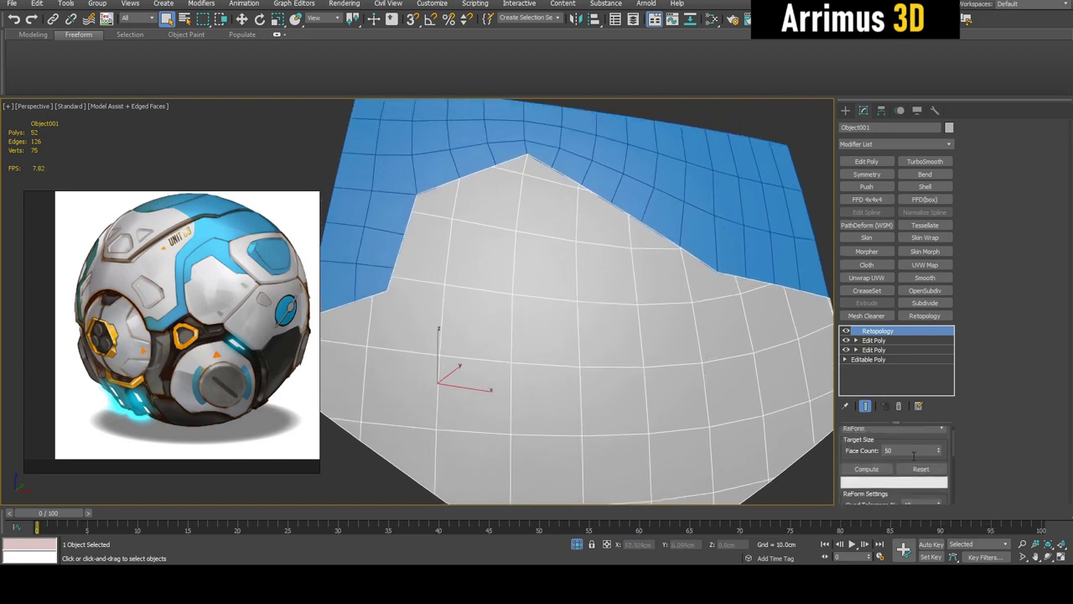
pyautogui.click(866, 469)
pyautogui.scroll(-2, 740, 389)
pyautogui.moveTo(740, 388); pyautogui.dragTo(716, 323, button='middle')
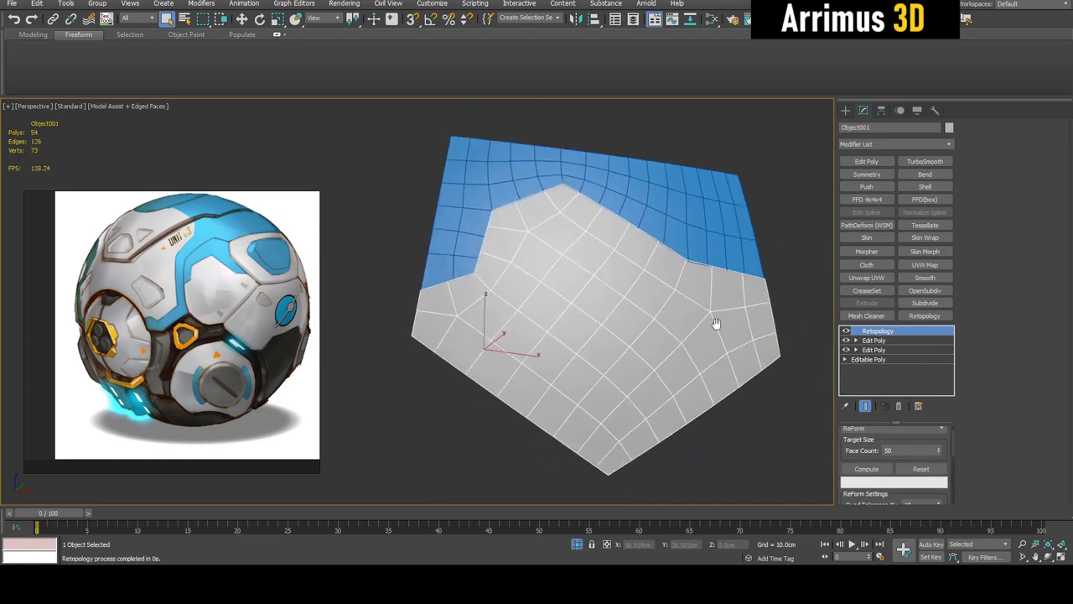
# Step: Compare the white panel's mesh with and without the Retopology modifier, keep it enabled, and add an Edit Poly modifier above it
pyautogui.scroll(3, 497, 259)
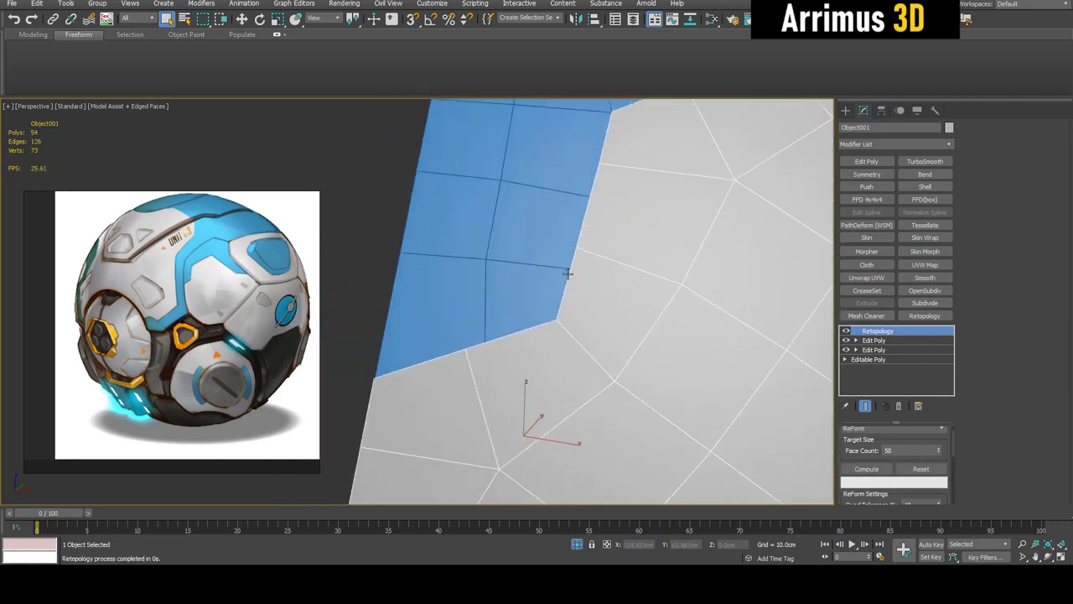
pyautogui.scroll(-4, 581, 329)
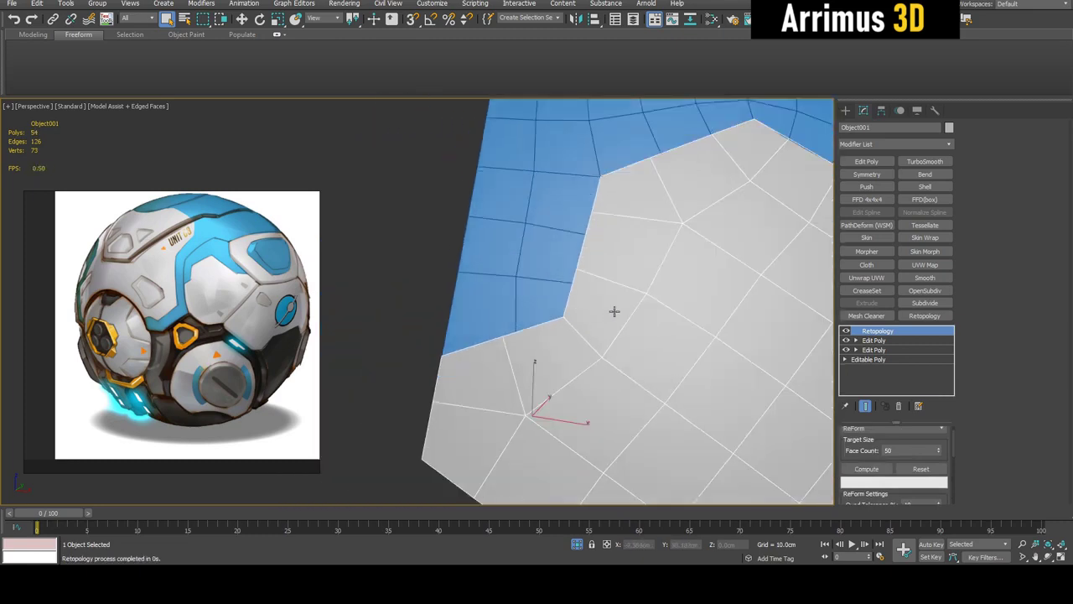
pyautogui.click(846, 332)
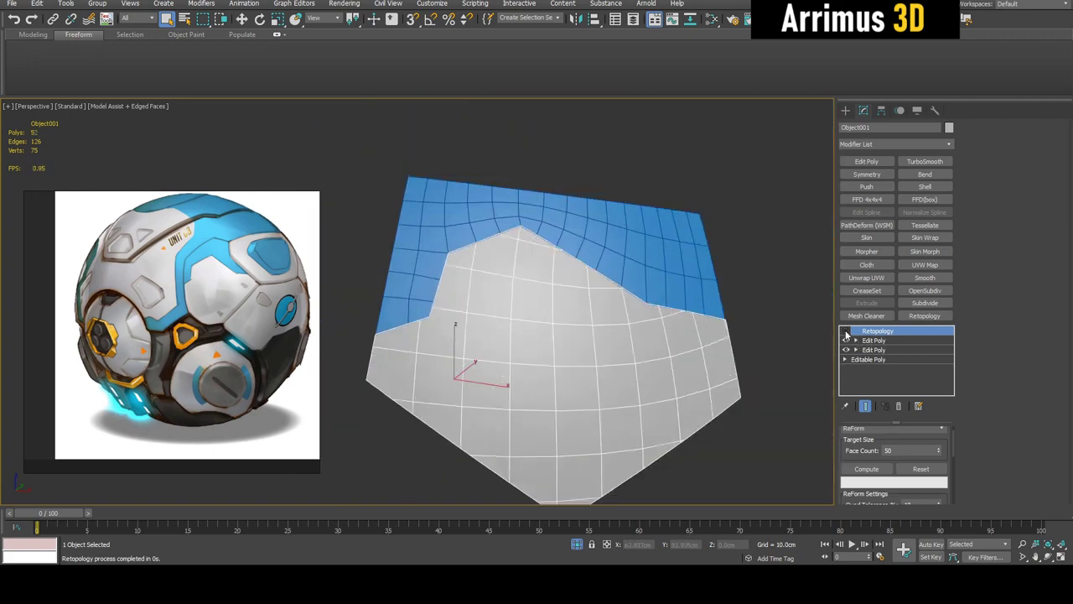
pyautogui.click(847, 332)
pyautogui.click(847, 332)
pyautogui.click(847, 332)
pyautogui.click(846, 332)
pyautogui.click(846, 333)
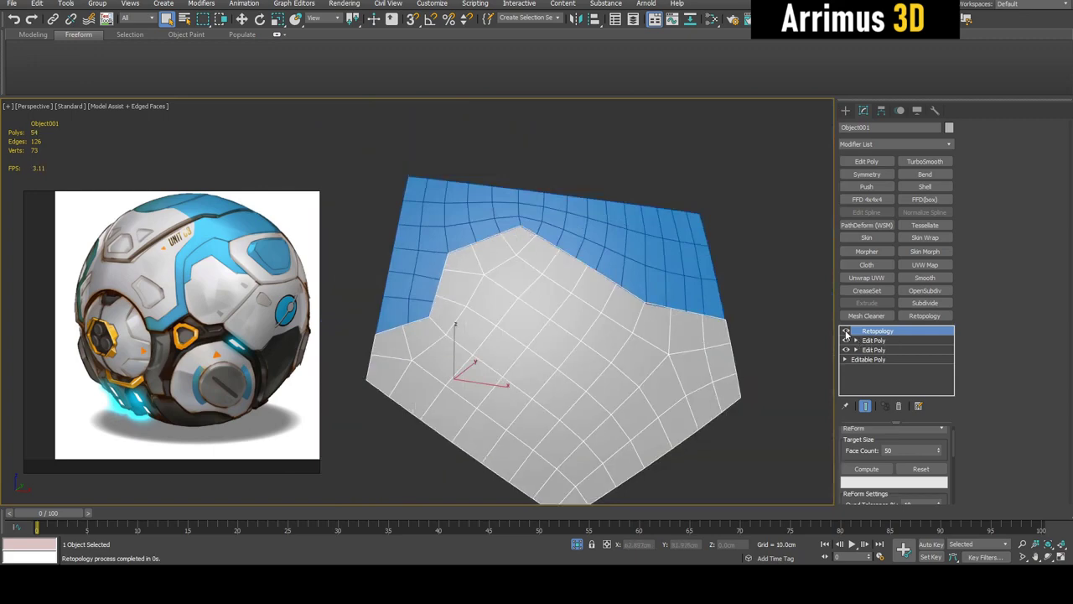
pyautogui.click(846, 334)
pyautogui.click(846, 333)
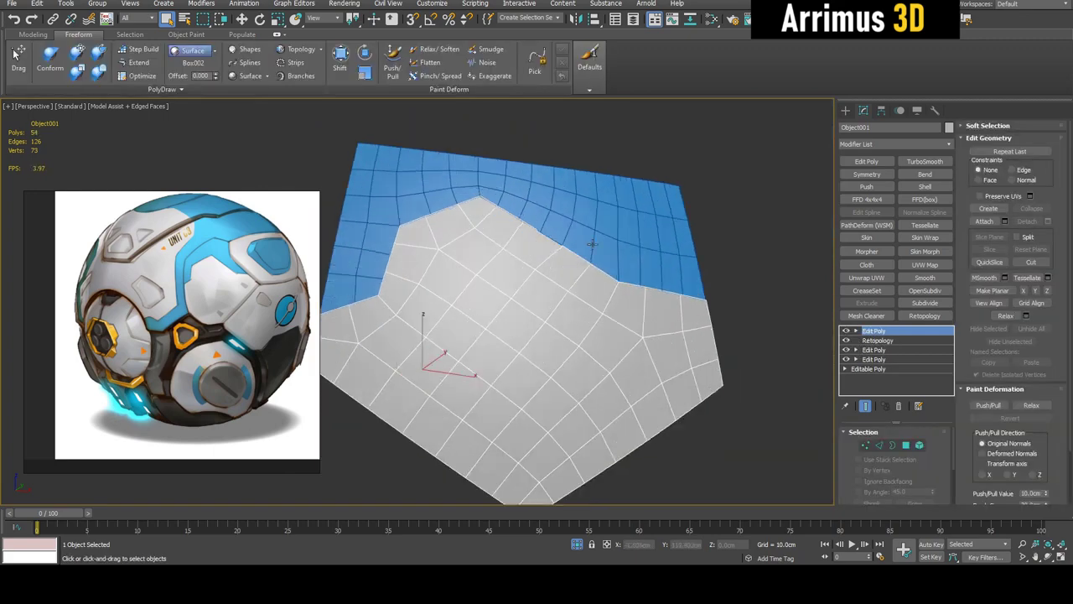
# Step: Check the panels' shading without edges, and thicken the white panel with Shell at inner amount 1.0 cm and outer amount 0.0 cm
pyautogui.keyDown('alt'); pyautogui.moveTo(580, 275); pyautogui.dragTo(559, 257, button='middle'); pyautogui.keyUp('alt')
pyautogui.scroll(-2, 558, 258)
pyautogui.press('F4')
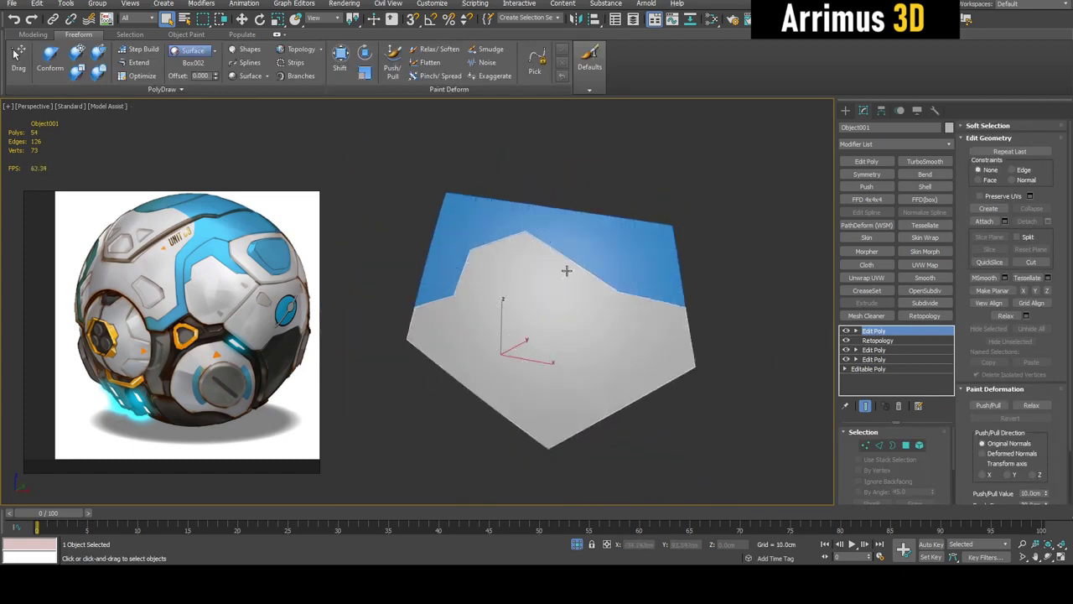
pyautogui.press('F4')
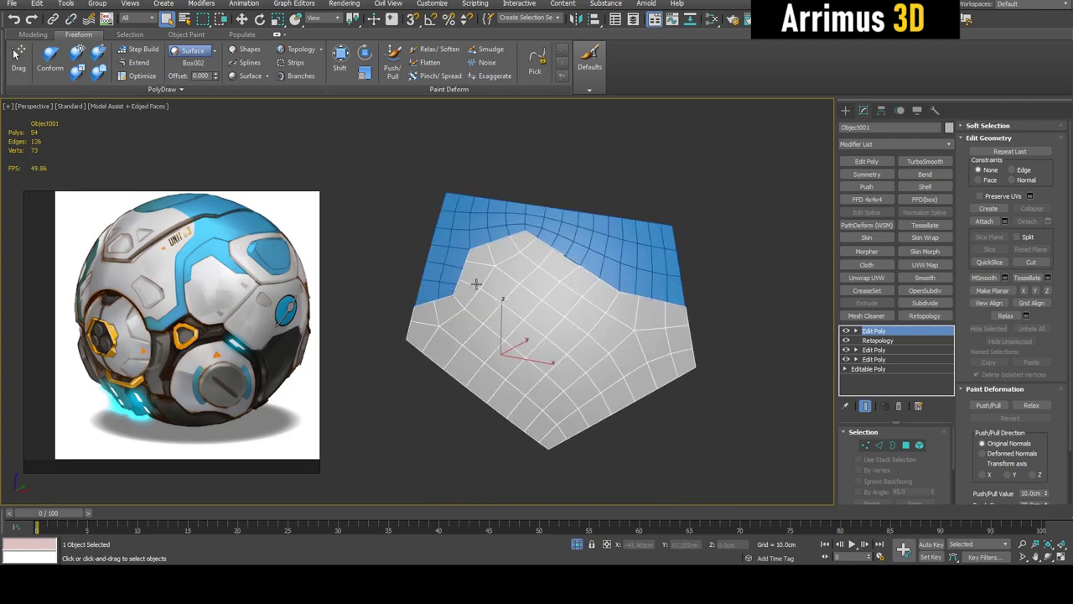
pyautogui.keyDown('alt'); pyautogui.moveTo(476, 283); pyautogui.dragTo(654, 275, button='middle'); pyautogui.keyUp('alt')
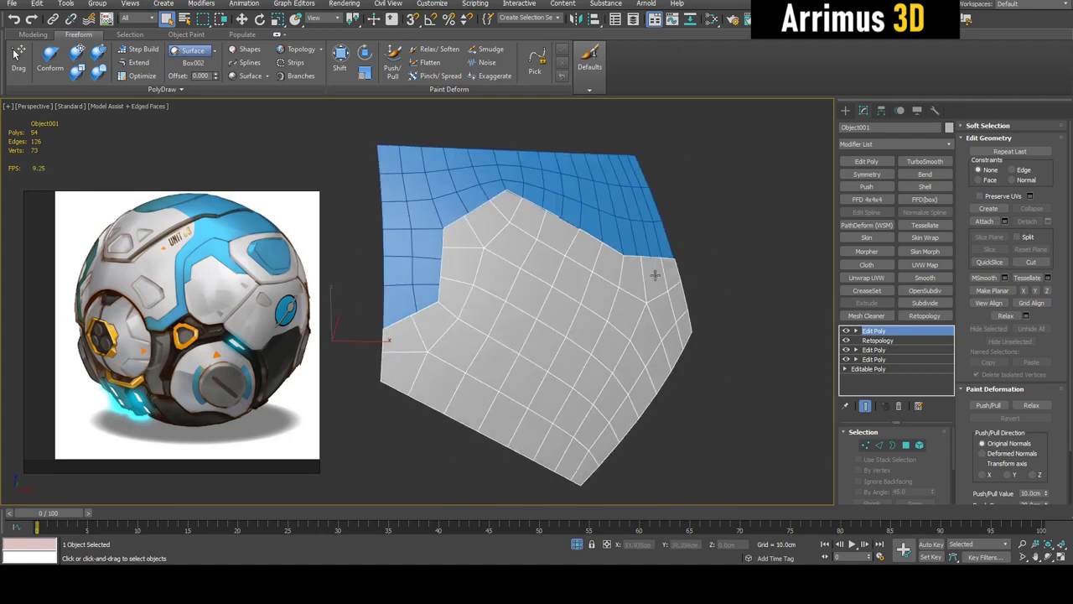
pyautogui.click(925, 186)
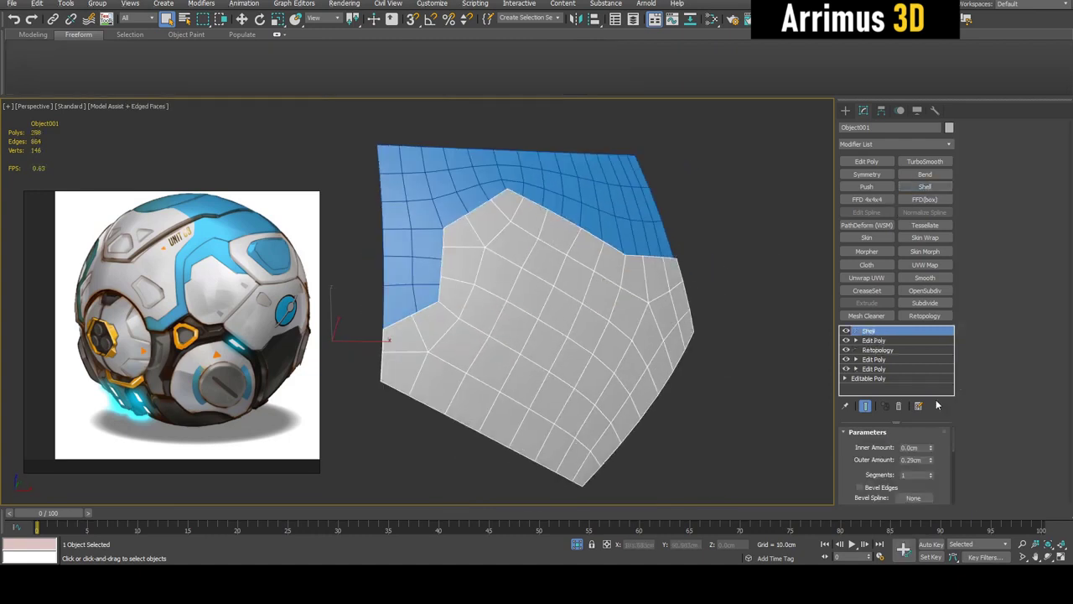
pyautogui.rightClick(932, 462)
pyautogui.click(931, 446)
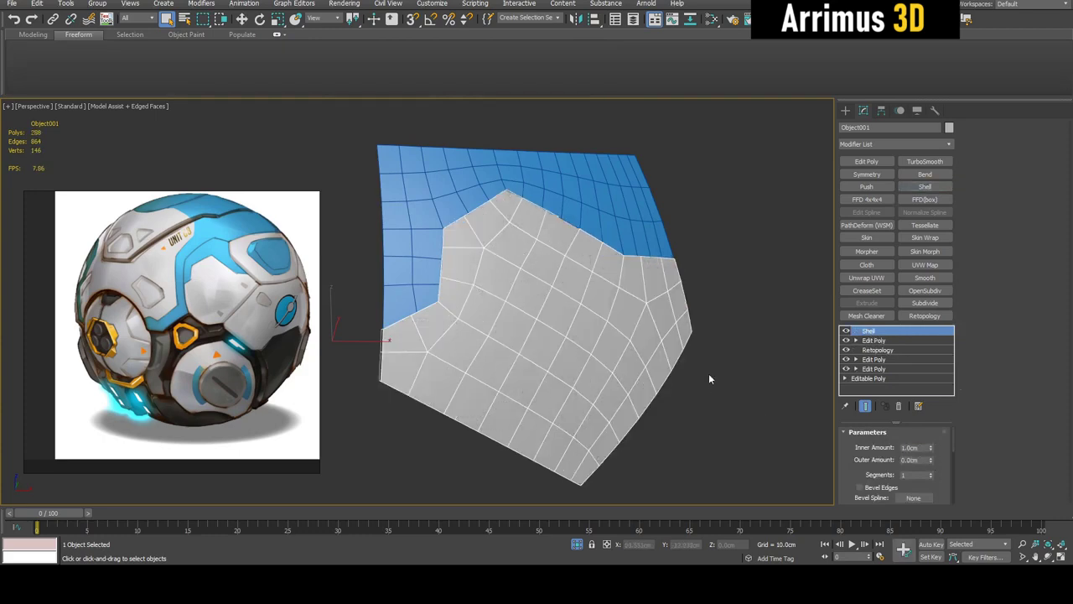
pyautogui.moveTo(710, 376)
pyautogui.keyDown('alt'); pyautogui.mouseDown(button='middle')
pyautogui.moveTo(757, 313)
pyautogui.moveTo(713, 369)
pyautogui.mouseUp(button='middle'); pyautogui.keyUp('alt')
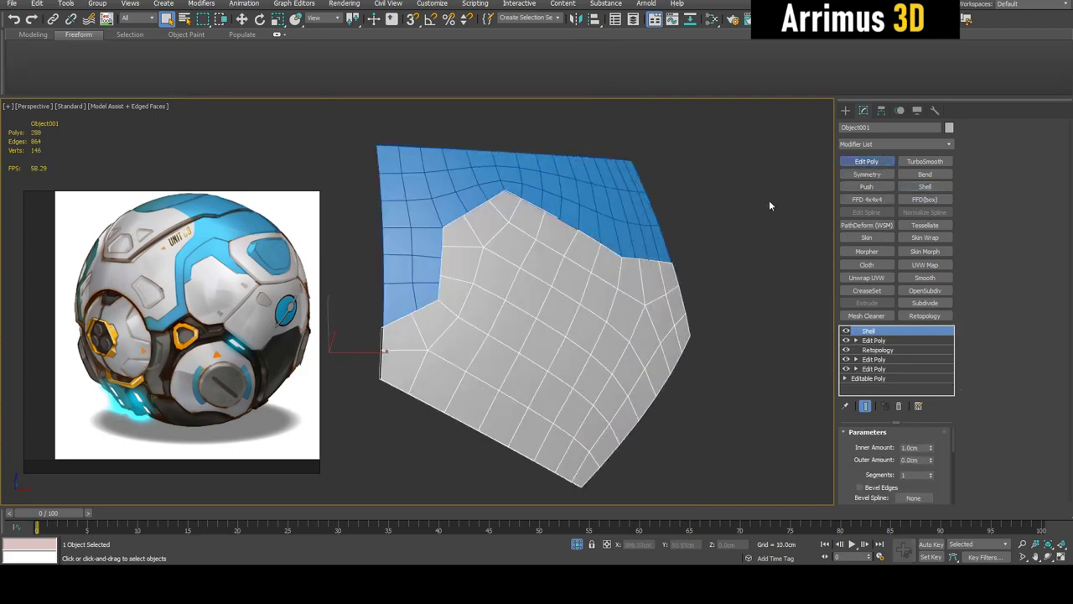
# Step: Add an Edit Poly modifier above the Shell and select the 21 polygons of the white panel's upper section bordering the blue piece
pyautogui.press('4')
pyautogui.keyDown('alt'); pyautogui.moveTo(745, 207); pyautogui.dragTo(716, 218, button='middle'); pyautogui.keyUp('alt')
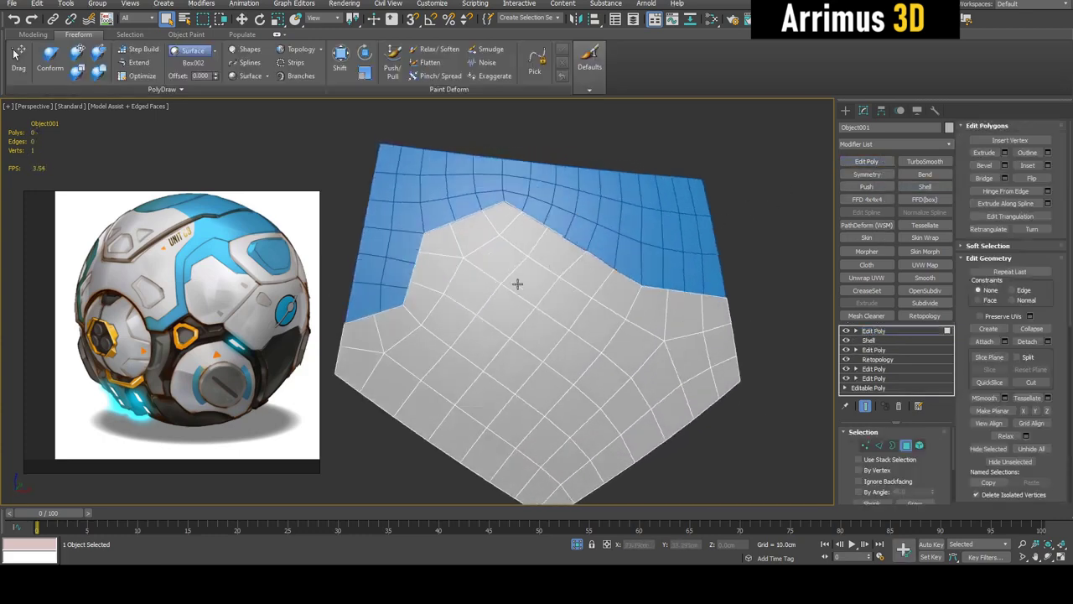
pyautogui.click(559, 381)
pyautogui.click(600, 286)
pyautogui.click(511, 211)
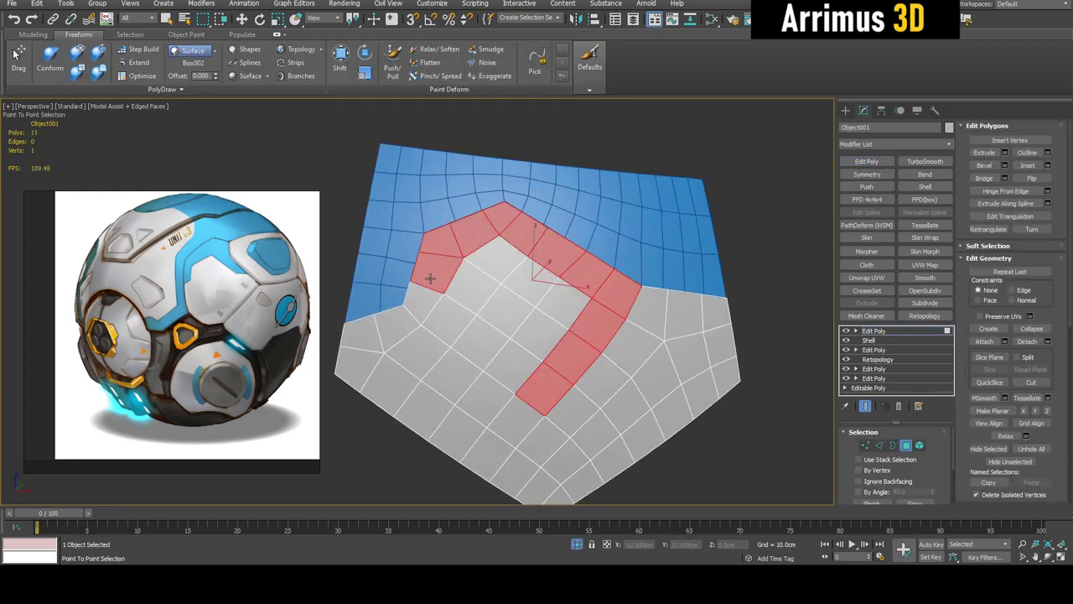
pyautogui.click(477, 338)
pyautogui.click(562, 304)
pyautogui.click(503, 201)
pyautogui.click(468, 291)
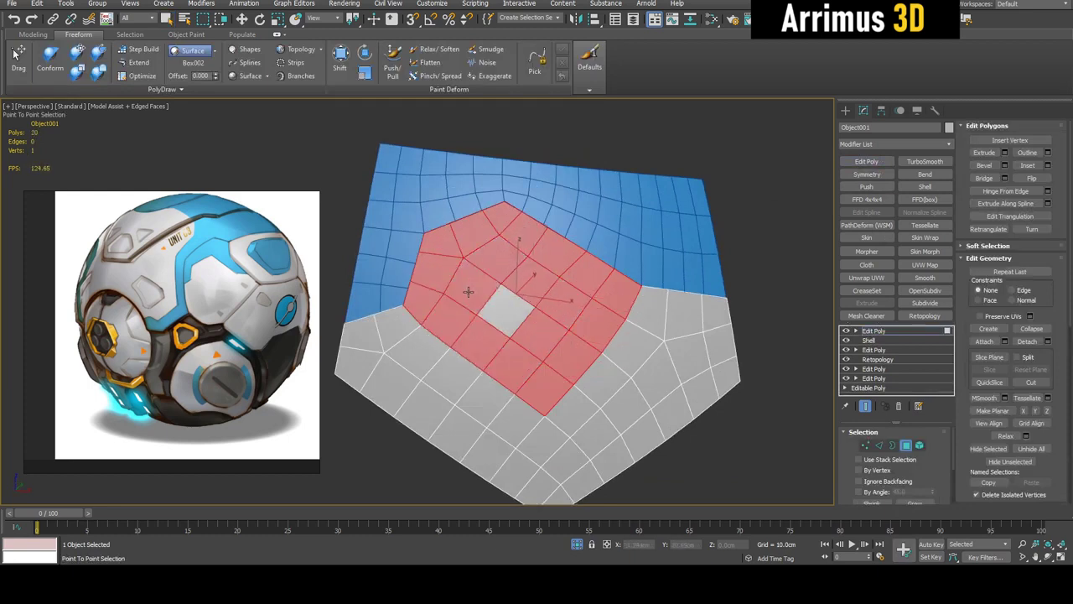
pyautogui.click(498, 312)
pyautogui.rightClick(499, 313)
# Step: Deselect two polygons on the selection's lower-right side to form a notch, and add another Edit Poly modifier at polygon level
pyautogui.scroll(3, 537, 311)
pyautogui.keyDown('alt'); pyautogui.moveTo(537, 311); pyautogui.dragTo(631, 294, button='middle'); pyautogui.keyUp('alt')
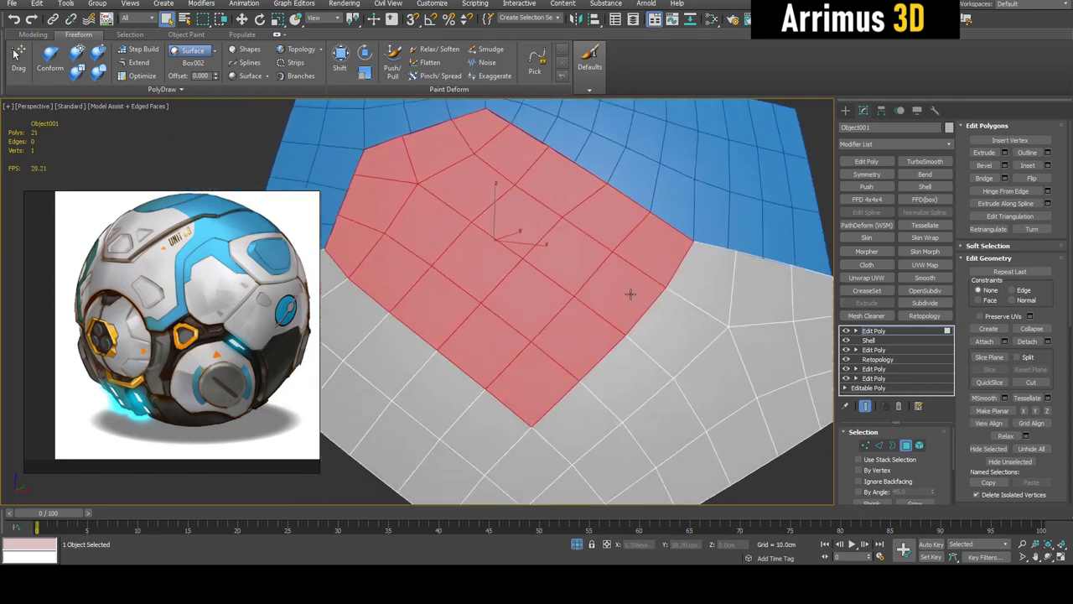
pyautogui.keyDown('alt'); pyautogui.click(631, 294); pyautogui.keyUp('alt')
pyautogui.keyDown('alt'); pyautogui.click(587, 326); pyautogui.keyUp('alt')
pyautogui.keyDown('alt'); pyautogui.moveTo(587, 326); pyautogui.dragTo(577, 267, button='middle'); pyautogui.keyUp('alt')
pyautogui.press('4')
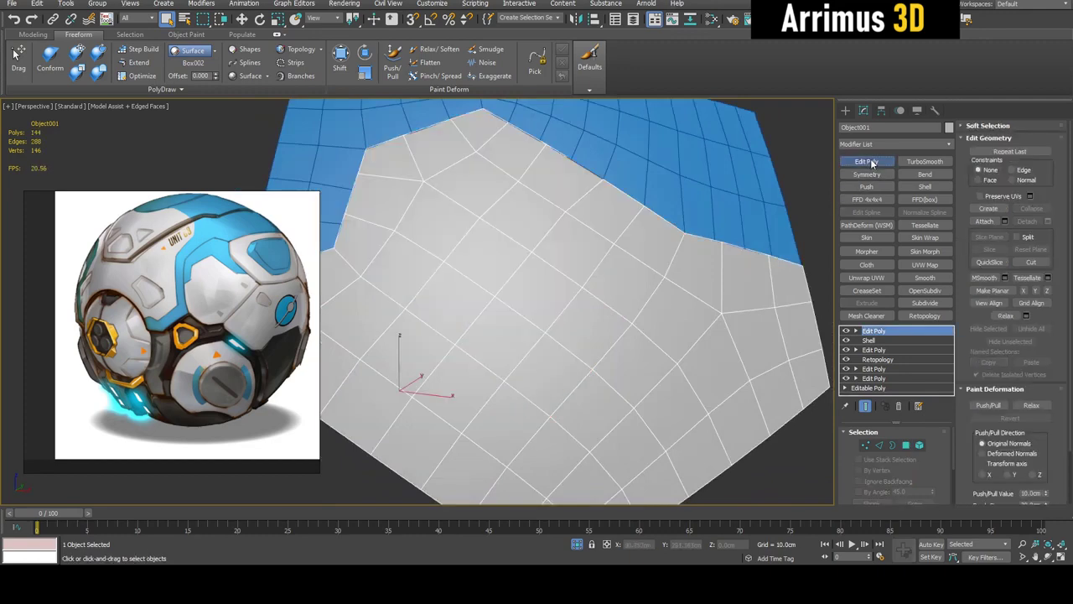
pyautogui.click(874, 163)
pyautogui.press('4')
pyautogui.keyDown('alt'); pyautogui.moveTo(582, 218); pyautogui.dragTo(659, 246, button='middle'); pyautogui.keyUp('alt')
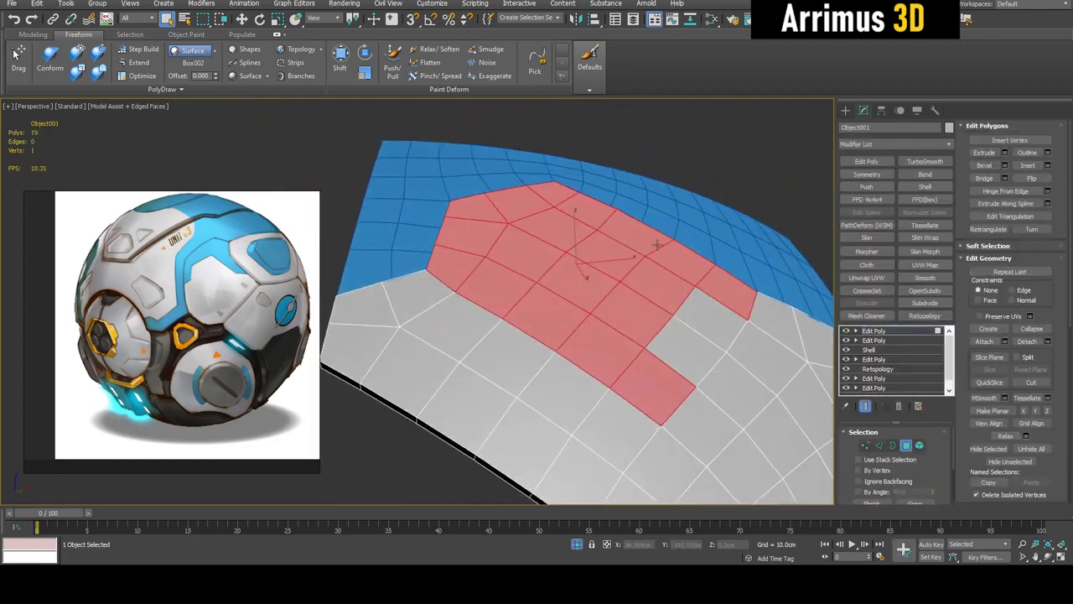
# Step: Bevel the notched polygon selection by local normal with height 1.0 cm and outline amount about -1.0 cm
pyautogui.hotkey('ctrl', 'shift', 'b')
pyautogui.click(685, 254)
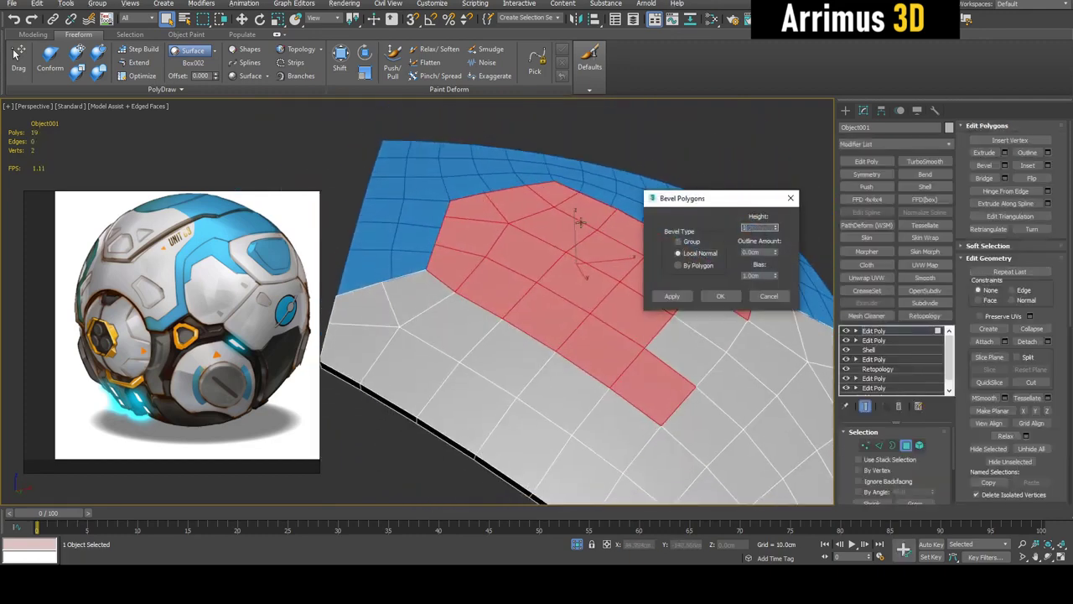
pyautogui.keyDown('alt'); pyautogui.moveTo(580, 222); pyautogui.dragTo(550, 233, button='middle'); pyautogui.keyUp('alt')
pyautogui.moveTo(775, 255); pyautogui.dragTo(777, 309)
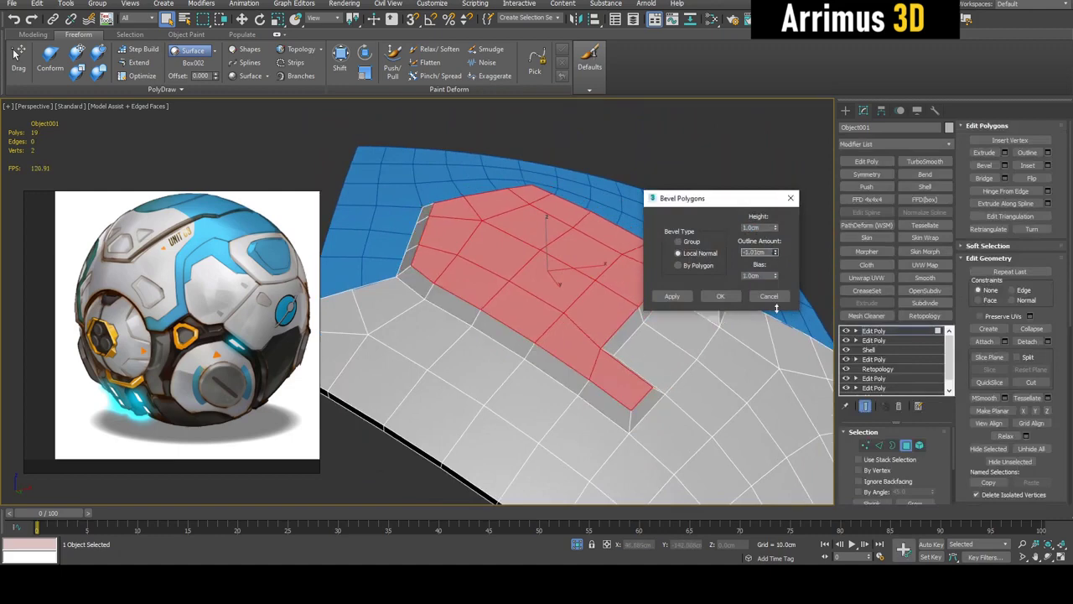
pyautogui.click(688, 299)
pyautogui.keyDown('alt'); pyautogui.moveTo(578, 264); pyautogui.dragTo(496, 279, button='middle'); pyautogui.keyUp('alt')
# Step: Try to recess the six polygons beside the notch with a bevel of height -0.3 cm and outline about -0.8 cm
pyautogui.click(537, 246)
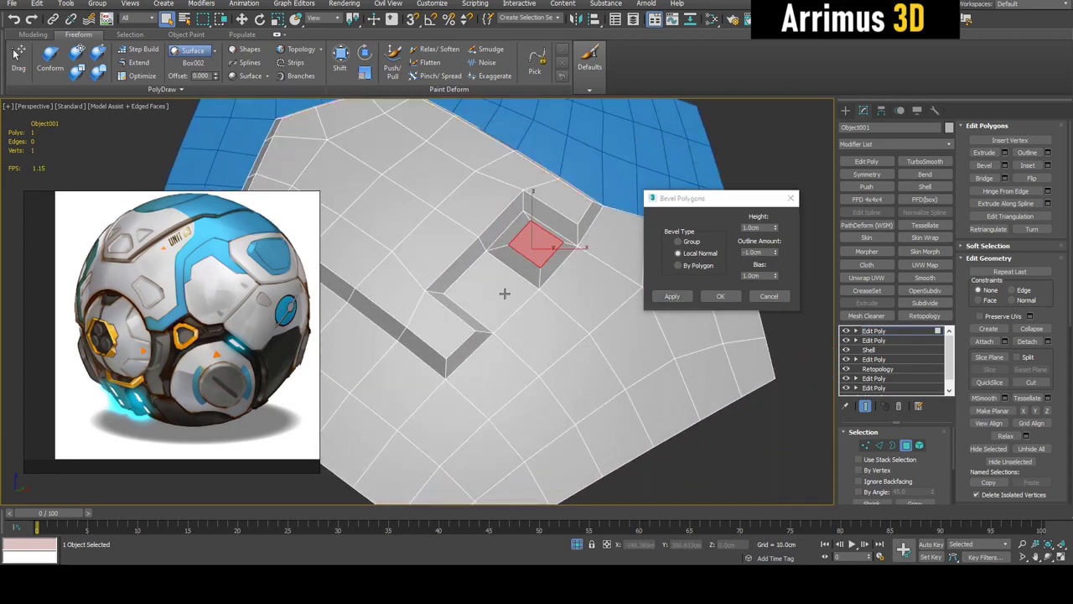
pyautogui.keyDown('shift'); pyautogui.click(505, 294); pyautogui.keyUp('shift')
pyautogui.click(532, 250)
pyautogui.keyDown('shift'); pyautogui.click(505, 290); pyautogui.keyUp('shift')
pyautogui.keyDown('shift'); pyautogui.click(538, 318); pyautogui.keyUp('shift')
pyautogui.keyDown('shift'); pyautogui.click(576, 293); pyautogui.keyUp('shift')
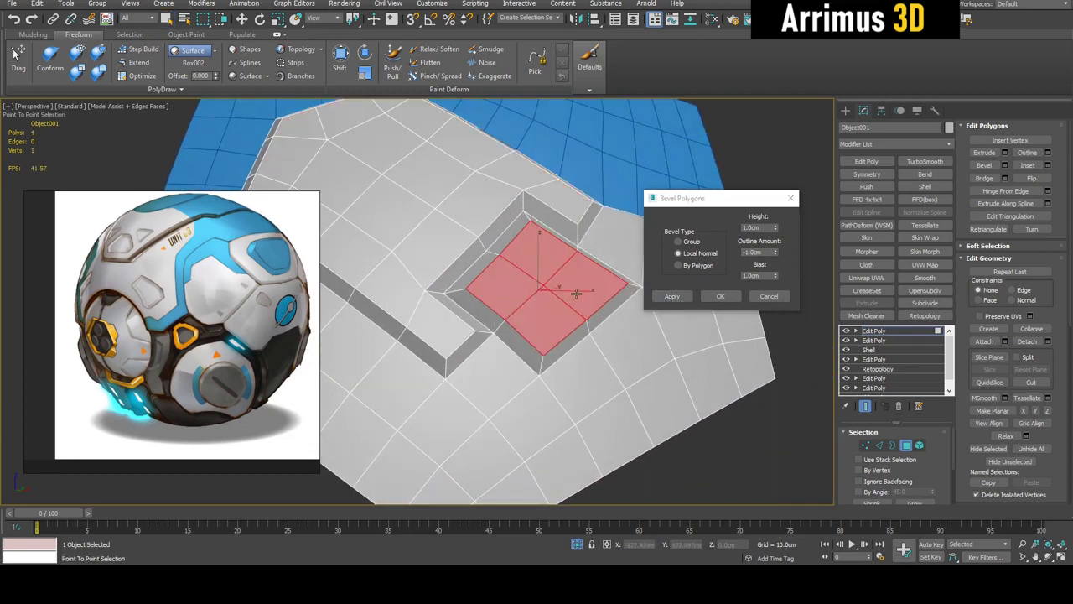
pyautogui.keyDown('shift'); pyautogui.click(618, 331); pyautogui.keyUp('shift')
pyautogui.keyDown('shift'); pyautogui.click(584, 354); pyautogui.keyUp('shift')
pyautogui.keyDown('alt'); pyautogui.moveTo(584, 354); pyautogui.dragTo(600, 360, button='middle'); pyautogui.keyUp('alt')
pyautogui.click(775, 229)
pyautogui.moveTo(777, 229); pyautogui.dragTo(776, 354)
pyautogui.moveTo(779, 324); pyautogui.dragTo(781, 297)
pyautogui.click(724, 299)
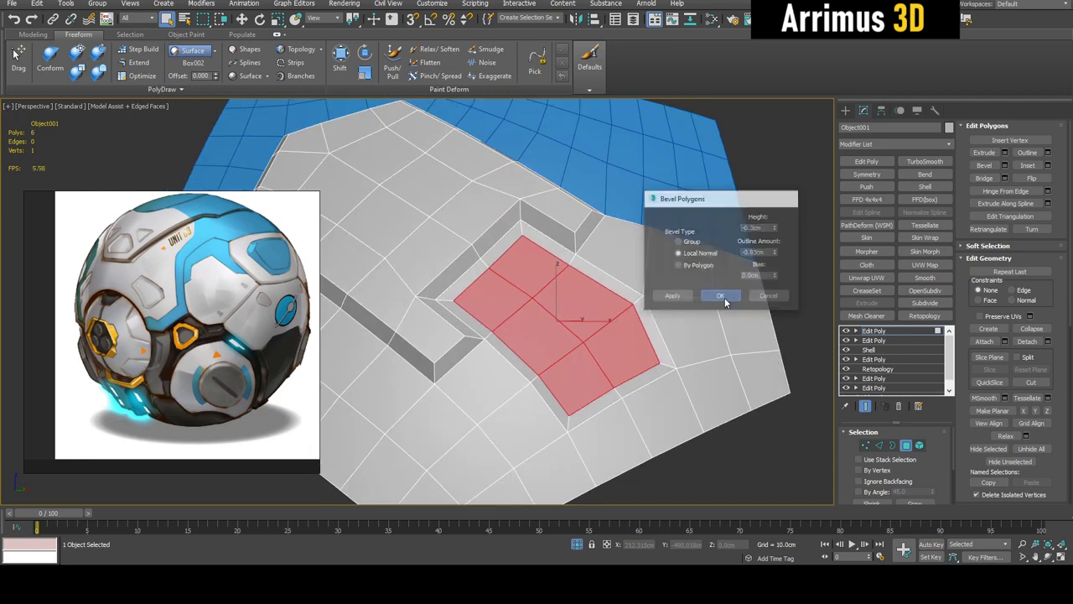
pyautogui.moveTo(578, 249)
pyautogui.mouseDown(button='middle')
pyautogui.moveTo(660, 241)
pyautogui.moveTo(664, 258)
pyautogui.mouseUp(button='middle')
pyautogui.scroll(-3, 660, 240)
pyautogui.press('F4')
pyautogui.click(765, 221)
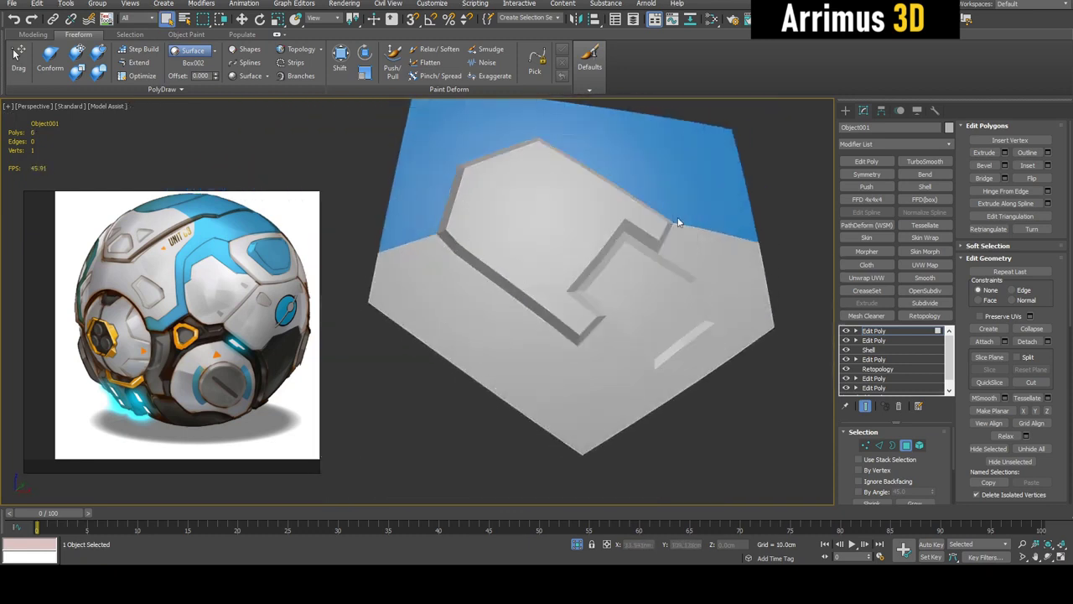
# Step: Undo the recess bevel of the six polygons beside the notch and return to the notched polygon selection
pyautogui.press('F4')
pyautogui.hotkey('ctrl', 'z')
pyautogui.hotkey('ctrl', 'z')
pyautogui.hotkey('ctrl', 'z')
pyautogui.hotkey('ctrl', 'z')
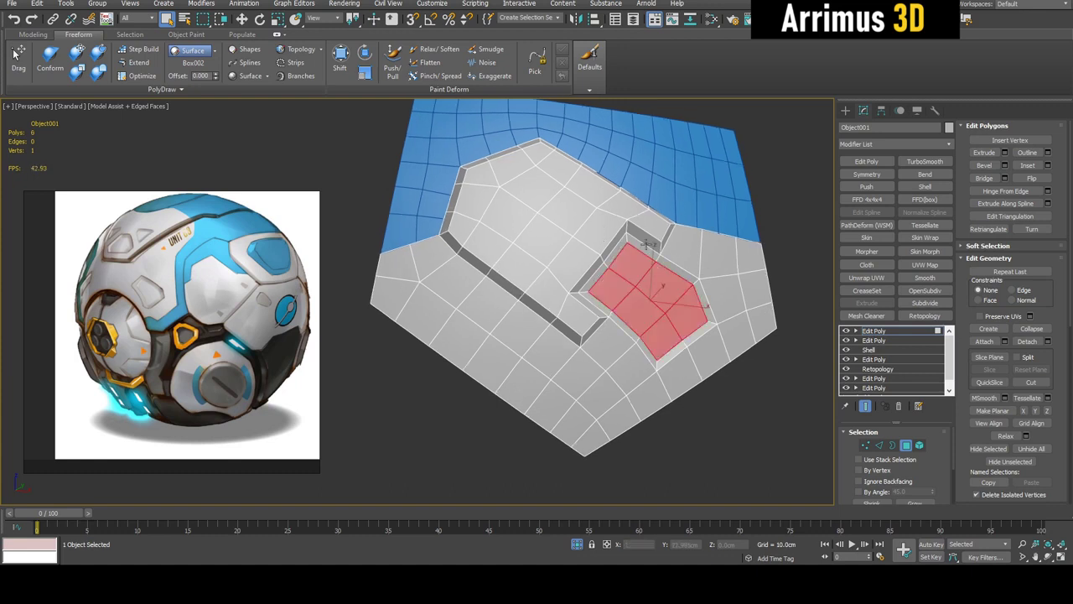
pyautogui.hotkey('ctrl', 'z')
pyautogui.hotkey('ctrl', 'z')
pyautogui.hotkey('ctrl', 'z')
pyautogui.hotkey('ctrl', 'z')
pyautogui.hotkey('ctrl', 'z')
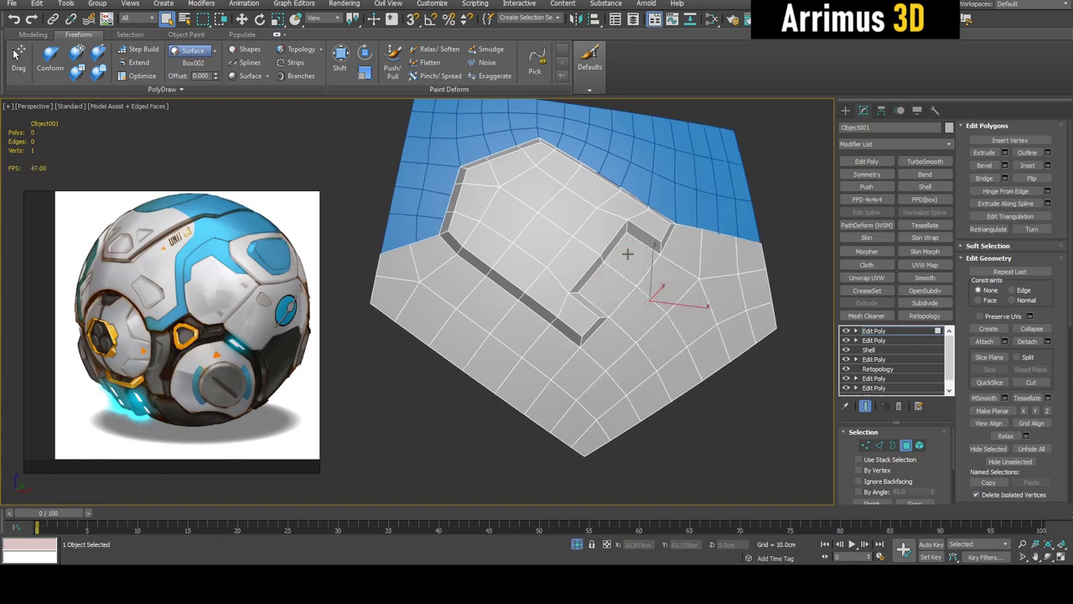
# Step: Add the two notch polygons back to the selection and bevel it by local normal with height 1.0 cm and outline -1.0 cm
pyautogui.keyDown('ctrl'); pyautogui.click(629, 268); pyautogui.keyUp('ctrl')
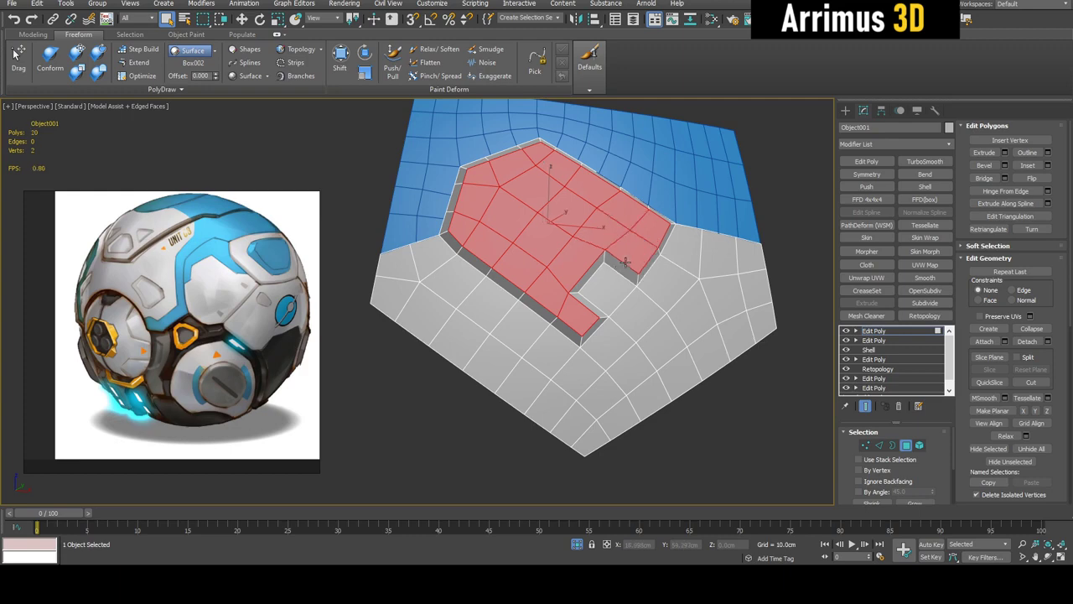
pyautogui.keyDown('ctrl'); pyautogui.click(601, 284); pyautogui.keyUp('ctrl')
pyautogui.hotkey('ctrl', 'shift', 'b')
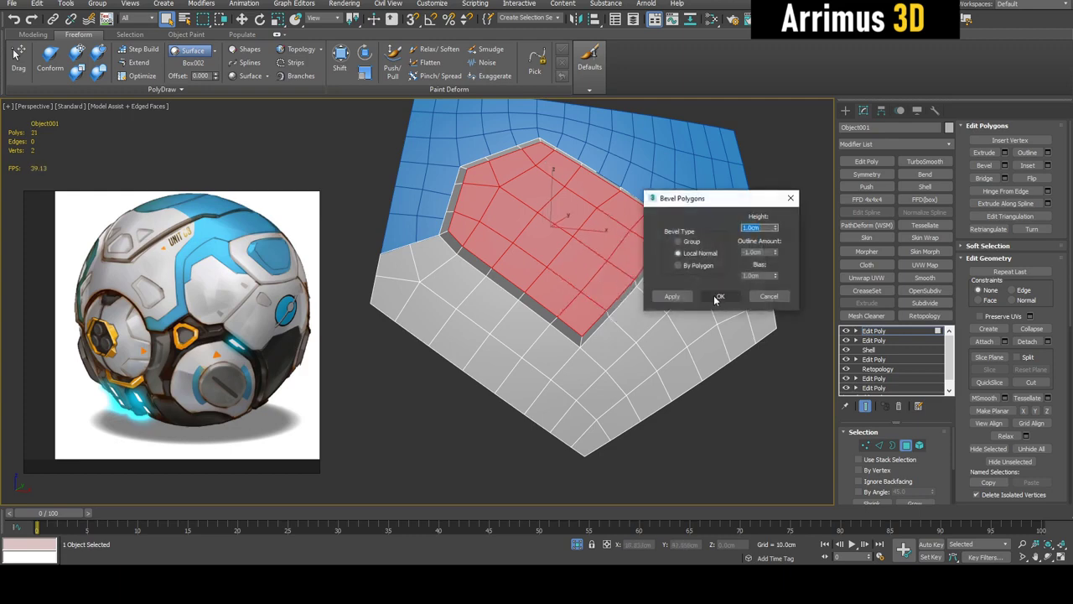
pyautogui.click(717, 296)
# Step: Add another Edit Poly modifier and bevel four polygons beside the raised section's lower-right edge outward into a block
pyautogui.hotkey('shift', 'e')
pyautogui.keyDown('alt'); pyautogui.moveTo(745, 247); pyautogui.dragTo(599, 268, button='middle'); pyautogui.keyUp('alt')
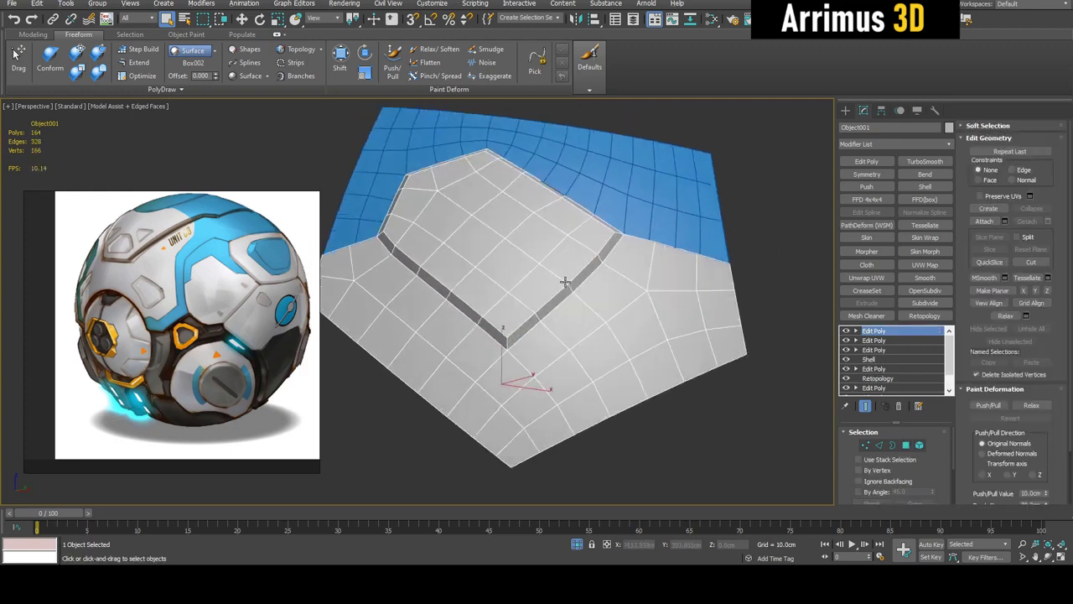
pyautogui.press('4')
pyautogui.scroll(3, 545, 278)
pyautogui.click(528, 278)
pyautogui.keyDown('shift'); pyautogui.click(531, 221); pyautogui.keyUp('shift')
pyautogui.click(574, 248)
pyautogui.rightClick(575, 247)
pyautogui.hotkey('ctrl', 'shift', 'b')
pyautogui.moveTo(574, 247); pyautogui.dragTo(574, 224)
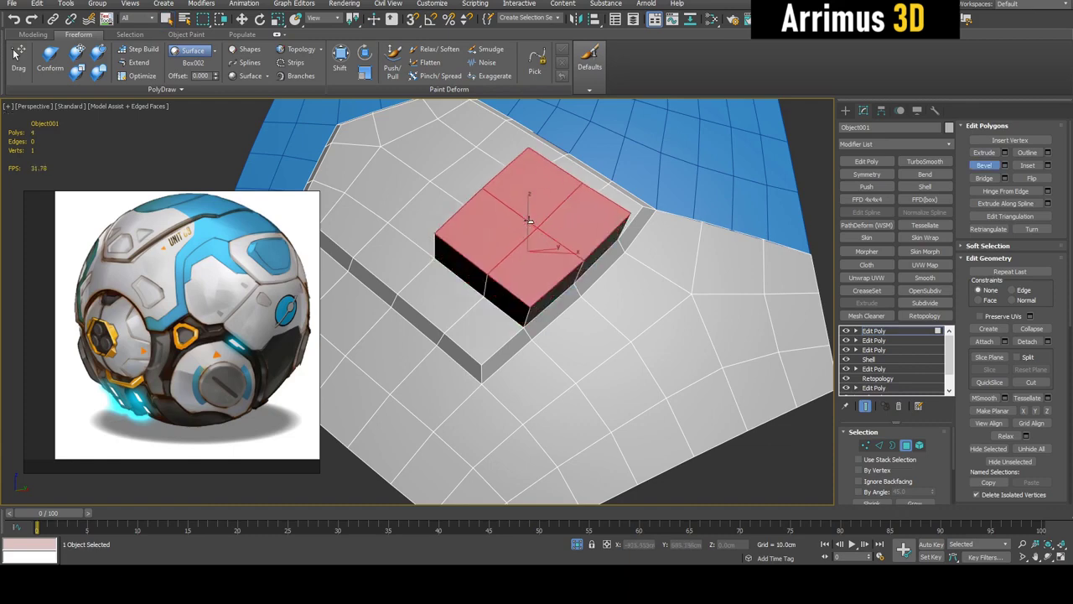
pyautogui.rightClick(574, 223)
# Step: Select the block's outer top edges and move them inward and up so the side face slopes
pyautogui.press('2')
pyautogui.doubleClick(564, 278)
pyautogui.press('w')
pyautogui.keyDown('alt'); pyautogui.moveTo(726, 237); pyautogui.dragTo(700, 219, button='middle'); pyautogui.keyUp('alt')
pyautogui.moveTo(622, 239); pyautogui.dragTo(597, 210)
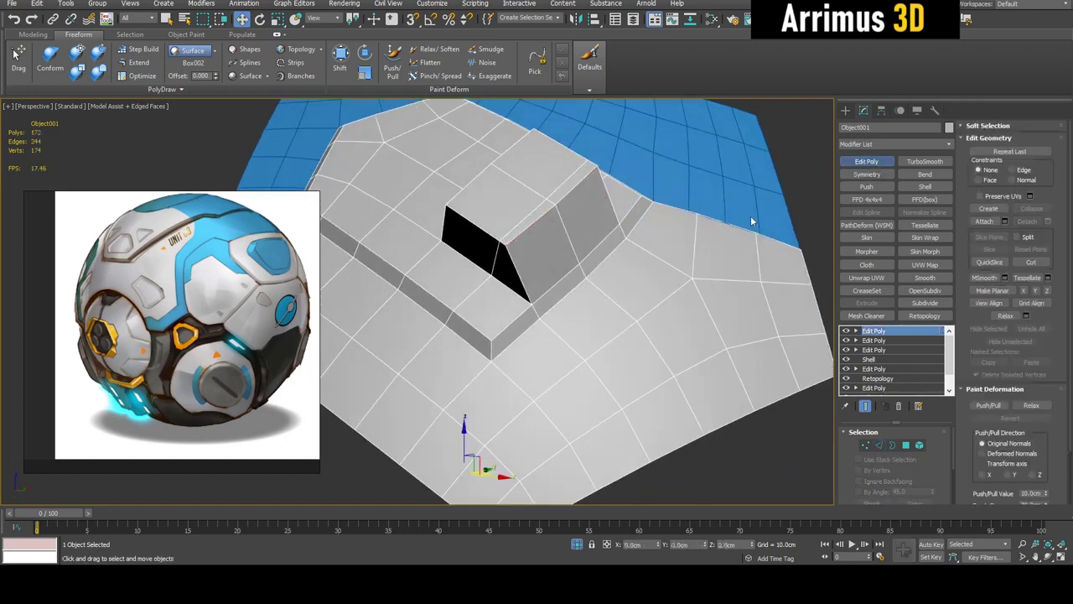
# Step: Add an Edit Poly modifier and inset the six polygons spanning the block's sloped side and the adjoining panel surface
pyautogui.press('4')
pyautogui.press('q')
pyautogui.moveTo(546, 252); pyautogui.dragTo(589, 224)
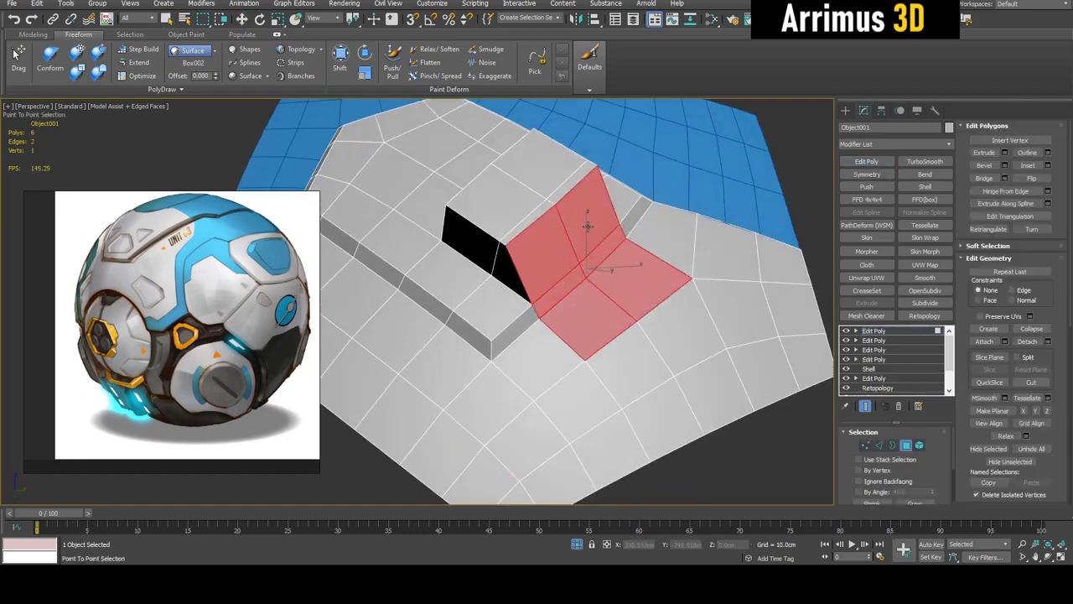
pyautogui.scroll(4, 590, 225)
pyautogui.moveTo(589, 225)
pyautogui.keyDown('alt'); pyautogui.mouseDown(button='middle')
pyautogui.moveTo(575, 291)
pyautogui.moveTo(552, 271)
pyautogui.mouseUp(button='middle'); pyautogui.keyUp('alt')
pyautogui.press('1')
pyautogui.scroll(-5, 575, 274)
pyautogui.hotkey('ctrl', 'z')
pyautogui.scroll(4, 576, 288)
pyautogui.hotkey('shift', 'i')
pyautogui.moveTo(552, 271); pyautogui.dragTo(573, 300)
# Step: Shape the inset six-polygon selection into a circle and bevel the circular face
pyautogui.press('q')
pyautogui.press('1')
pyautogui.press('r')
pyautogui.press('1')
pyautogui.moveTo(573, 299)
pyautogui.keyDown('alt'); pyautogui.mouseDown(button='middle')
pyautogui.moveTo(642, 267)
pyautogui.moveTo(556, 307)
pyautogui.mouseUp(button='middle'); pyautogui.keyUp('alt')
pyautogui.scroll(4, 553, 298)
pyautogui.press('q')
pyautogui.moveTo(463, 277); pyautogui.dragTo(558, 263, button='middle')
pyautogui.hotkey('ctrl', 'shift', 'b')
pyautogui.moveTo(559, 264); pyautogui.dragTo(563, 254)
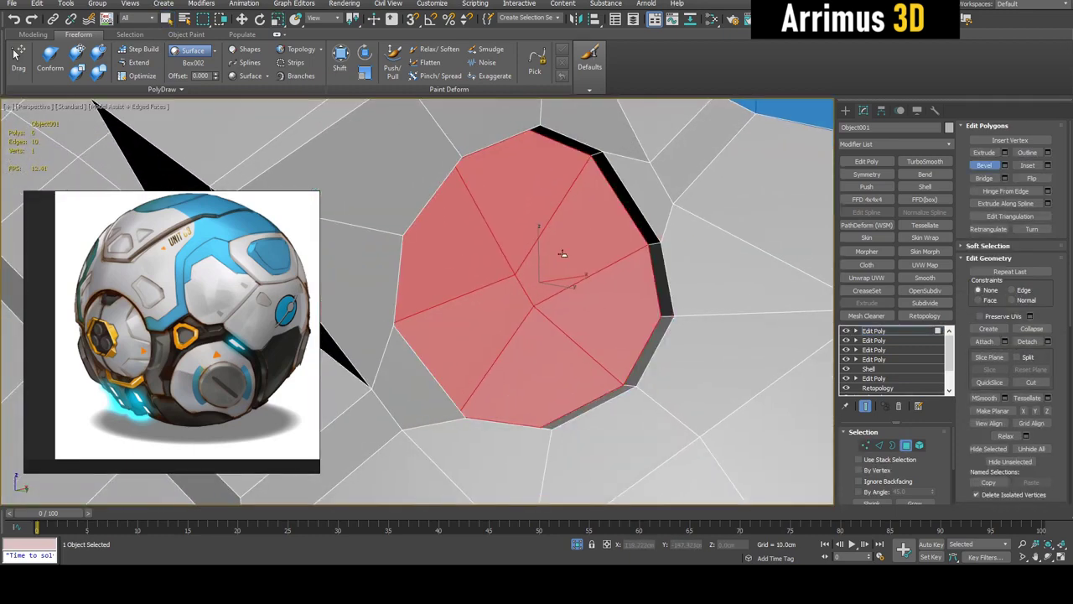
# Step: Scale and inset the circular face to form a rimmed round detail, and smooth the panel
pyautogui.press('r')
pyautogui.moveTo(536, 288); pyautogui.dragTo(533, 308)
pyautogui.moveTo(552, 284)
pyautogui.keyDown('alt'); pyautogui.mouseDown(button='middle')
pyautogui.moveTo(539, 272)
pyautogui.moveTo(556, 296)
pyautogui.mouseUp(button='middle'); pyautogui.keyUp('alt')
pyautogui.scroll(-5, 556, 296)
pyautogui.press('4')
pyautogui.scroll(2, 608, 288)
pyautogui.press('4')
pyautogui.press('q')
pyautogui.press('i')
pyautogui.moveTo(528, 262); pyautogui.dragTo(517, 248)
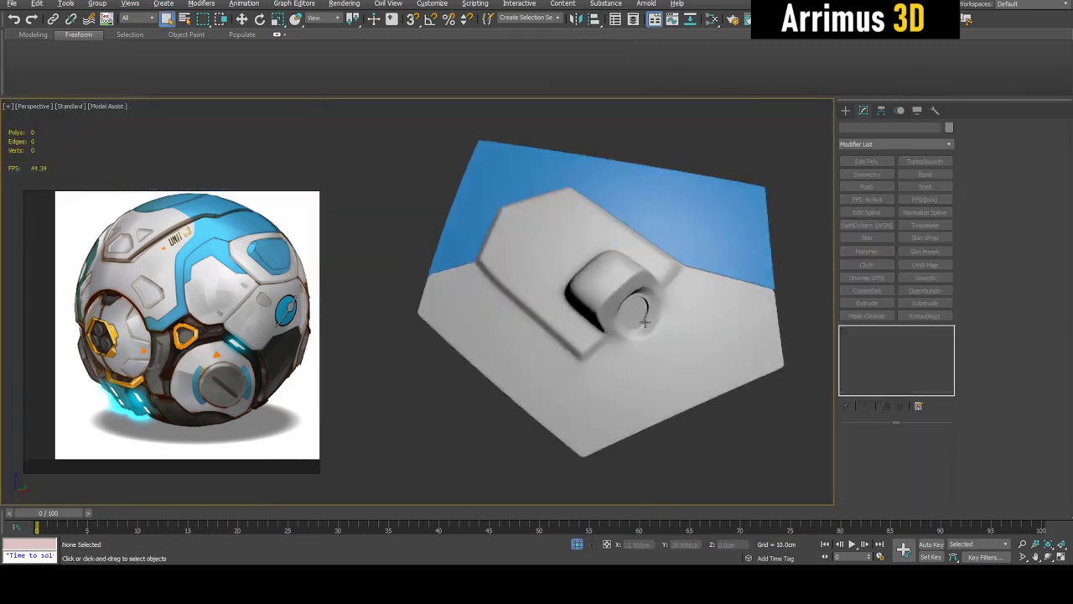
# Step: Examine the smoothed panel's shading and topology with edged faces shown and hidden
pyautogui.scroll(-2, 644, 321)
pyautogui.press('F4')
pyautogui.scroll(2, 594, 277)
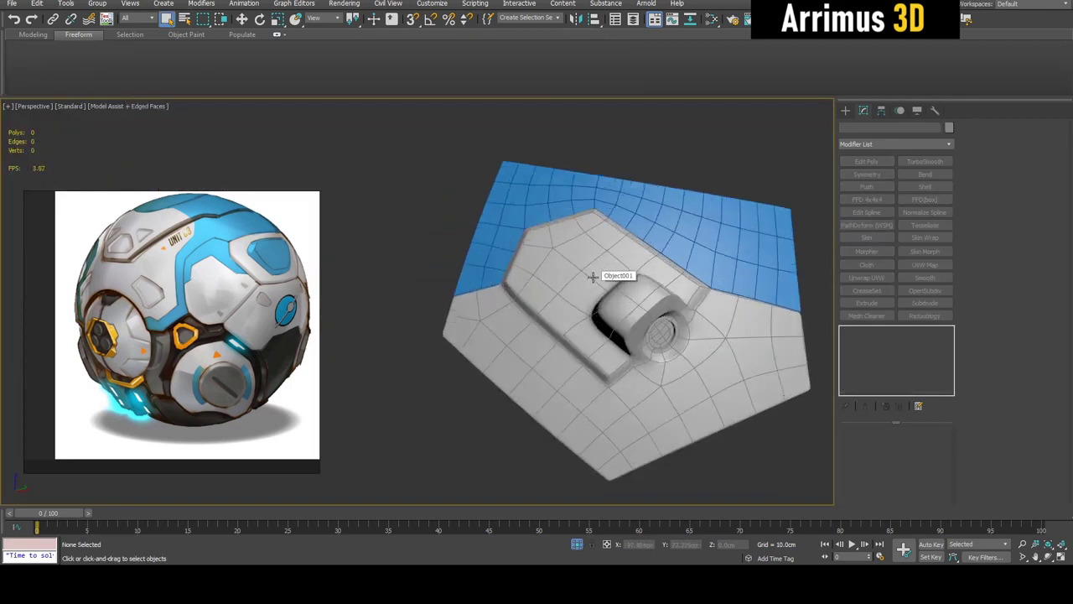
pyautogui.press('F4')
pyautogui.press('F4')
pyautogui.press('F4')
pyautogui.keyDown('alt'); pyautogui.moveTo(697, 247); pyautogui.dragTo(699, 263, button='middle'); pyautogui.keyUp('alt')
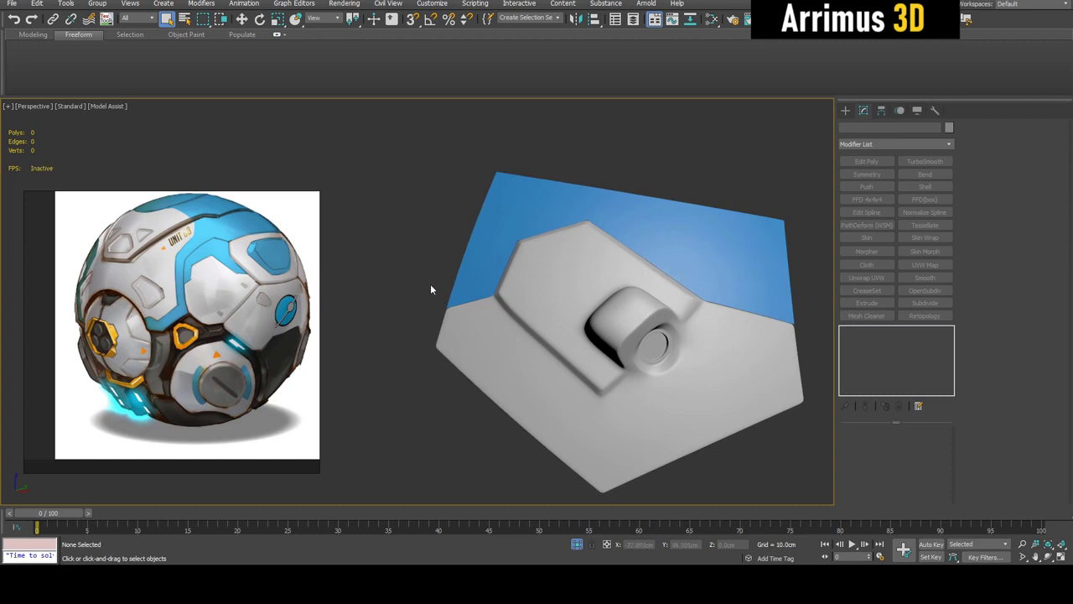
pyautogui.moveTo(431, 289); pyautogui.dragTo(452, 278, button='middle')
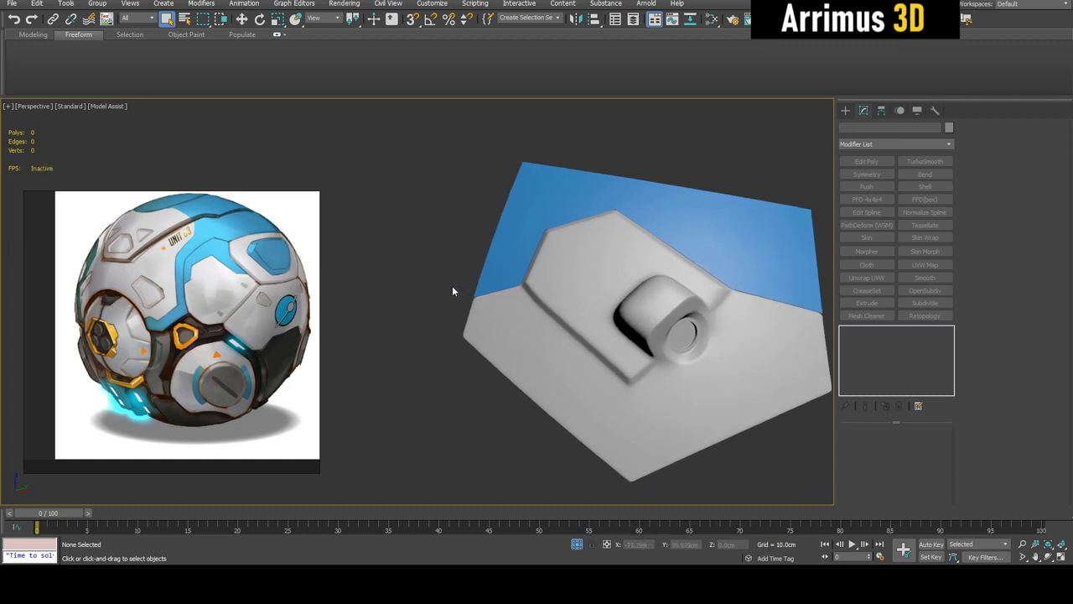
pyautogui.press('F4')
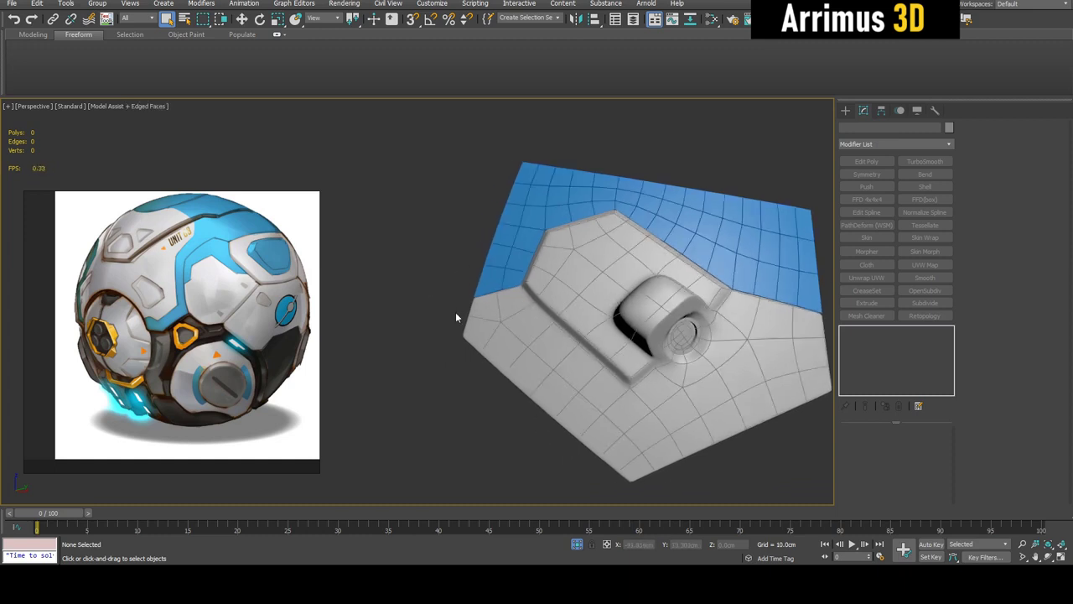
pyautogui.press('F4')
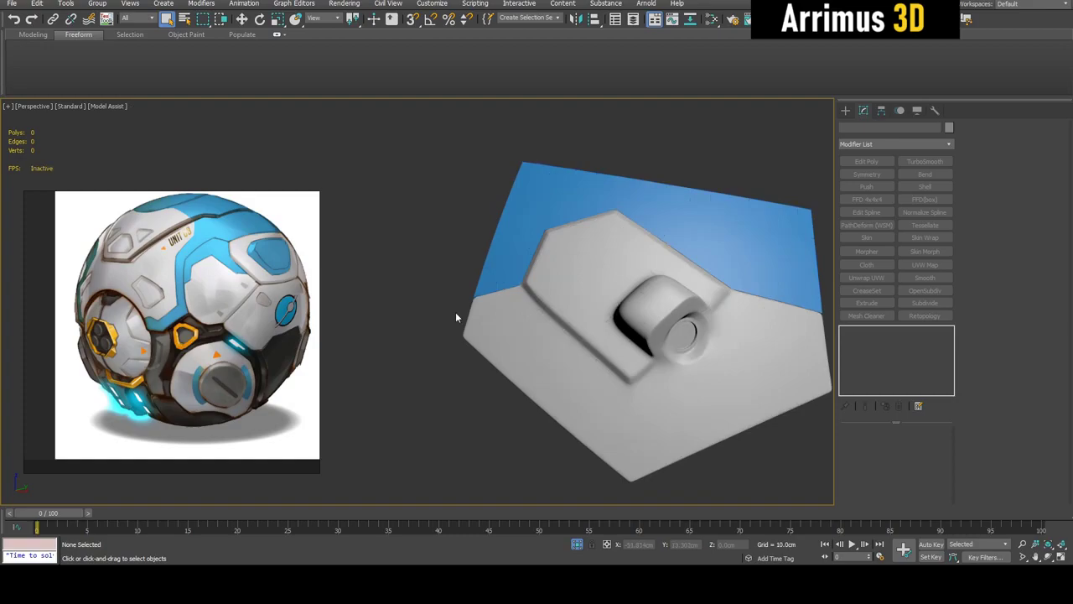